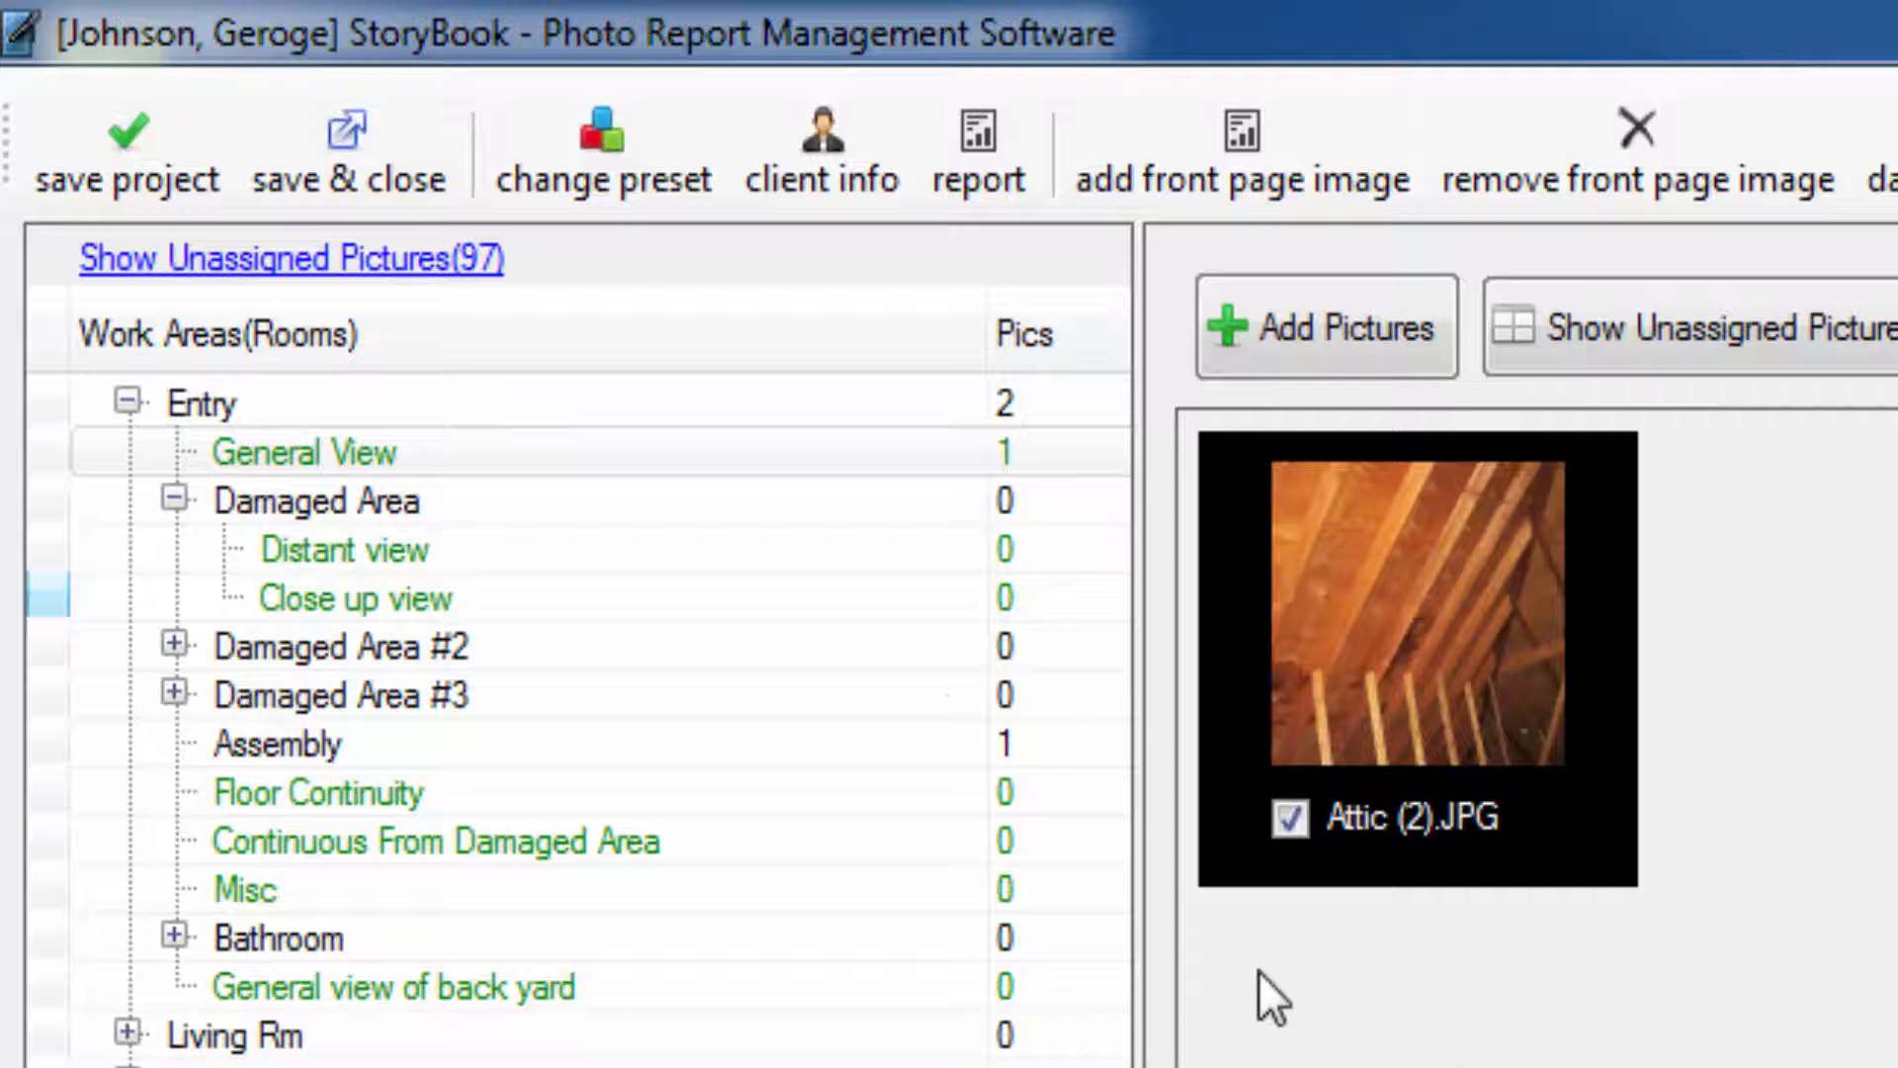
# Assign the unassigned picture Attic (3).JPG to Floor Continuity under the Entry work area.
pyautogui.click(485, 262)
pyautogui.click(1452, 583)
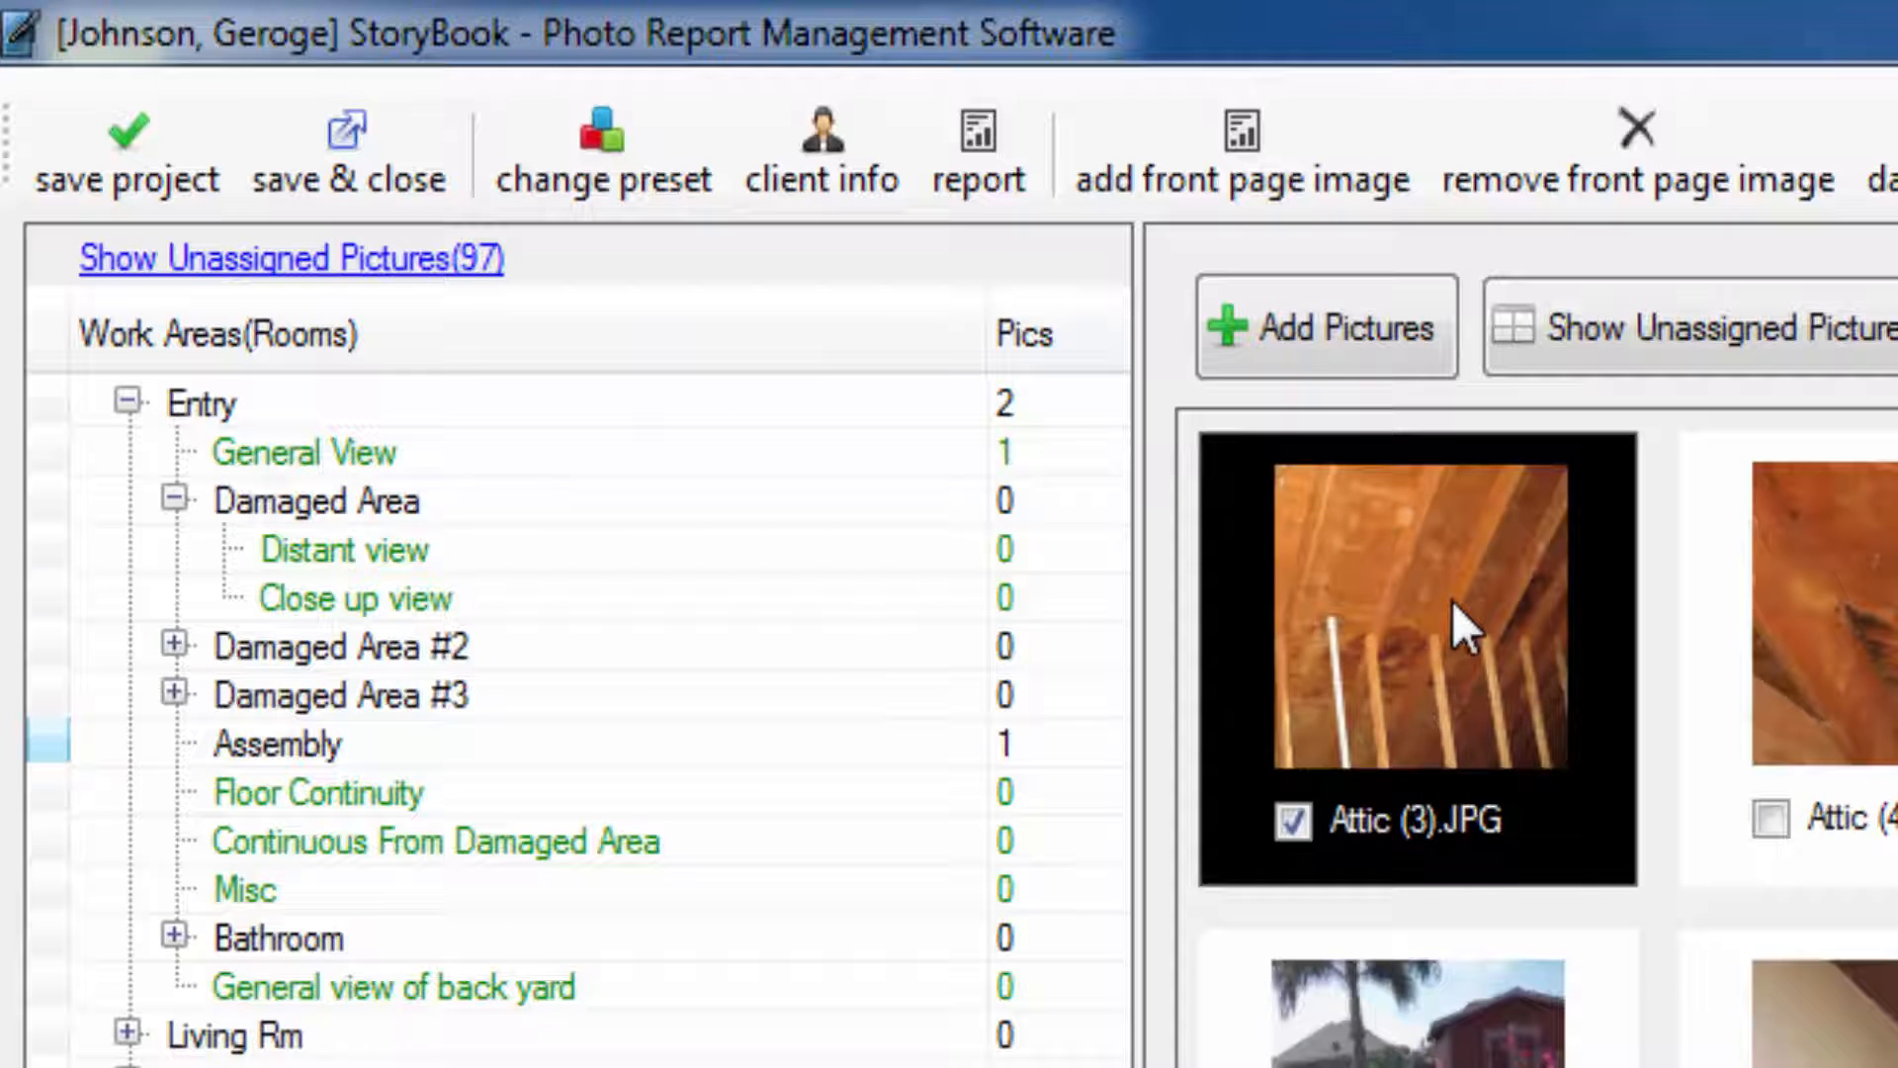
pyautogui.moveTo(1452, 601); pyautogui.dragTo(307, 799)
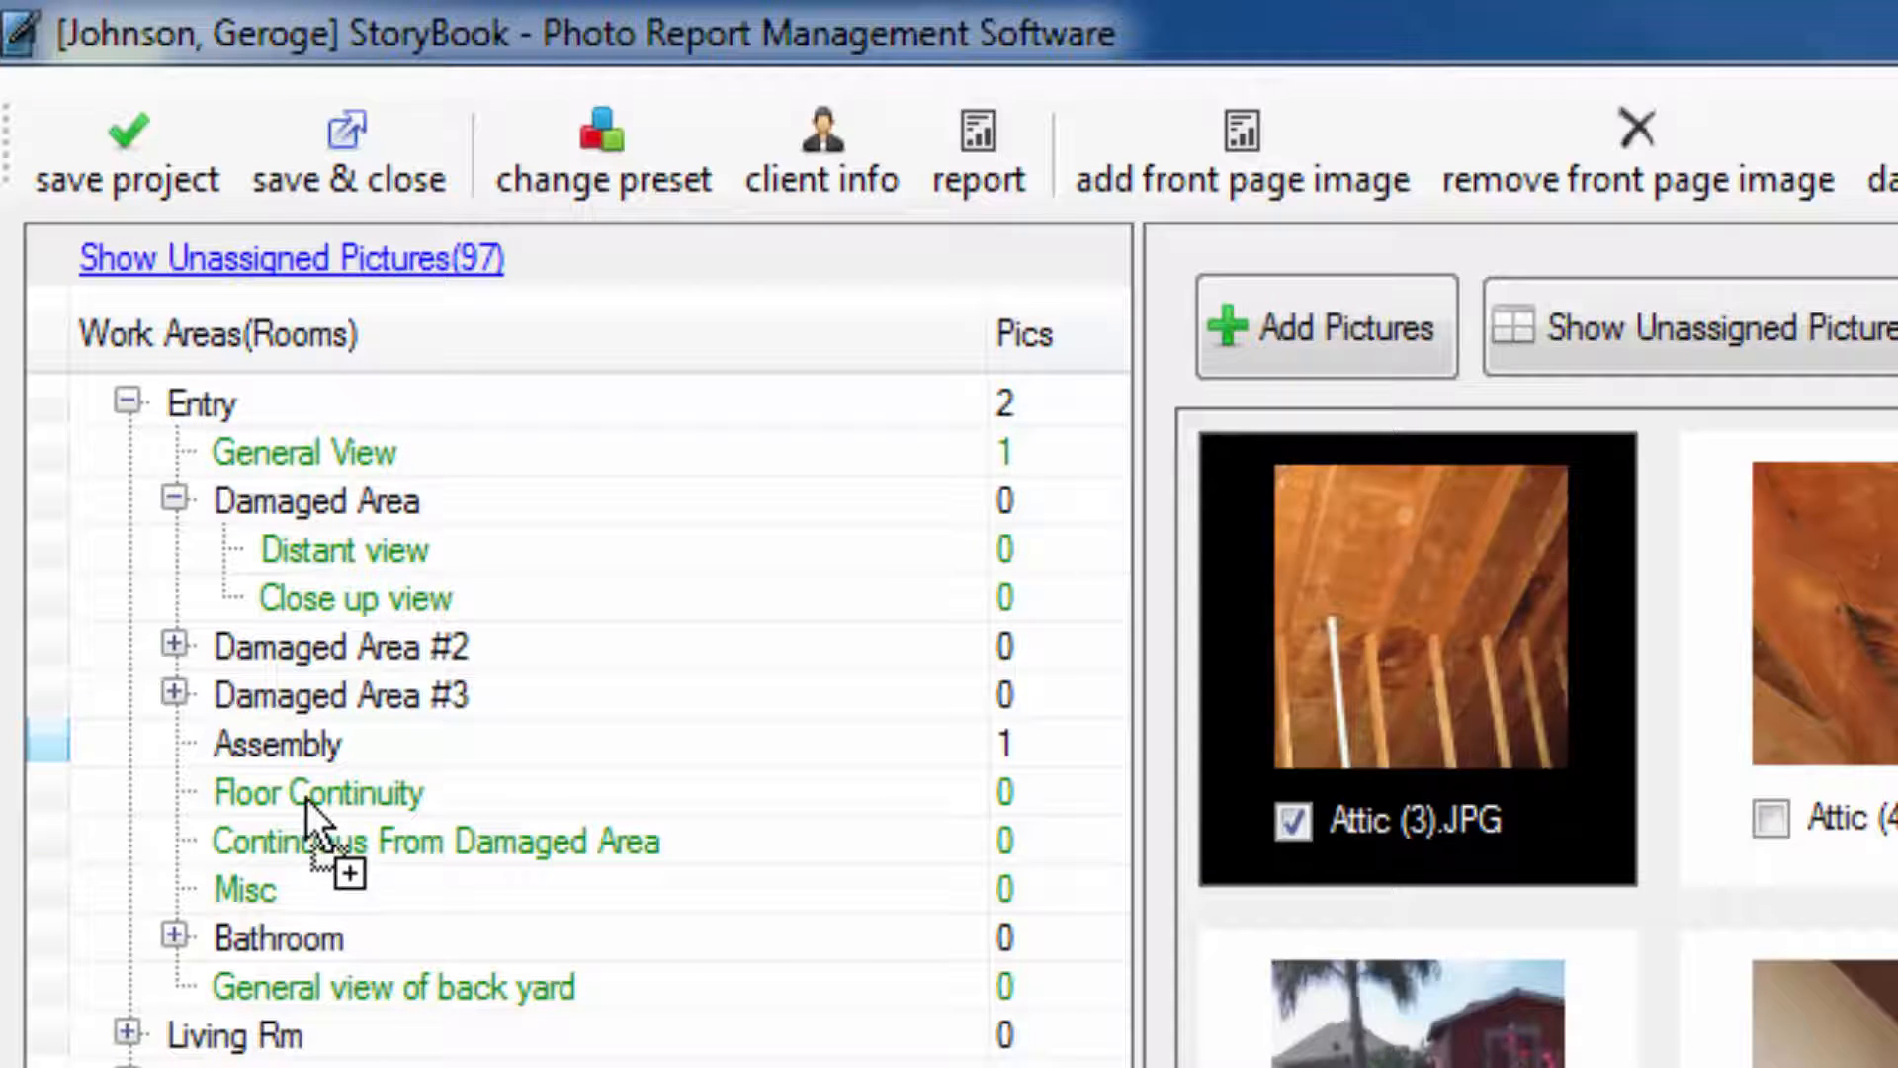
pyautogui.moveTo(306, 799); pyautogui.dragTo(306, 797)
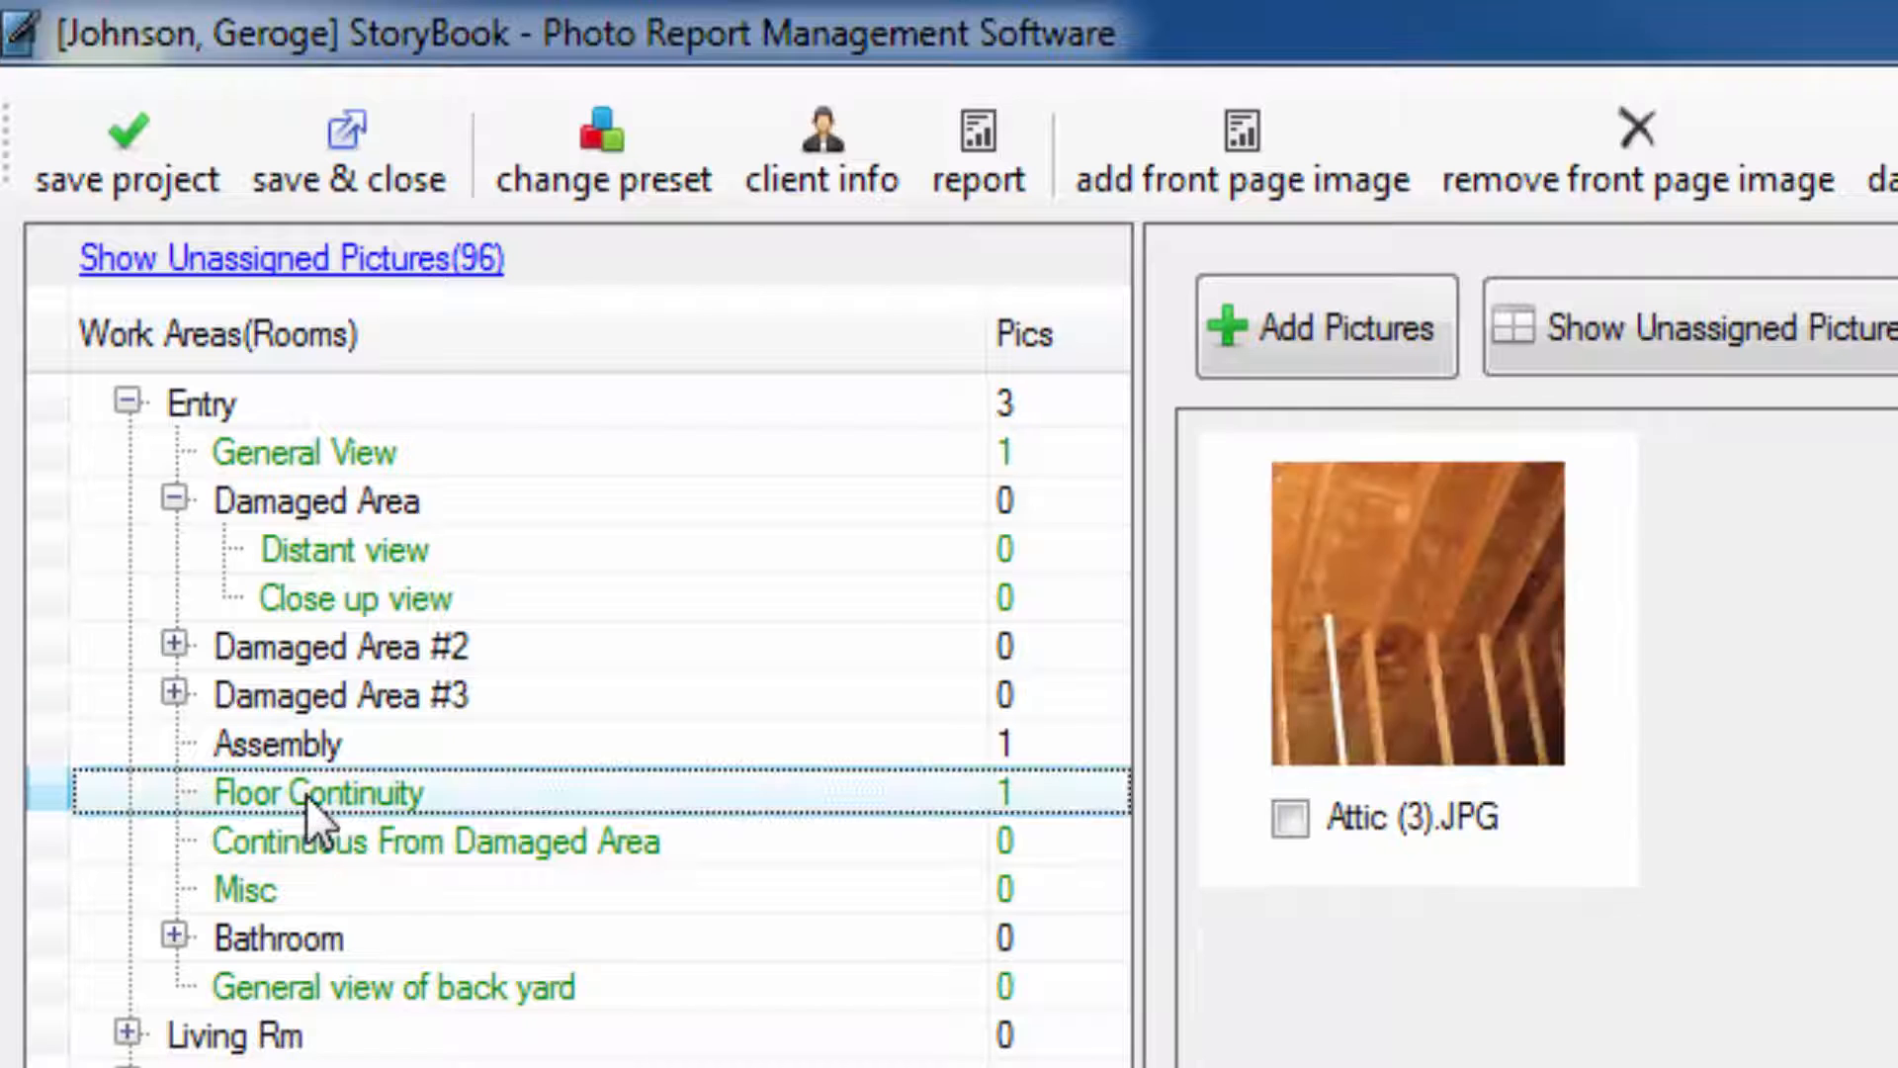
# Generate the project's PDF report and review its pages through to the Entry - Floor Continuity picture and description.
pyautogui.click(983, 158)
pyautogui.click(860, 677)
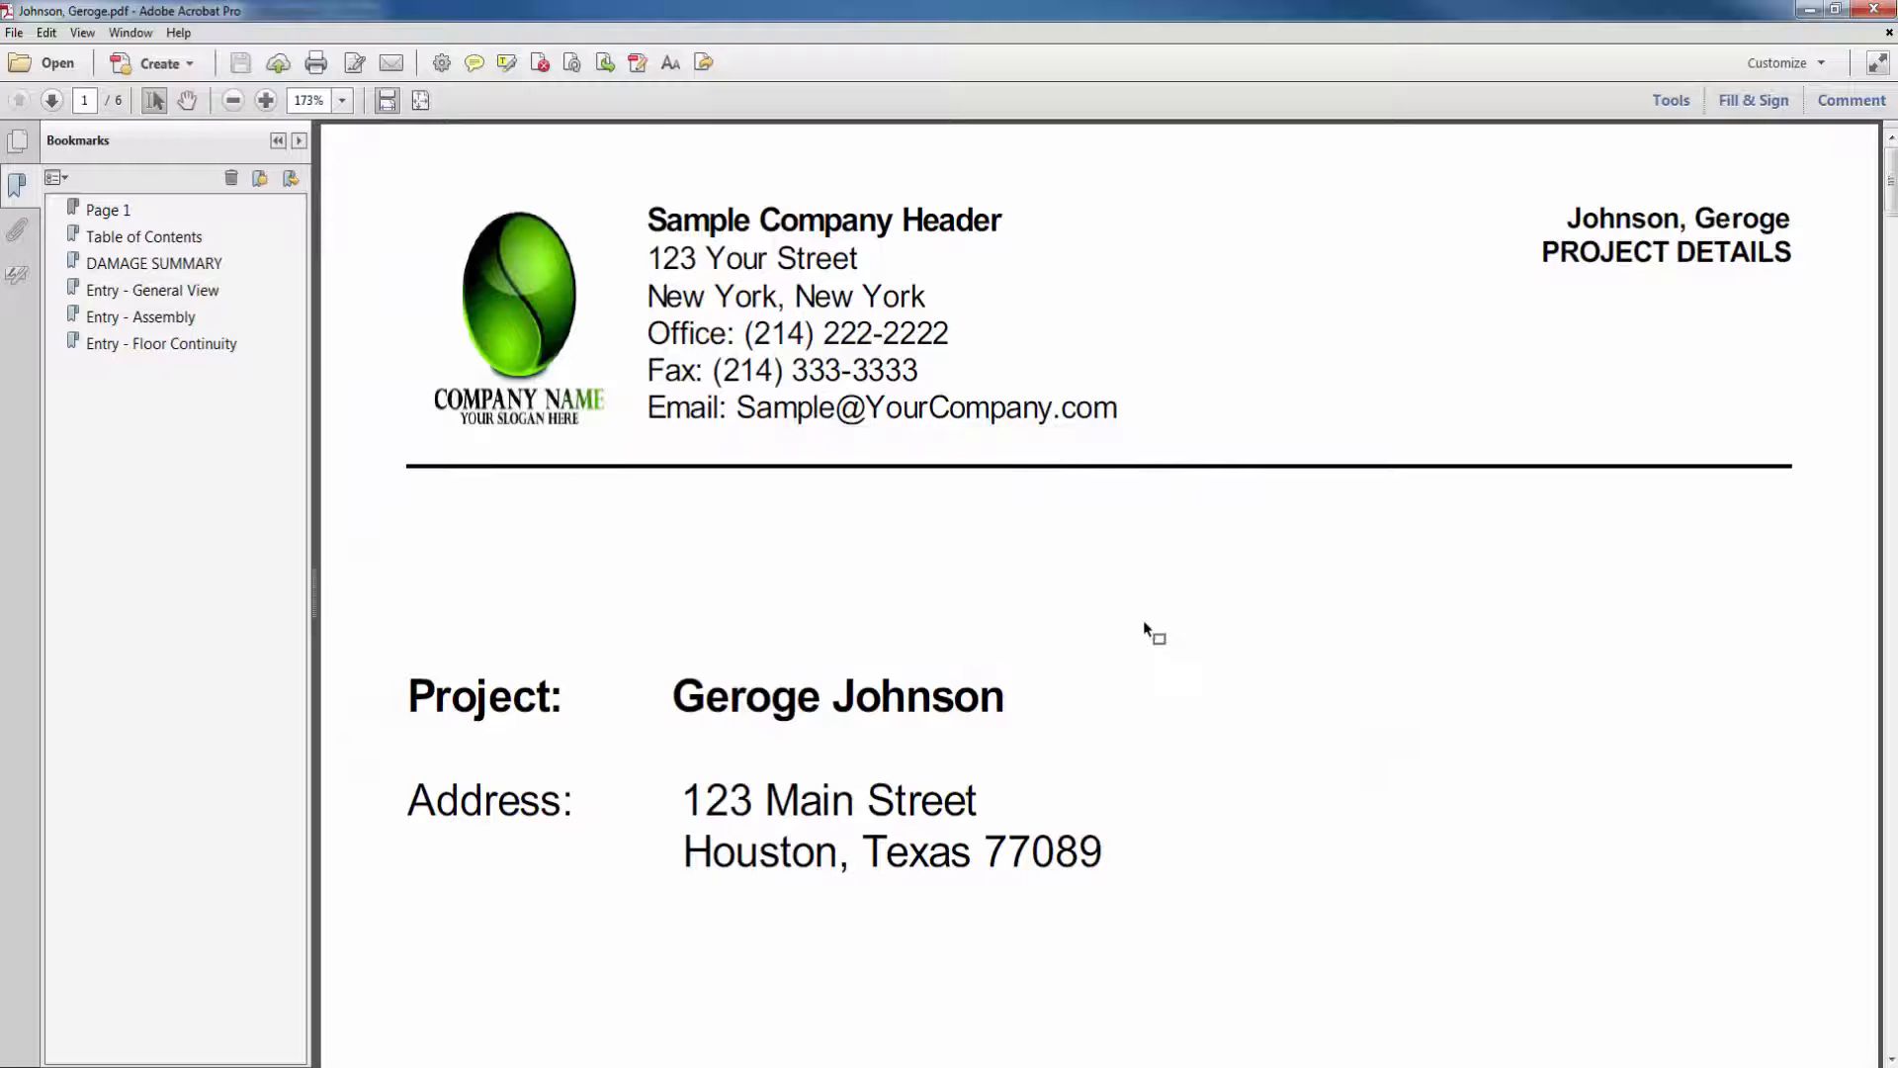
pyautogui.scroll(-3, 1143, 620)
pyautogui.moveTo(1888, 170); pyautogui.dragTo(1888, 964)
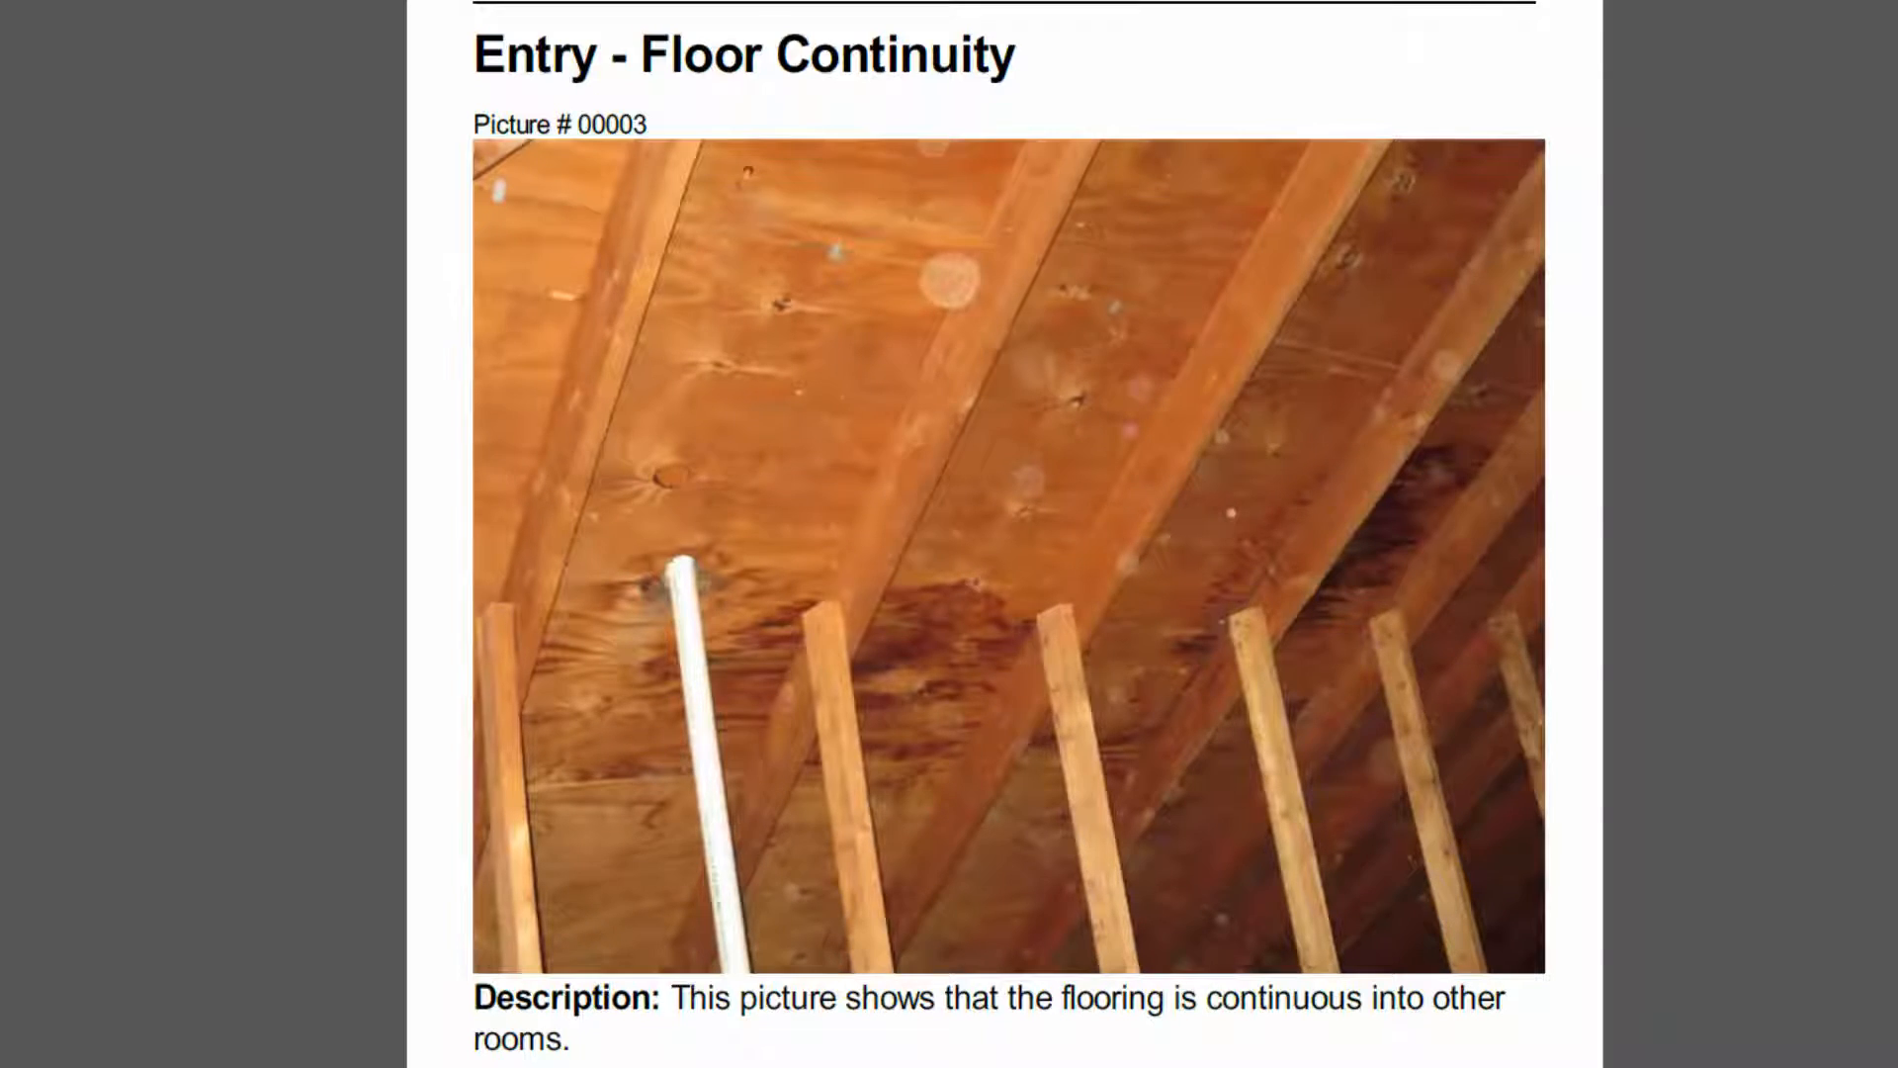
pyautogui.scroll(20, 1005, 534)
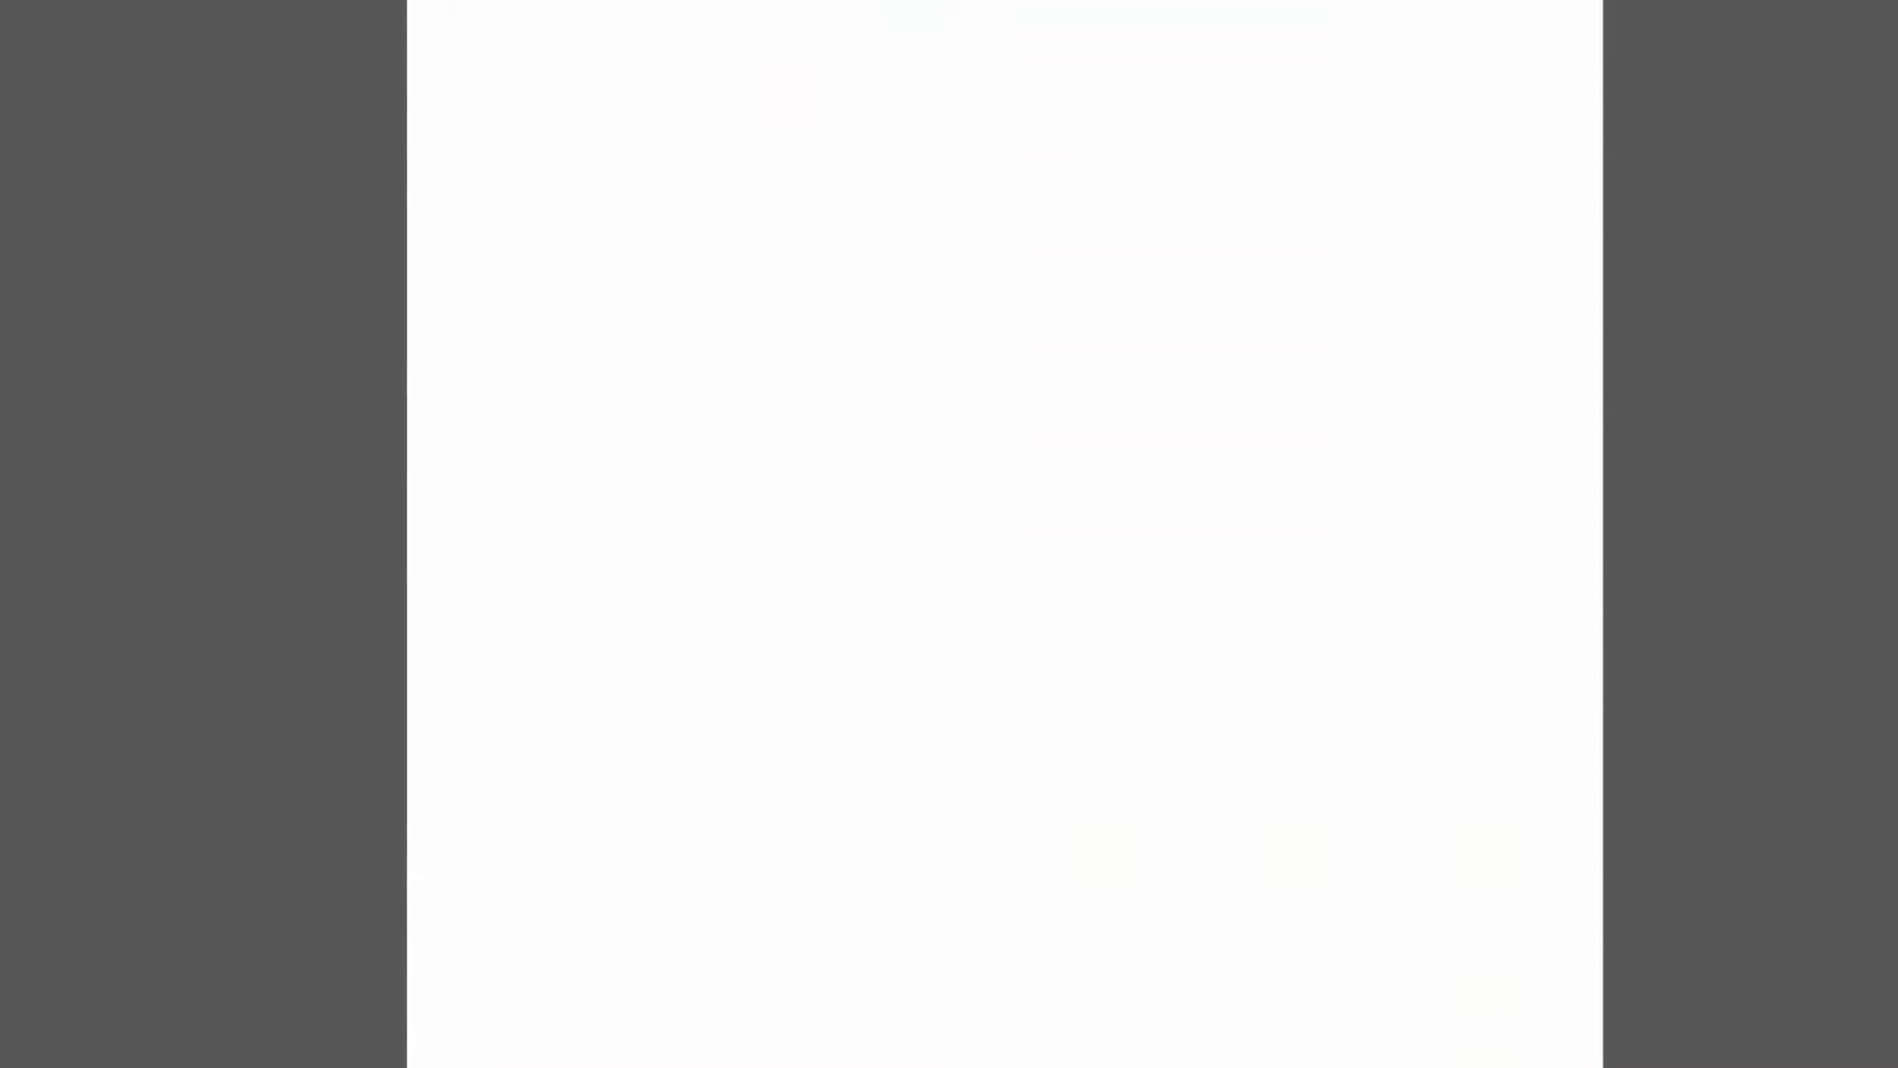
pyautogui.scroll(4, 1004, 534)
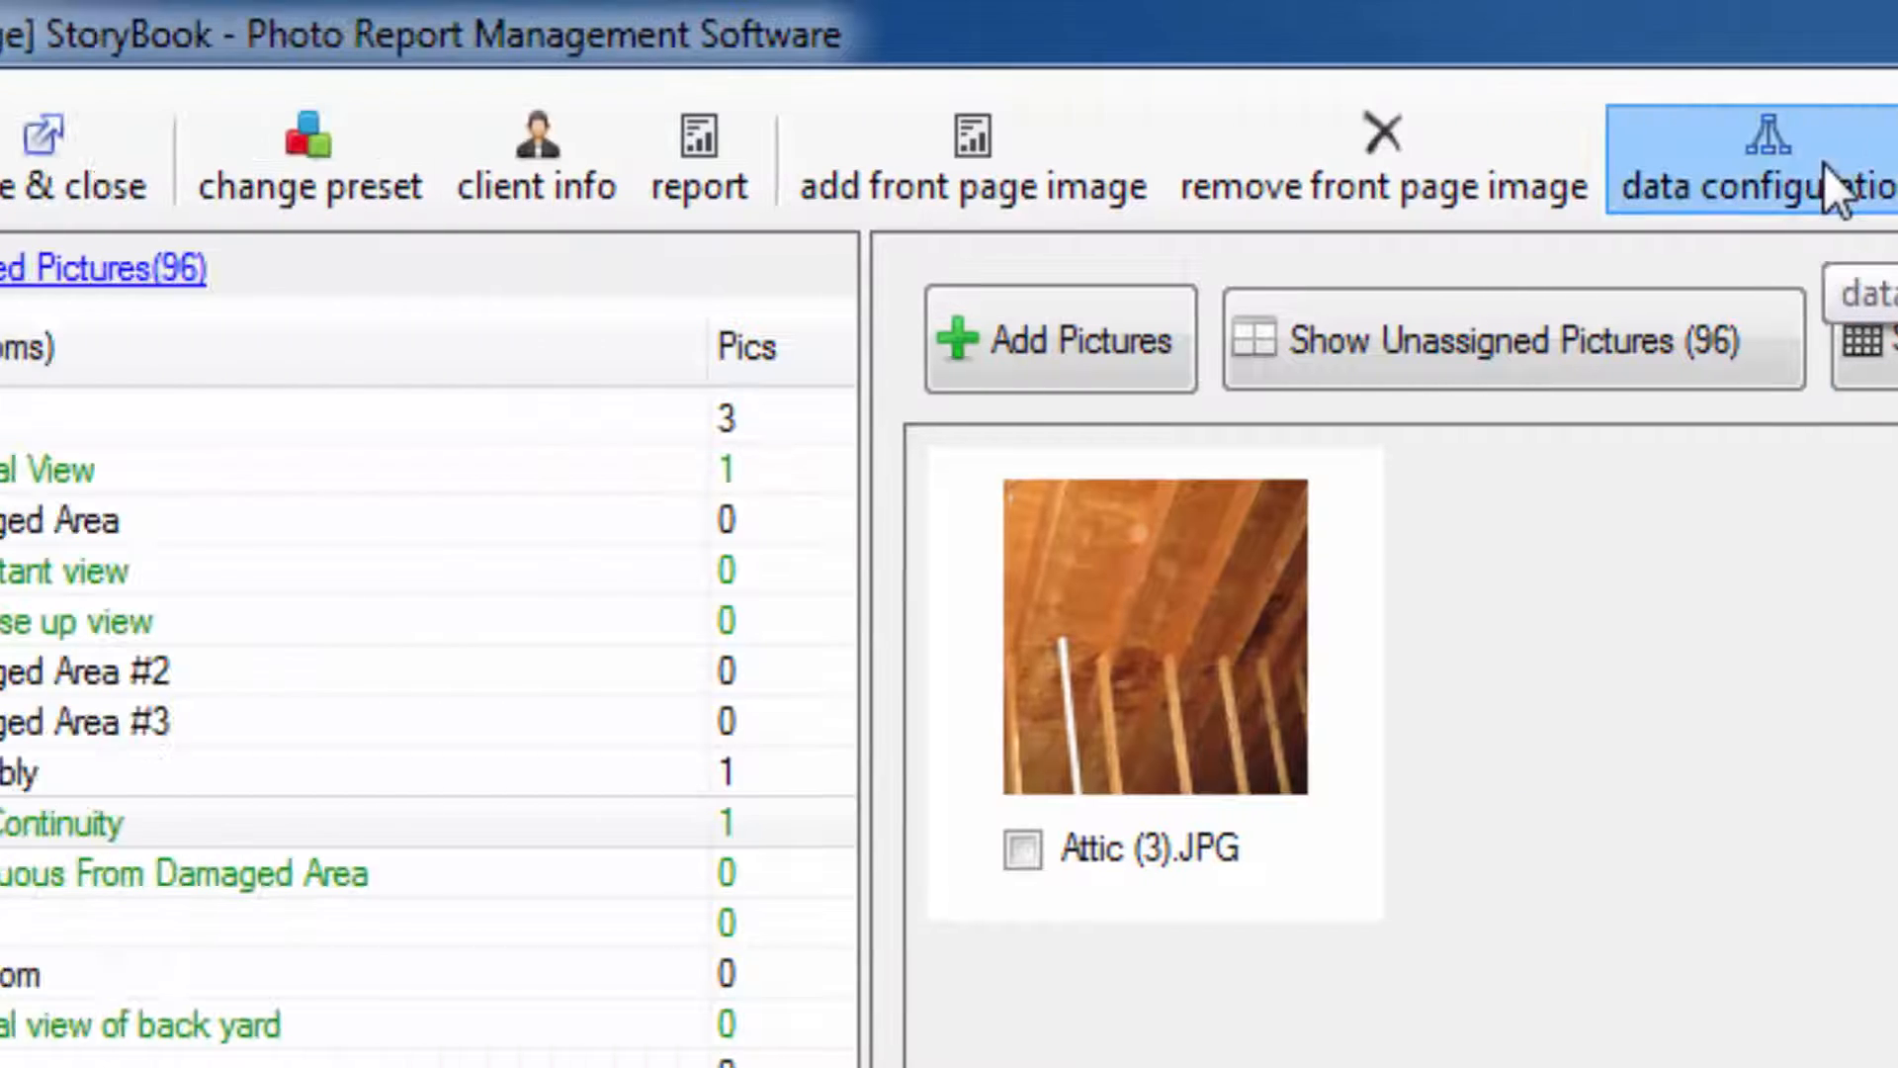
# Open the label configuration and examine the title and description of the Fencing category.
pyautogui.click(1191, 168)
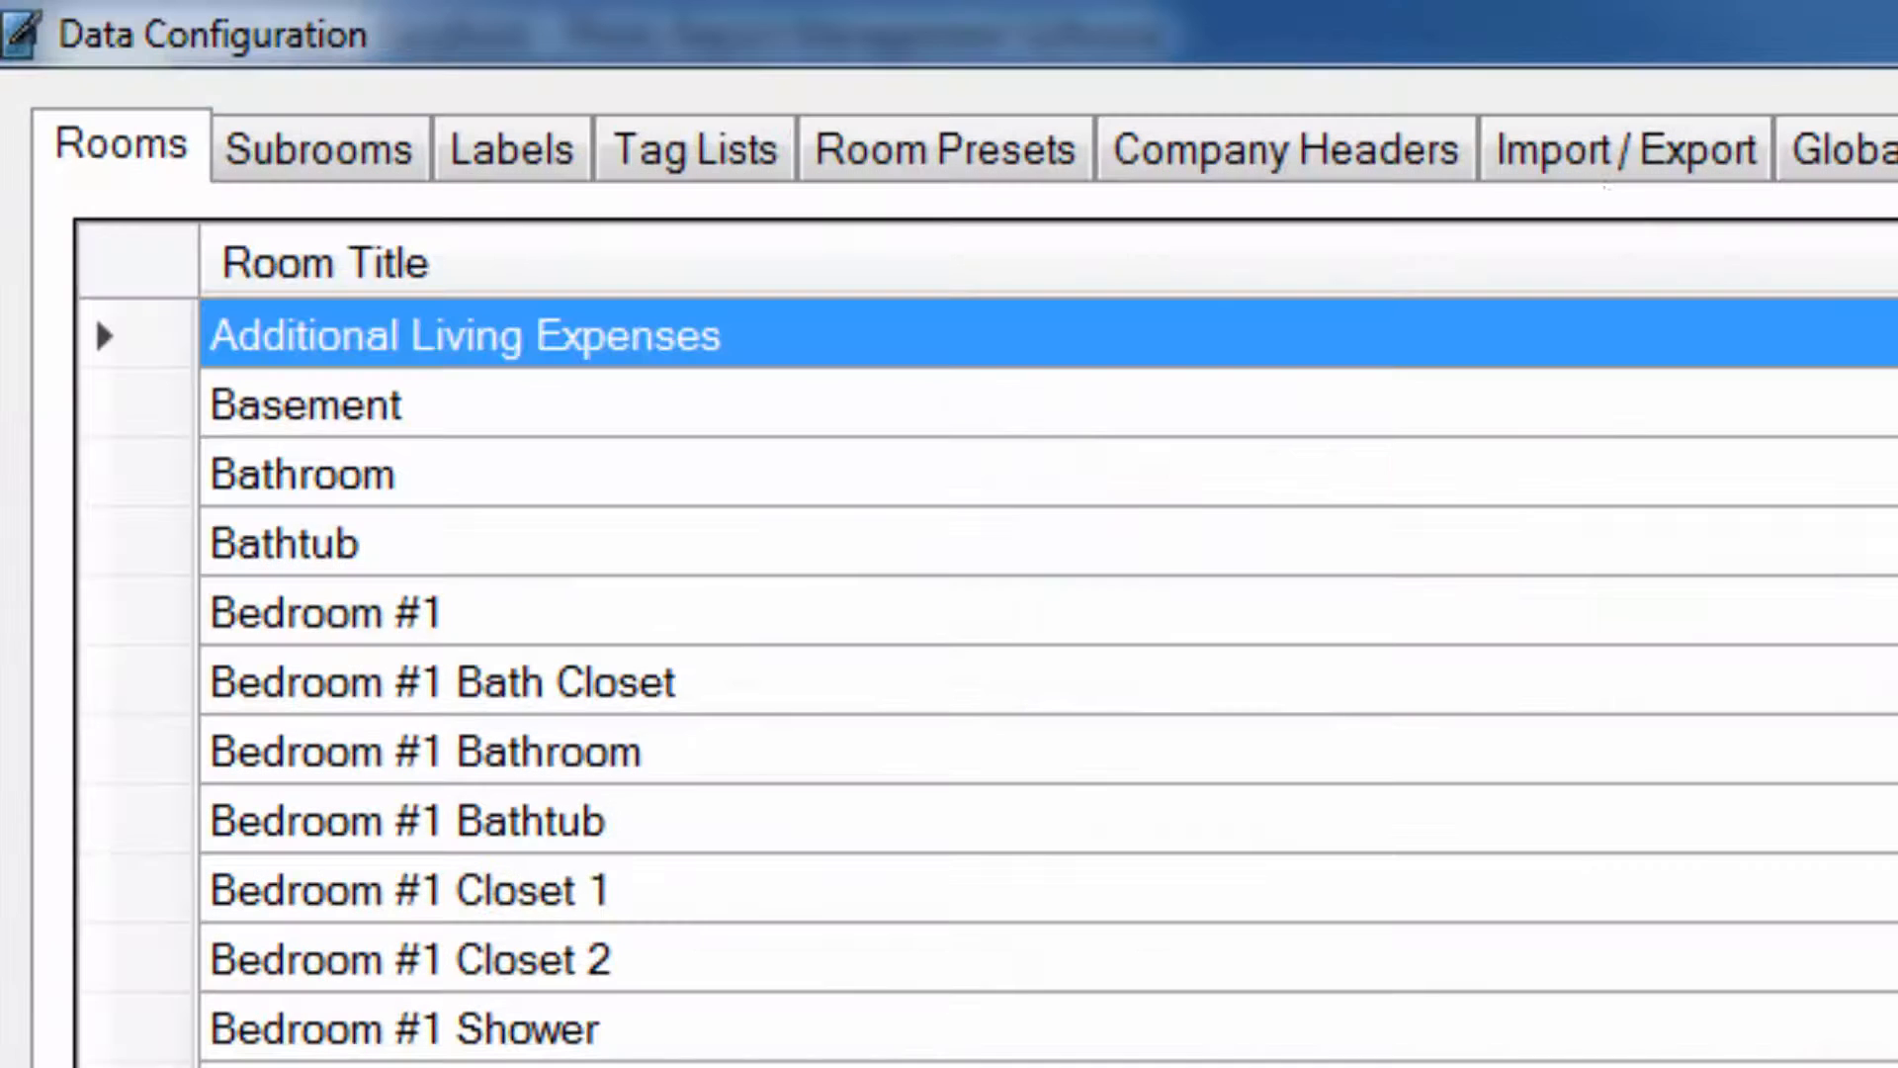
pyautogui.click(537, 148)
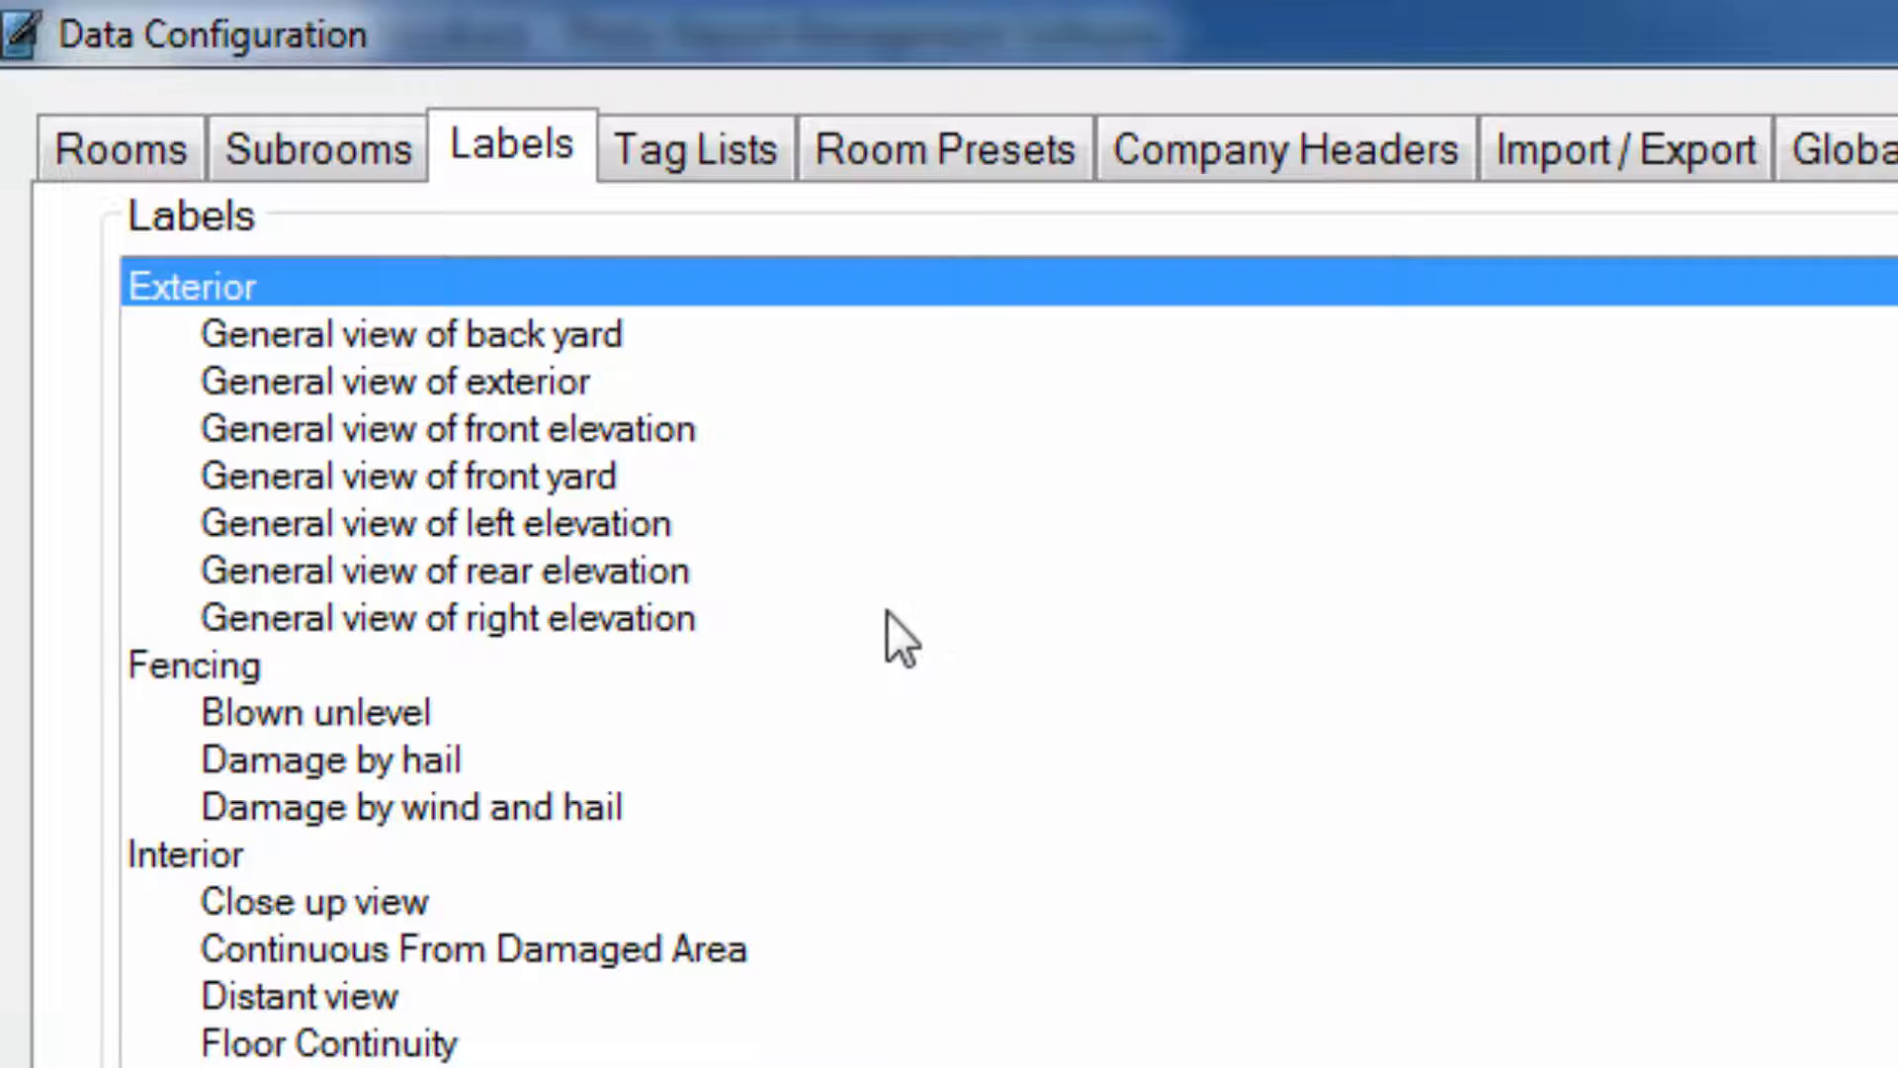
pyautogui.click(237, 665)
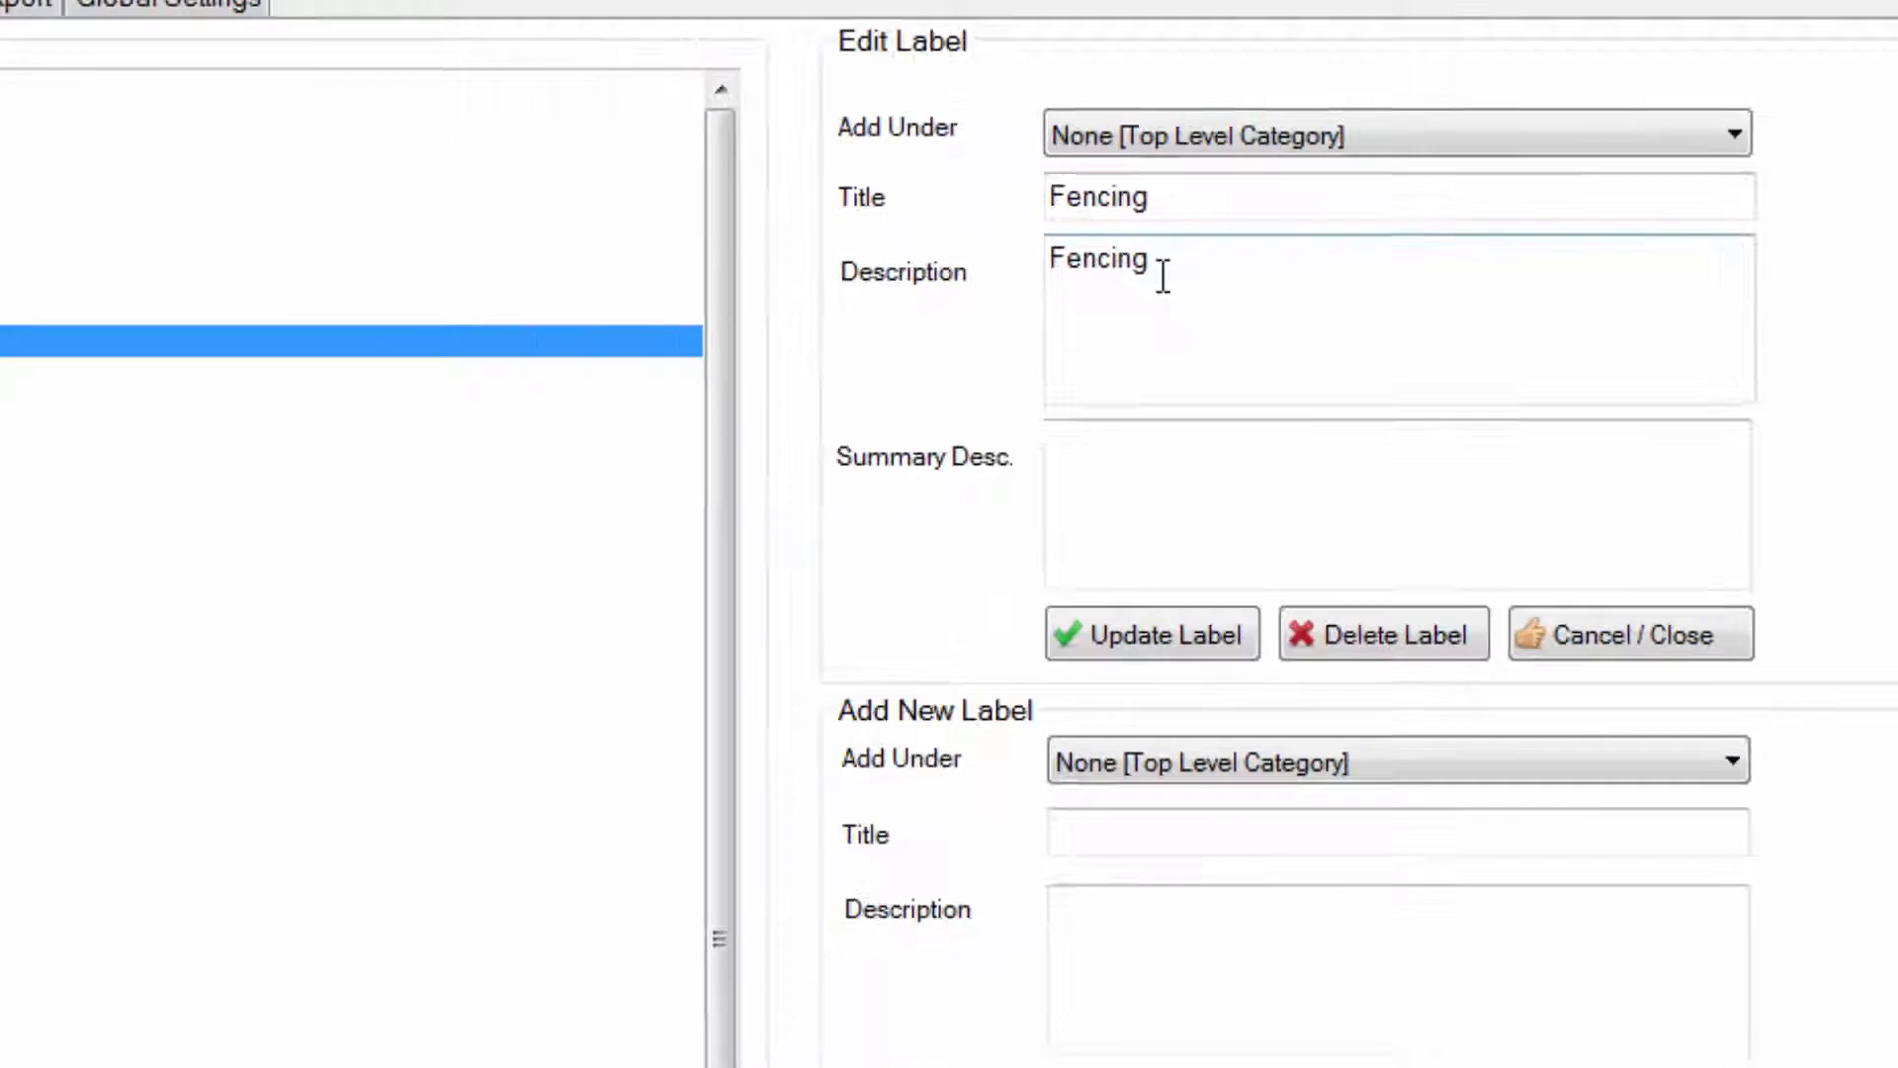
pyautogui.moveTo(1433, 129); pyautogui.dragTo(1345, 128)
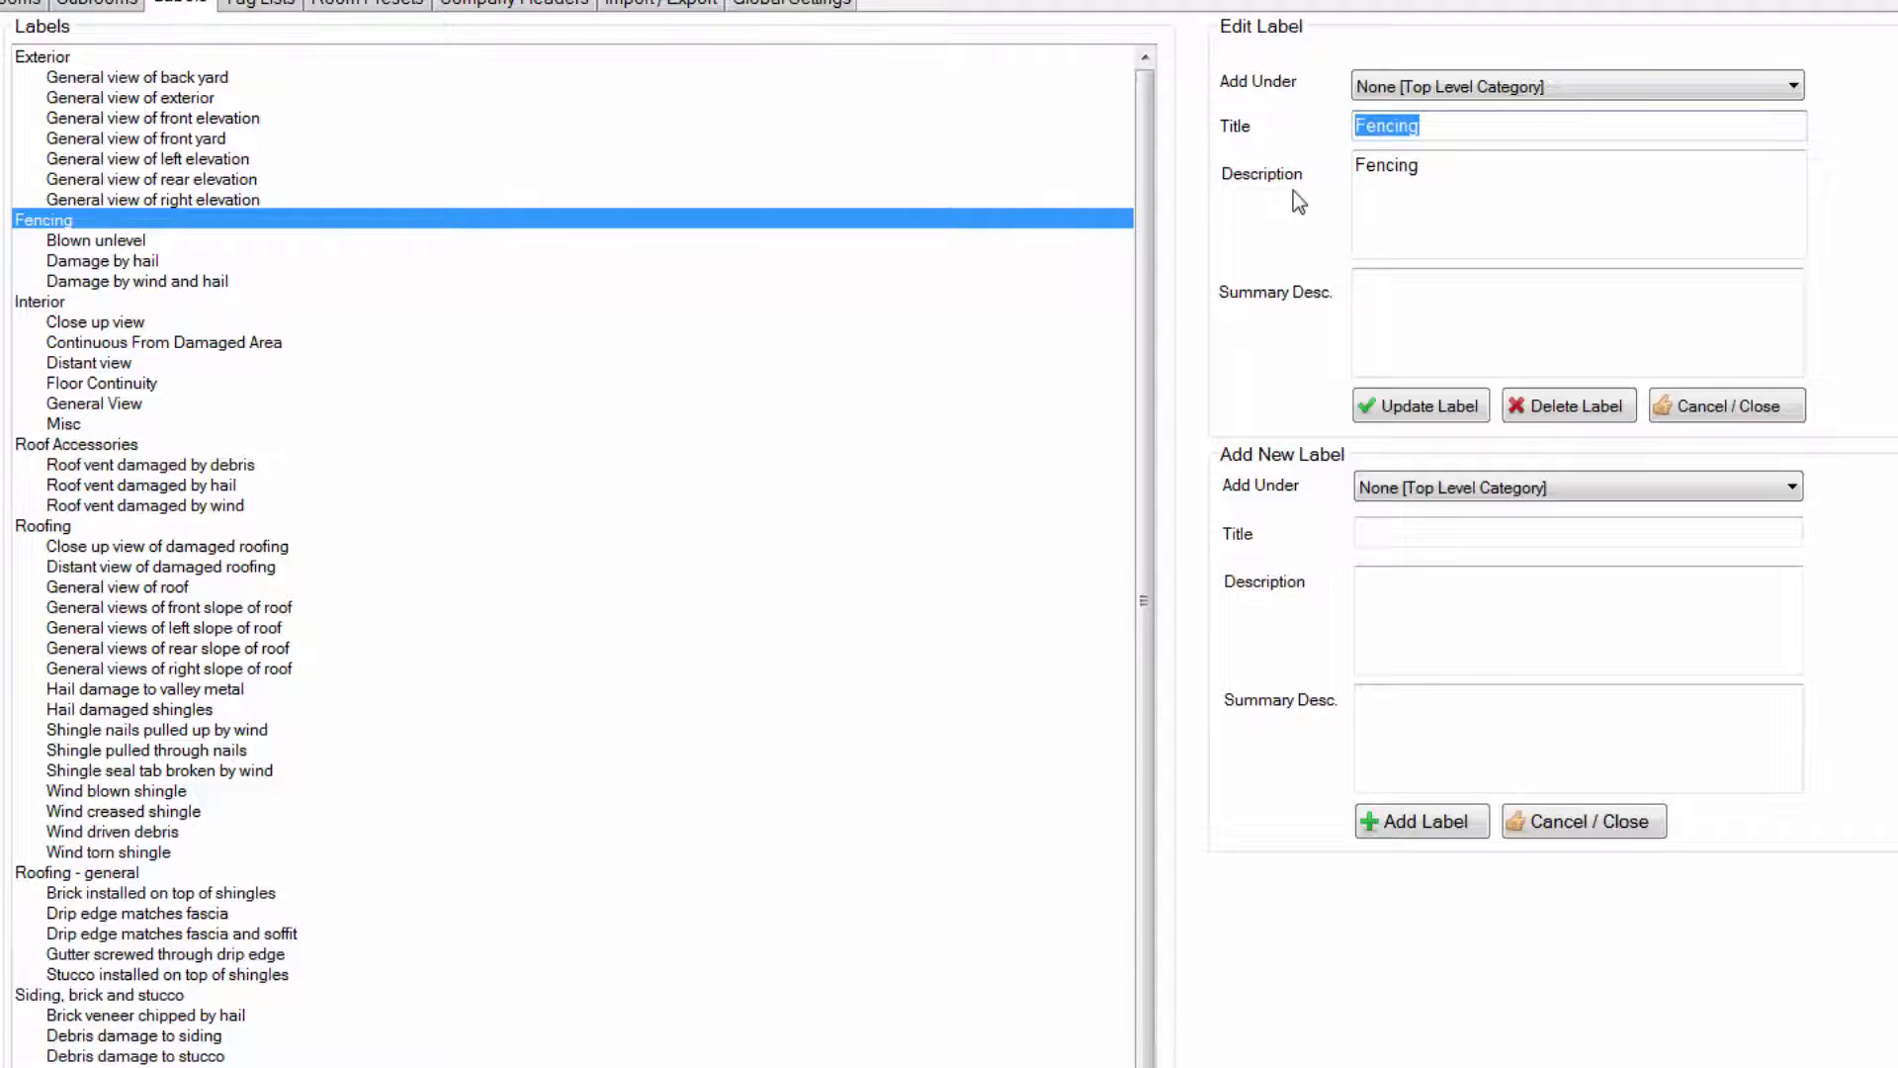
pyautogui.moveTo(1441, 176); pyautogui.dragTo(1310, 176)
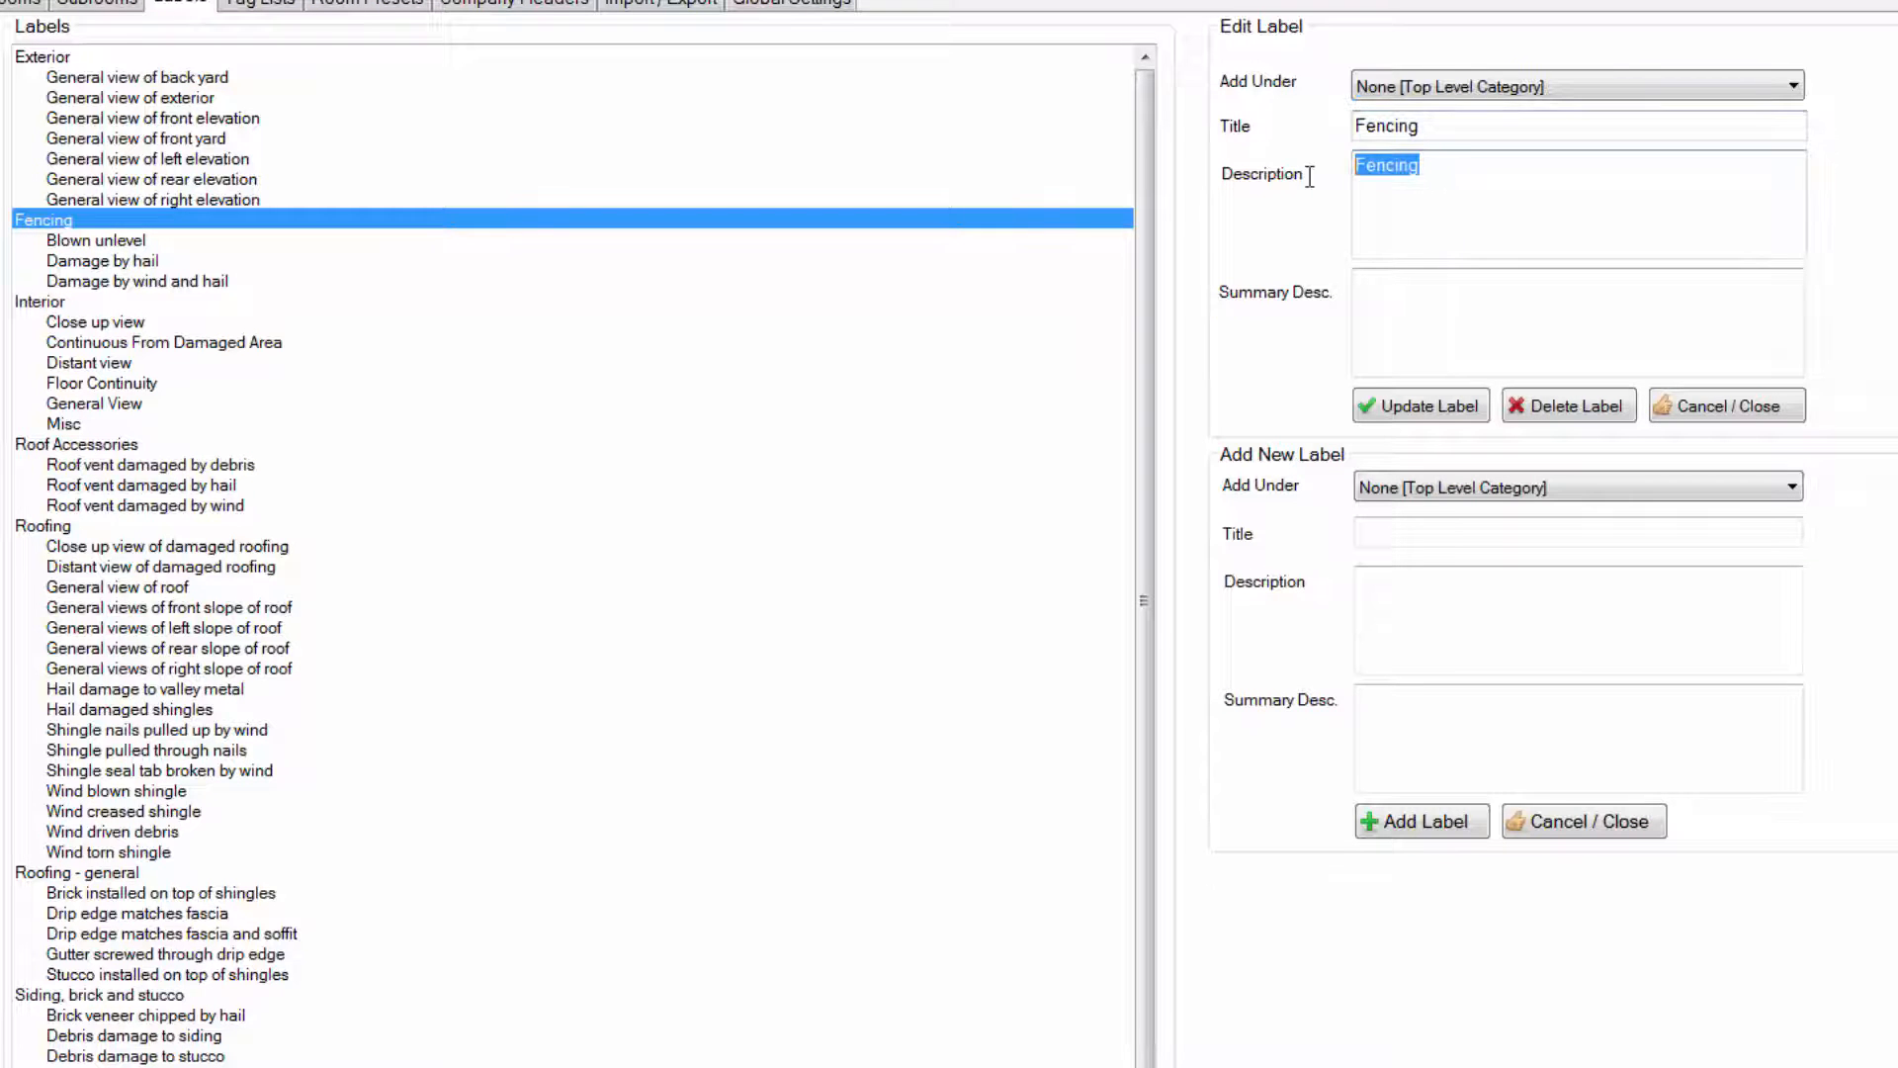
pyautogui.click(1068, 218)
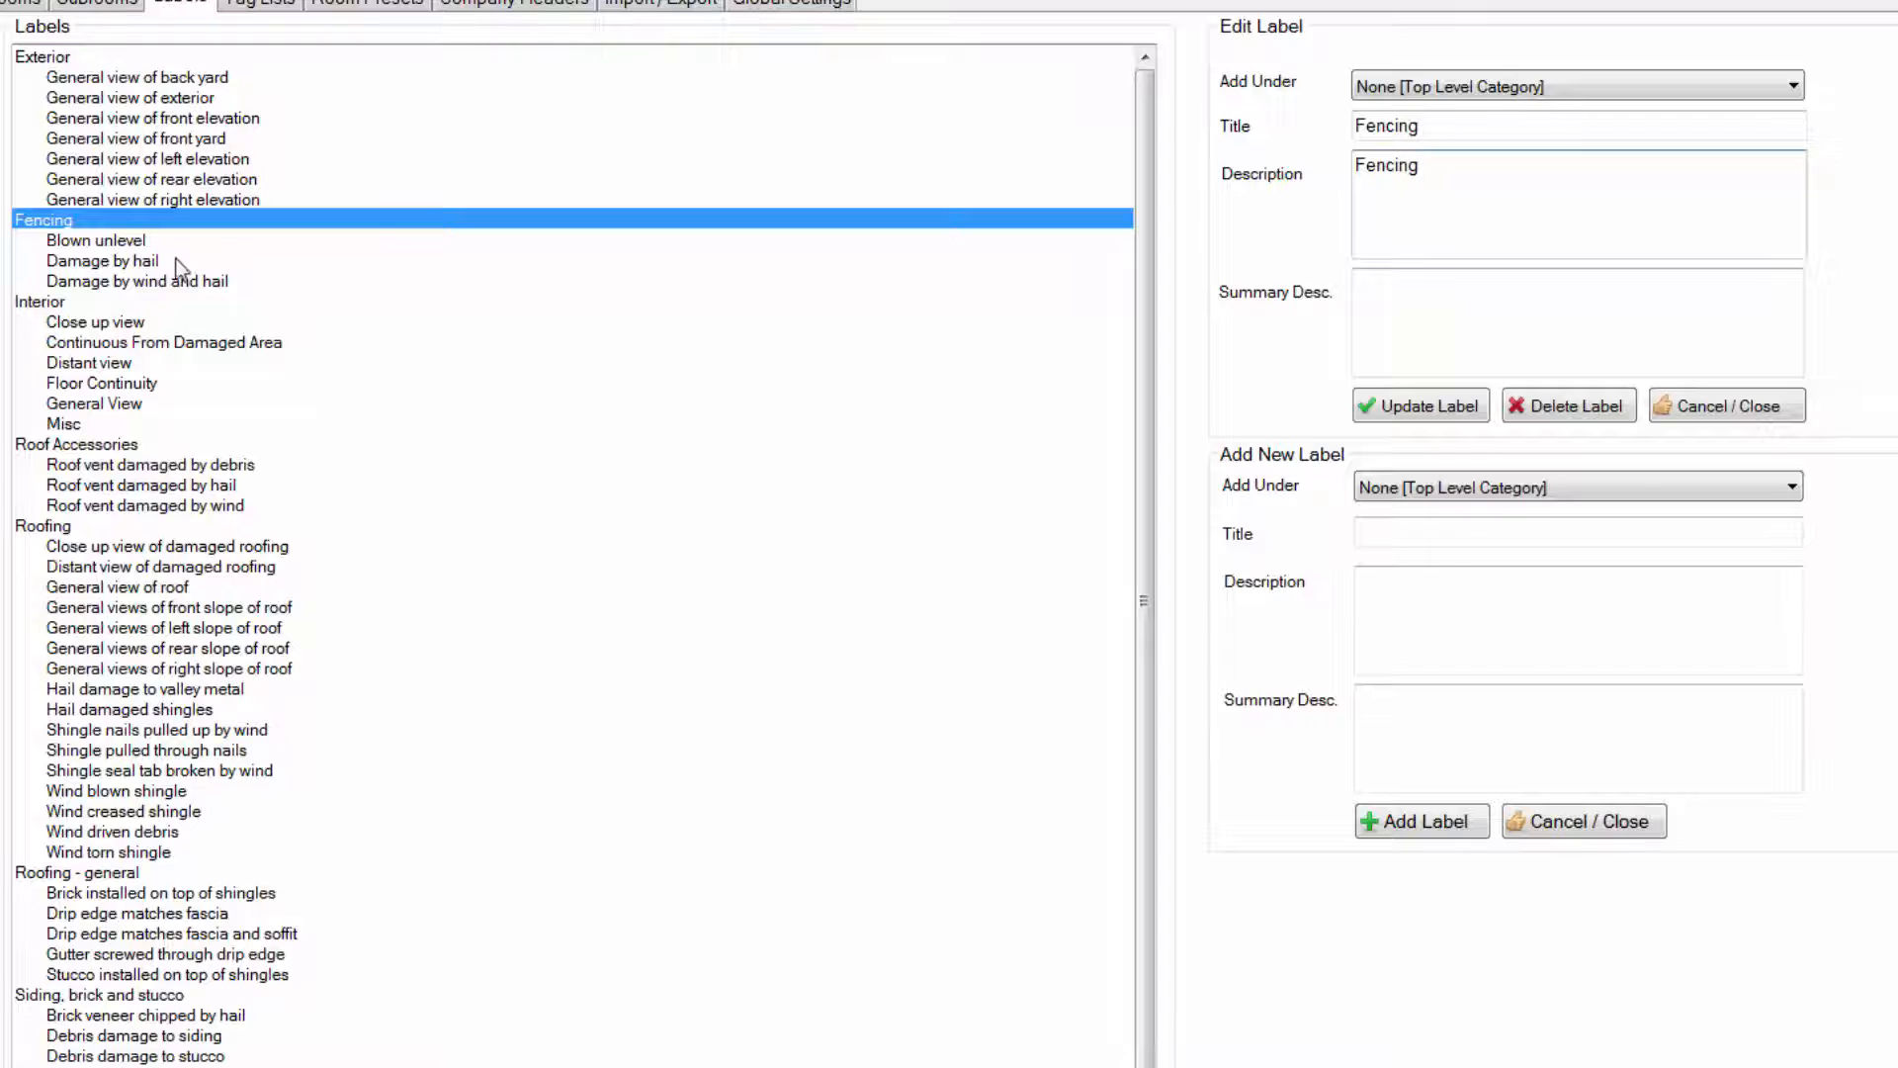
# Update the Blown unlevel label's description to "This is a picture of the fencing that has been blown over by wind".
pyautogui.click(97, 245)
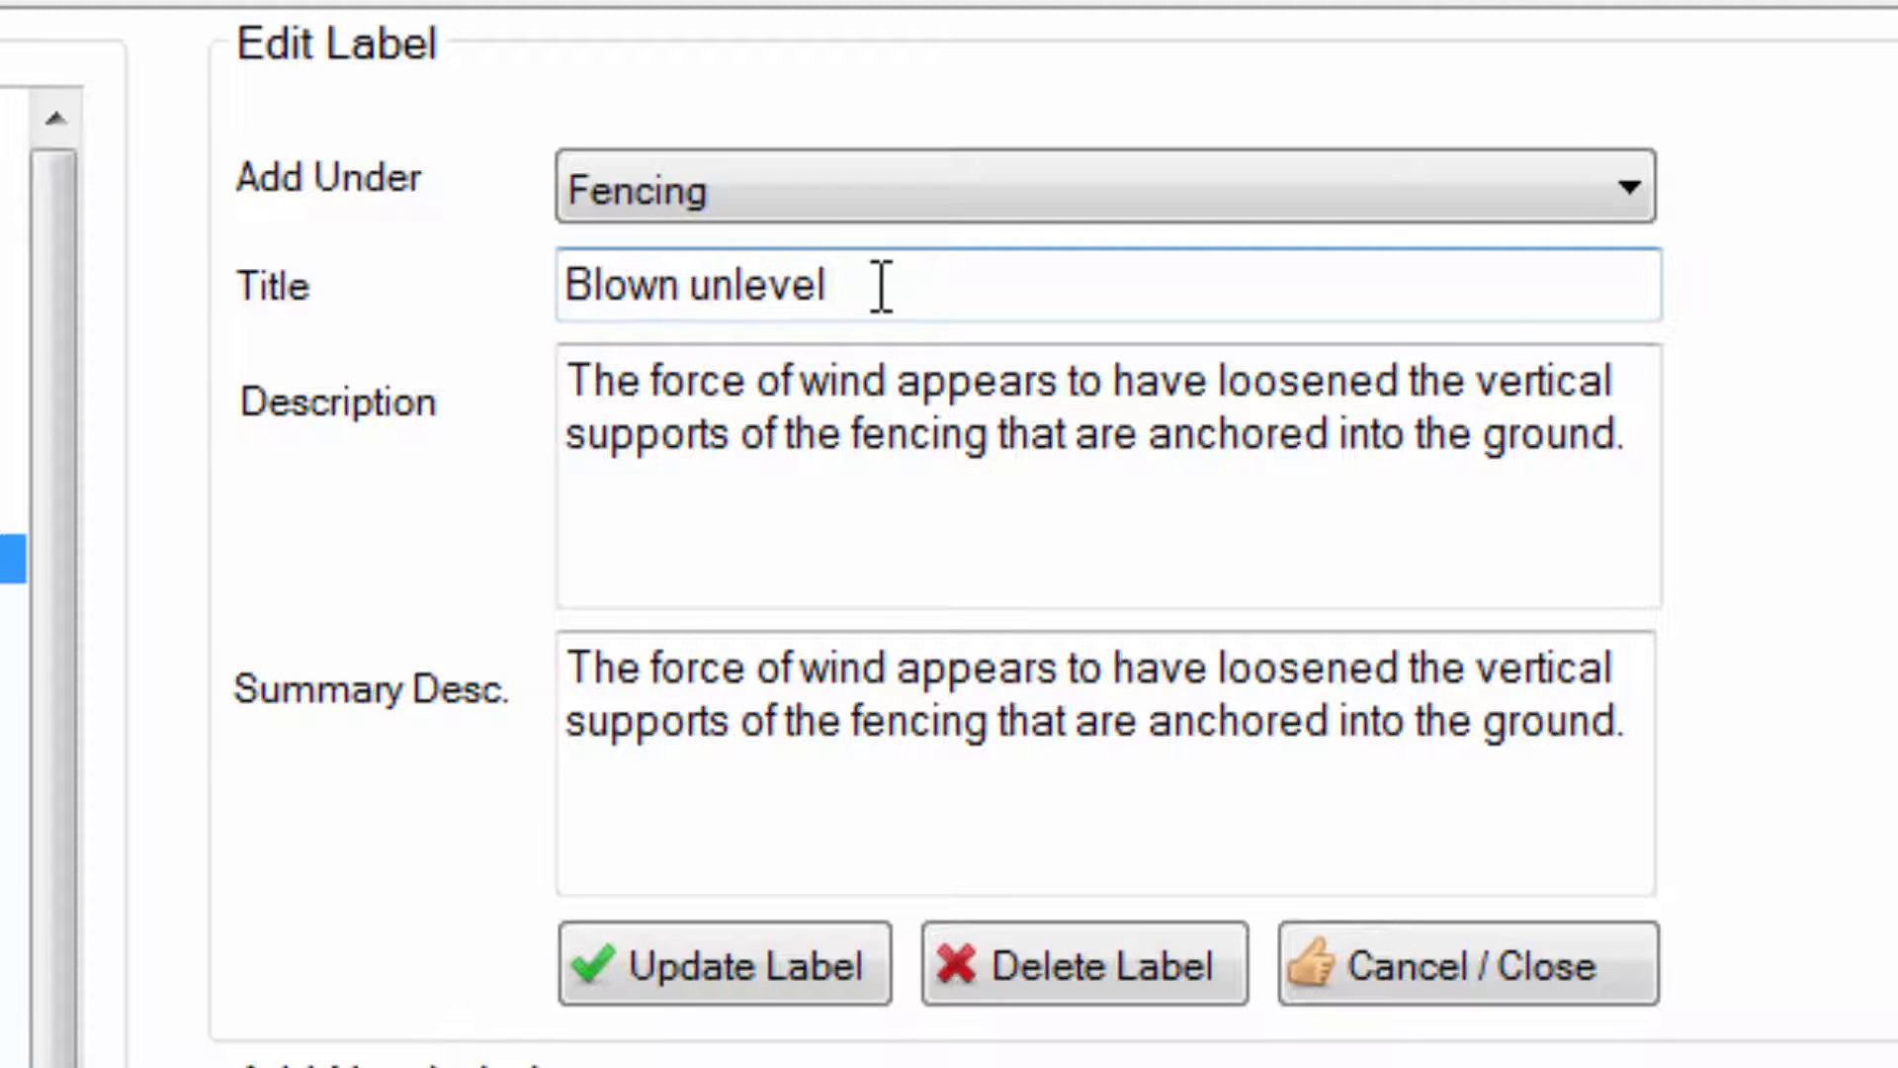
pyautogui.moveTo(882, 287); pyautogui.dragTo(517, 335)
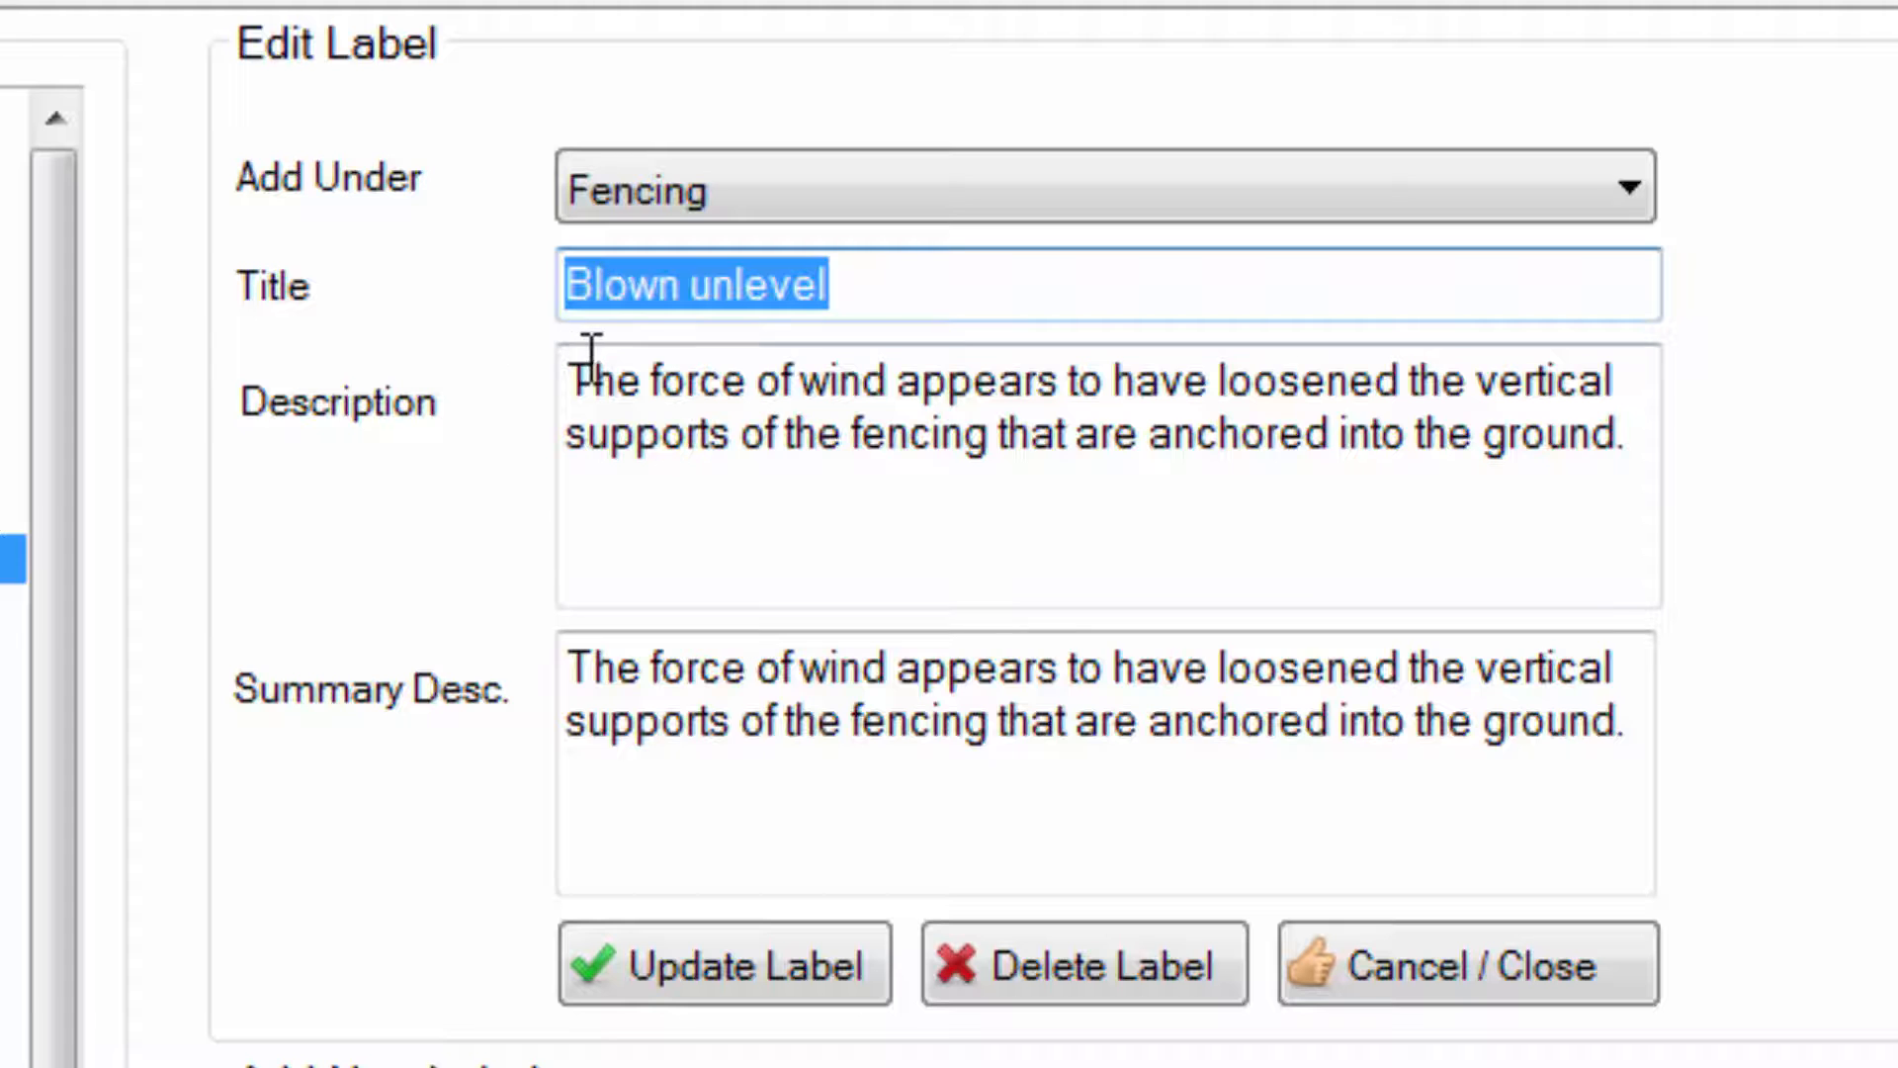
pyautogui.click(691, 288)
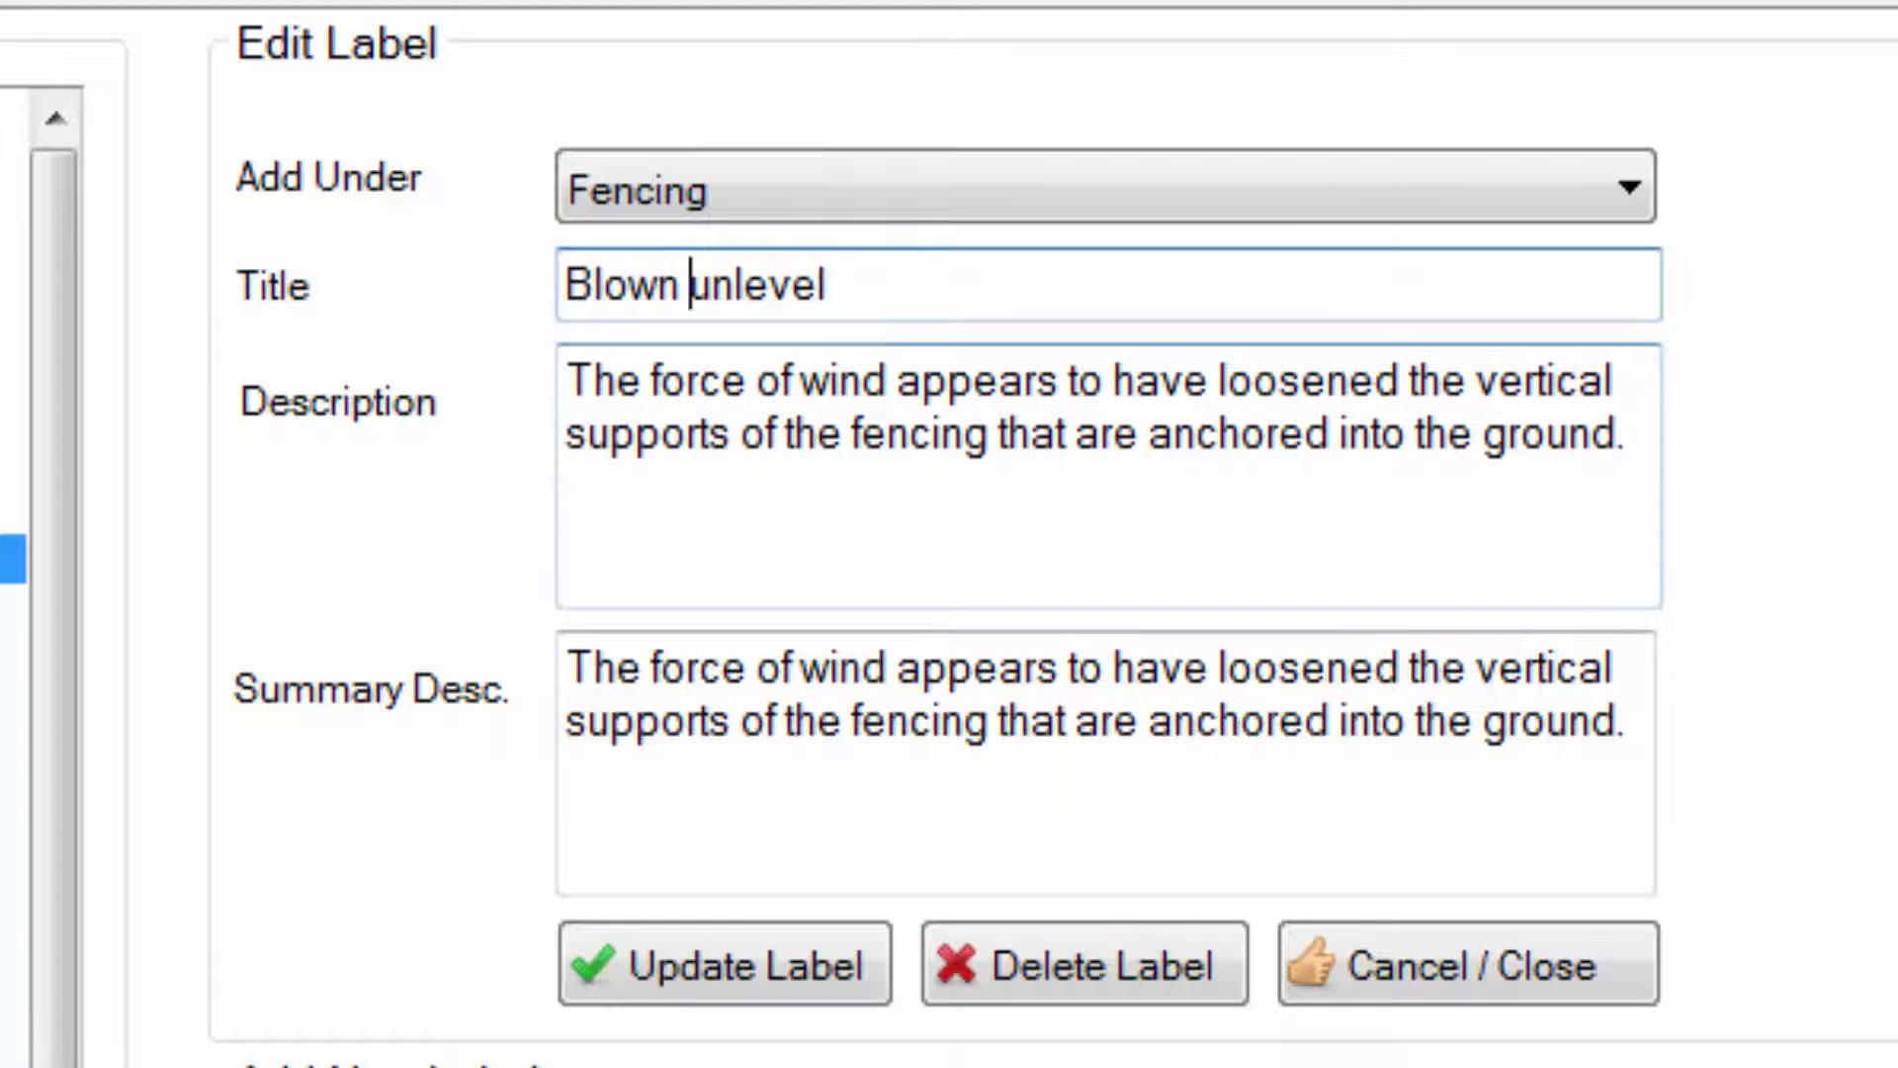
pyautogui.press('Tab')
pyautogui.write('This is a picture of the ')
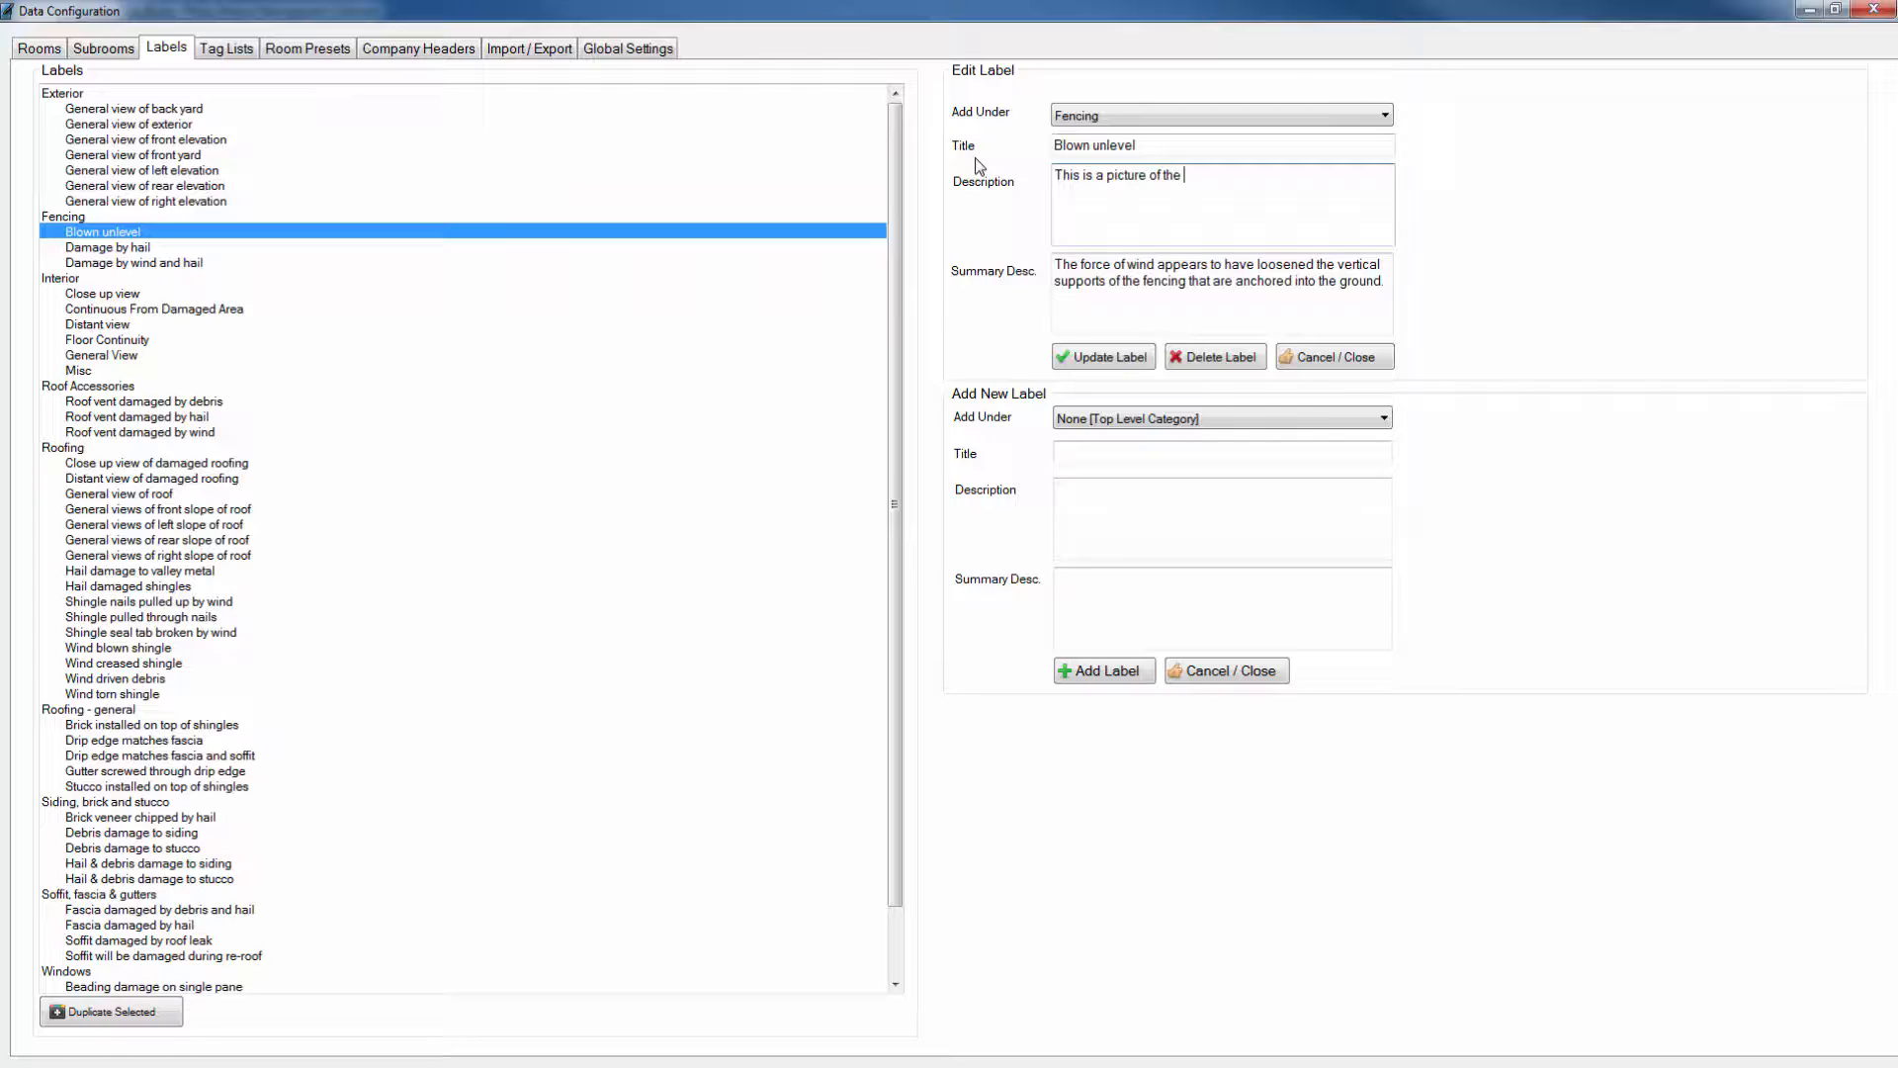
pyautogui.write('fencing that has been blown over by win')
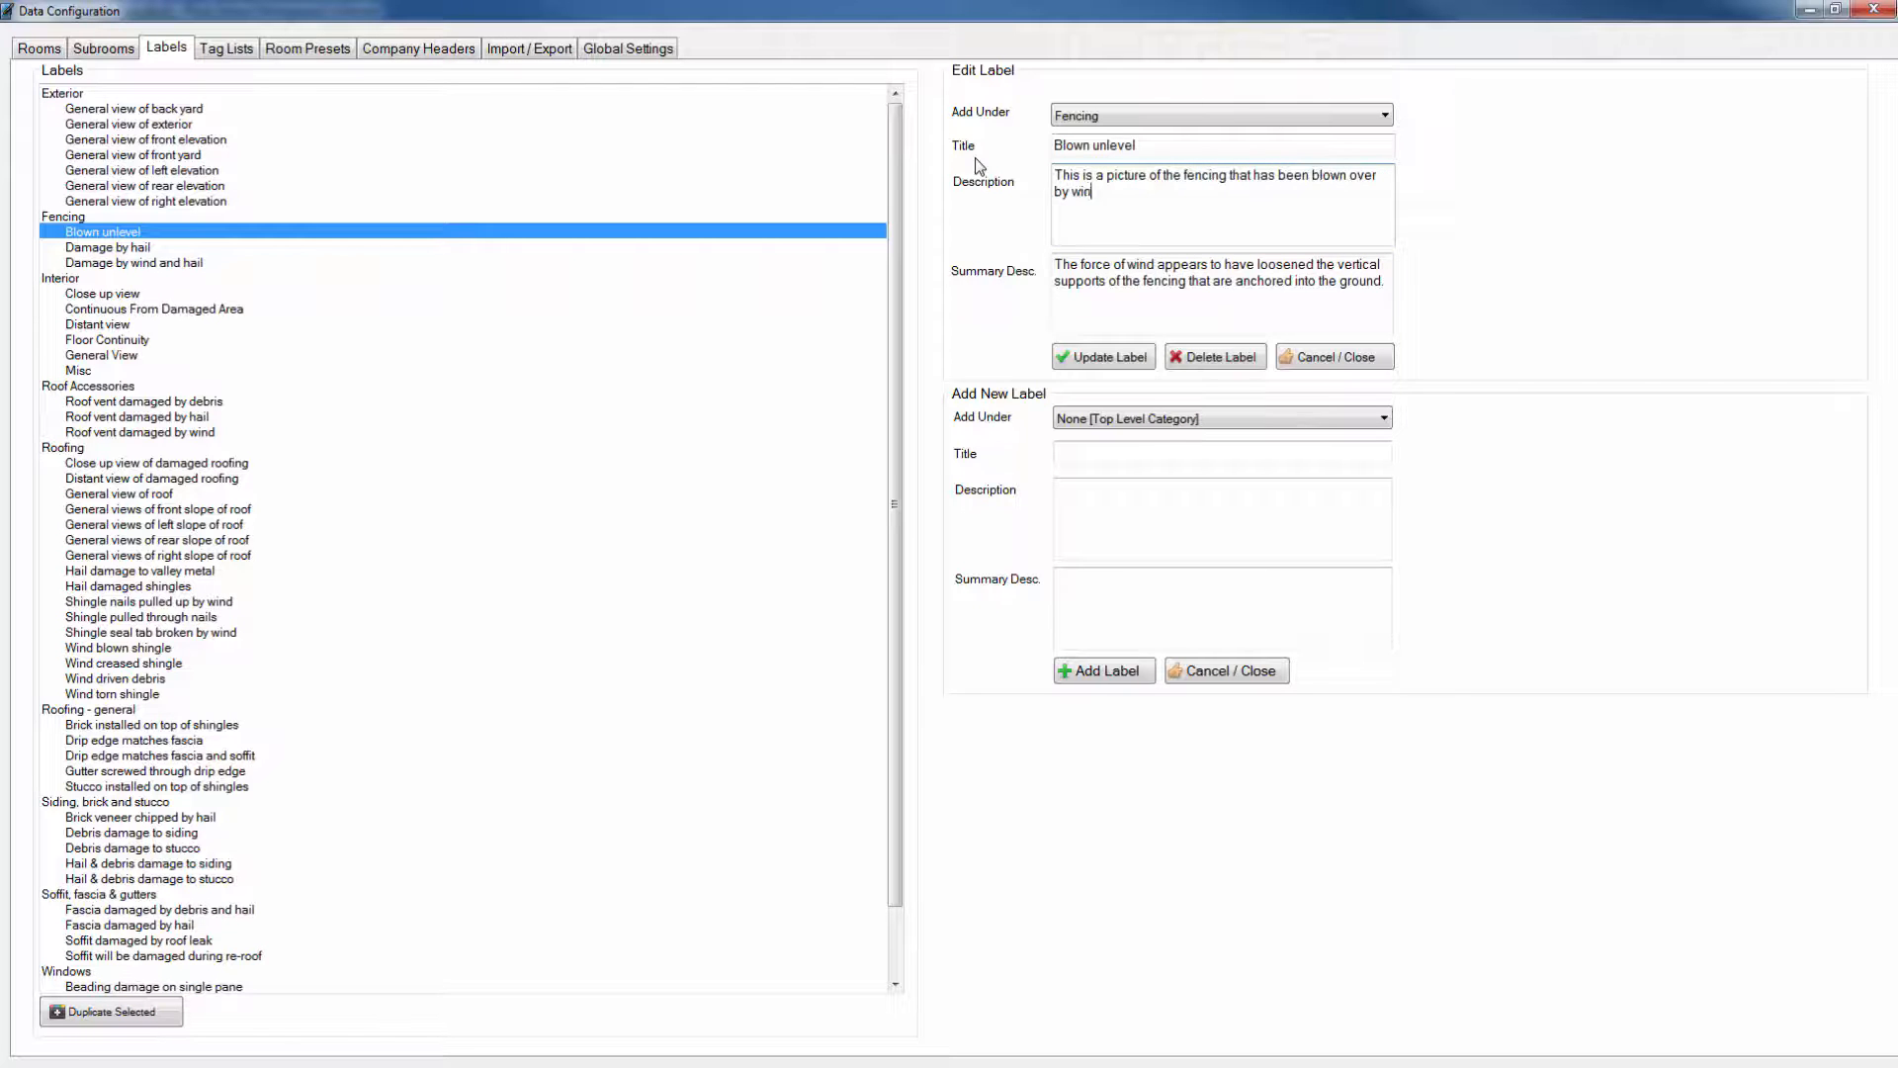
pyautogui.write('d')
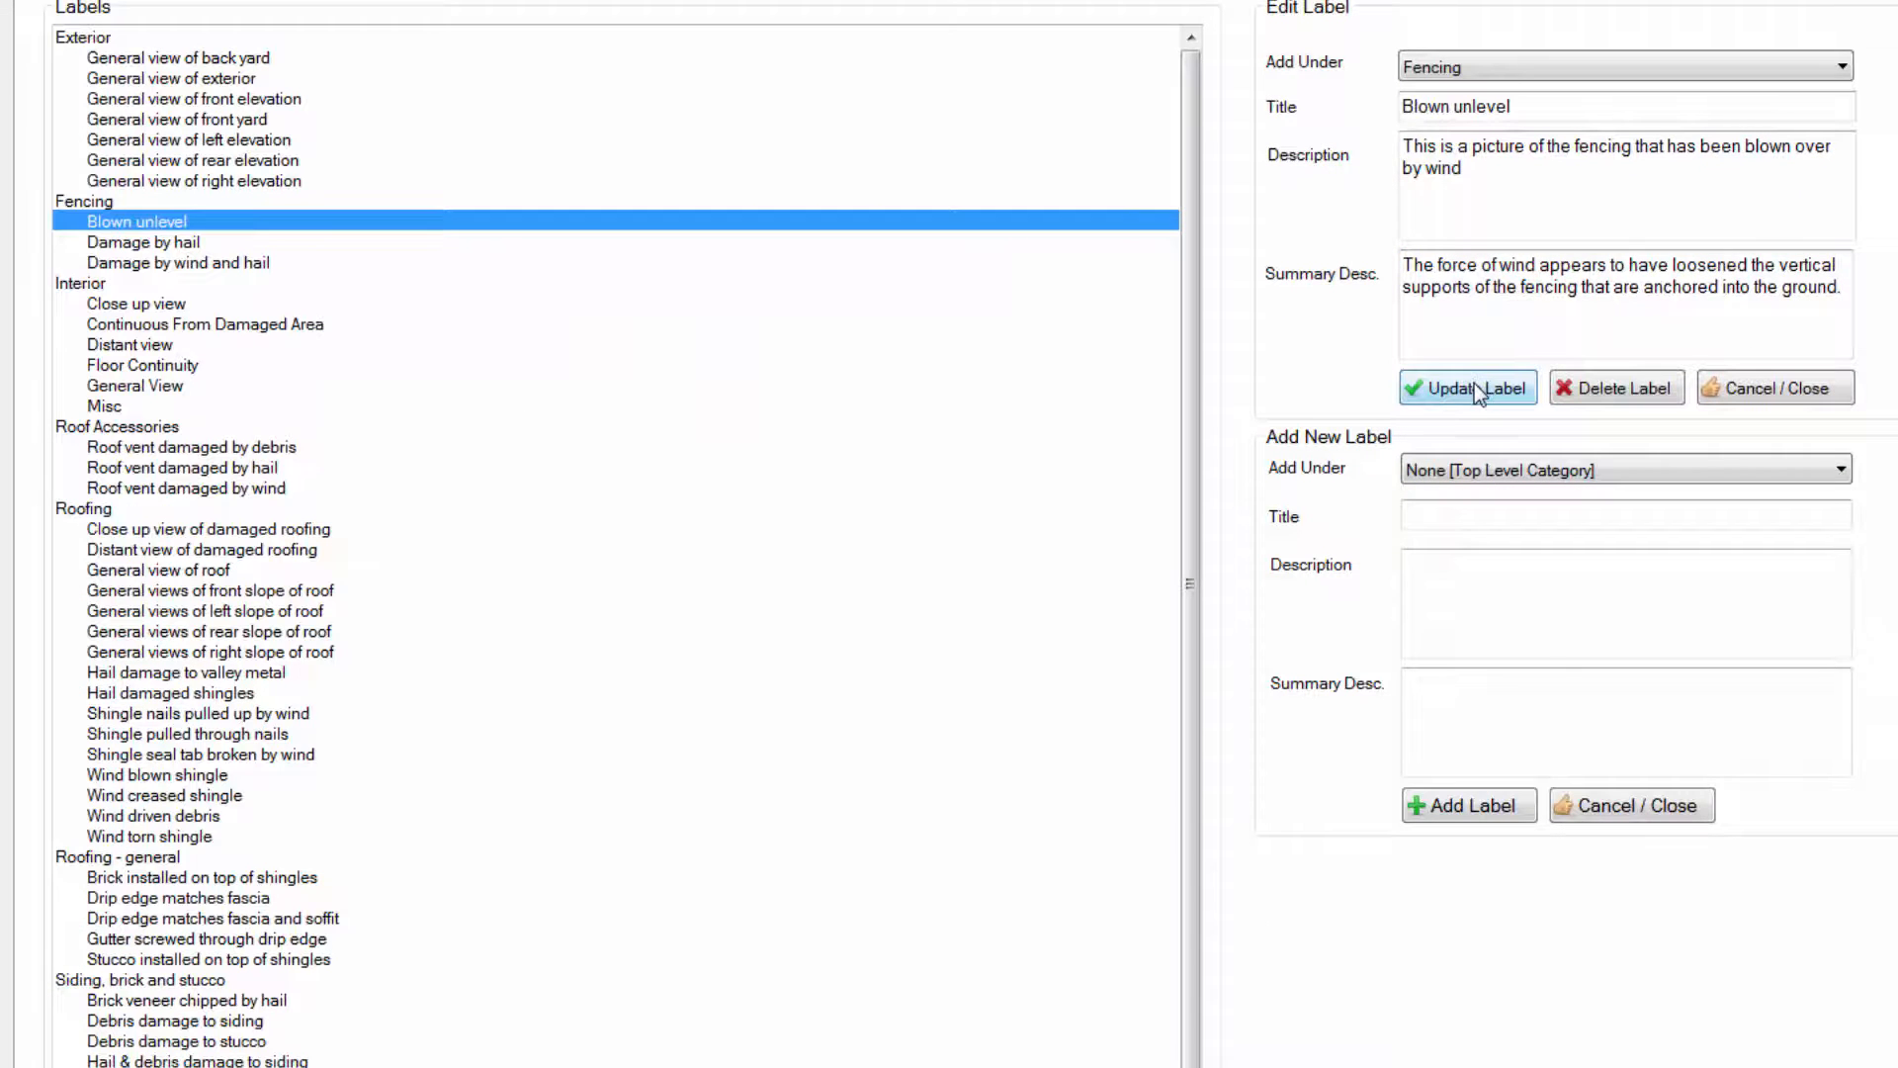
pyautogui.click(1473, 388)
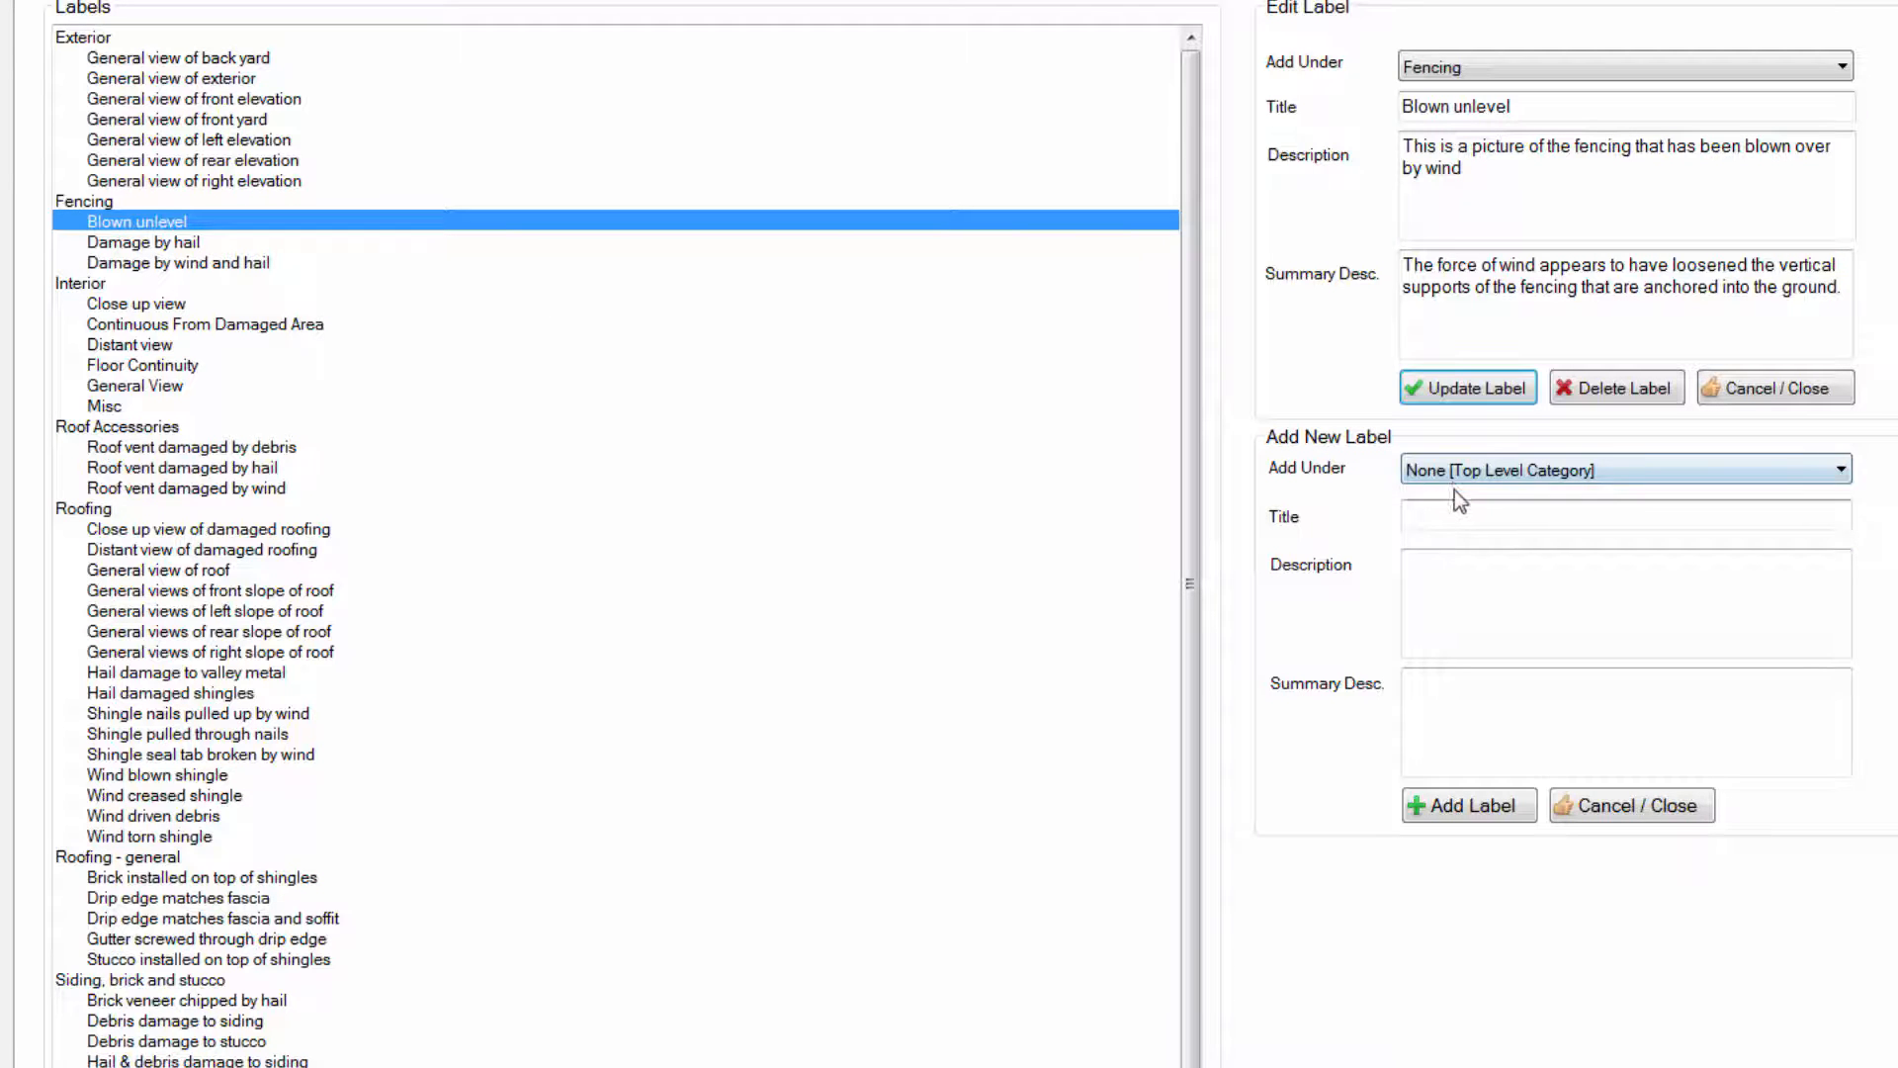
# Add a "Card damage" label under Fencing, description "This photo shows the fencing damaged by the car", summary "The fencing was damaged by a car".
pyautogui.click(1510, 474)
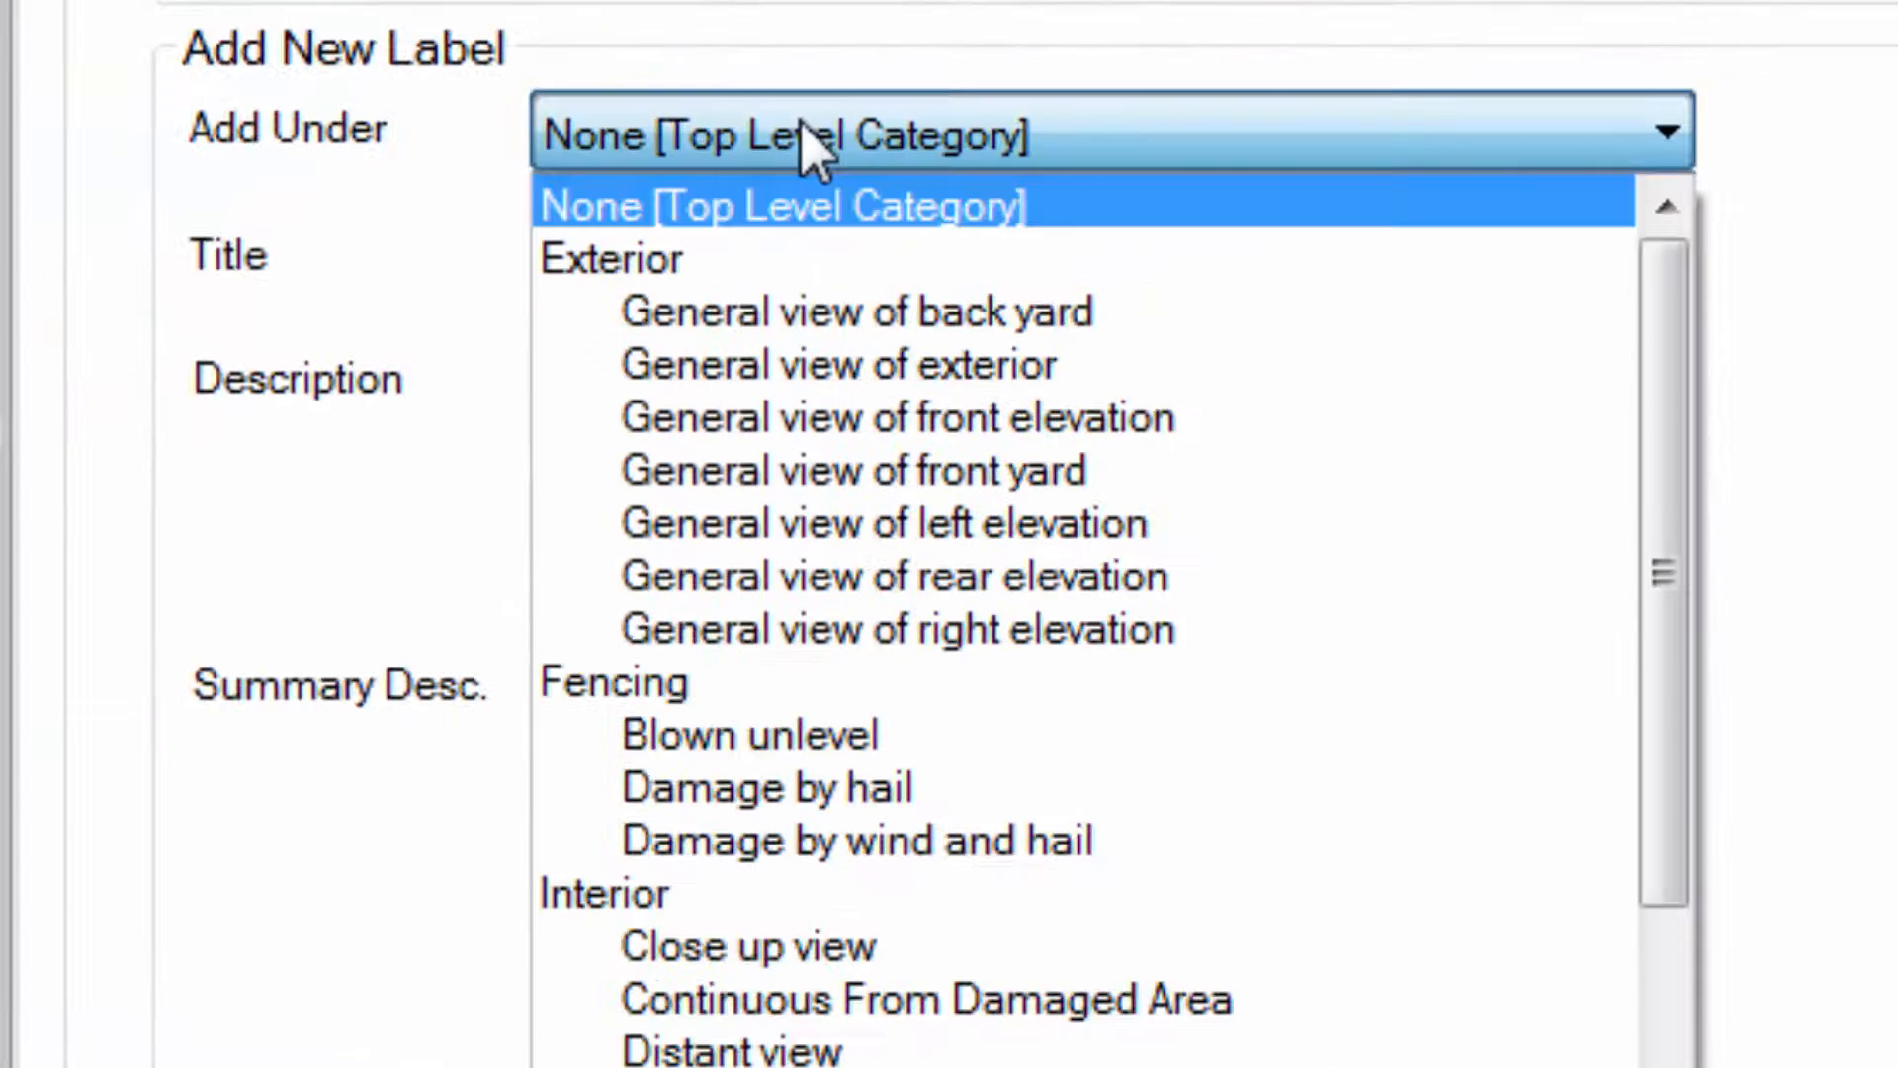
pyautogui.click(679, 704)
pyautogui.click(721, 263)
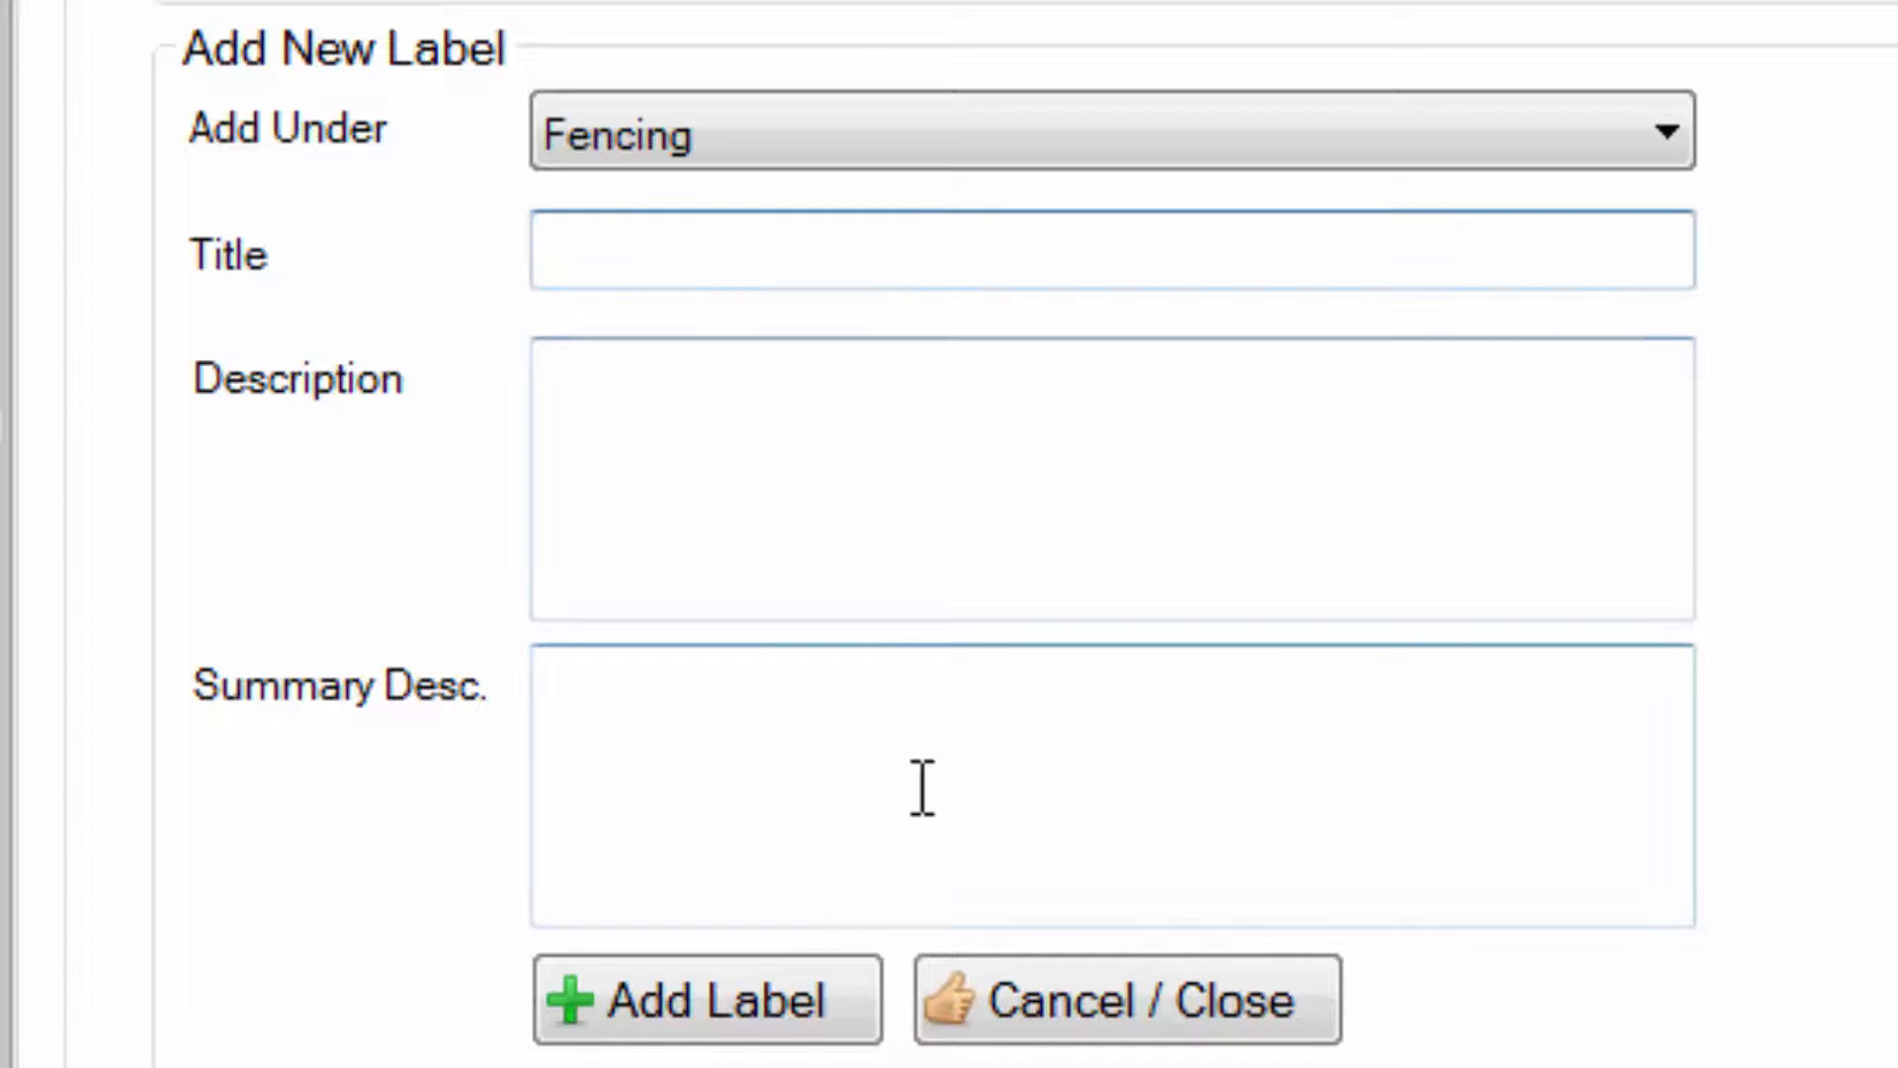
pyautogui.write('Card damage')
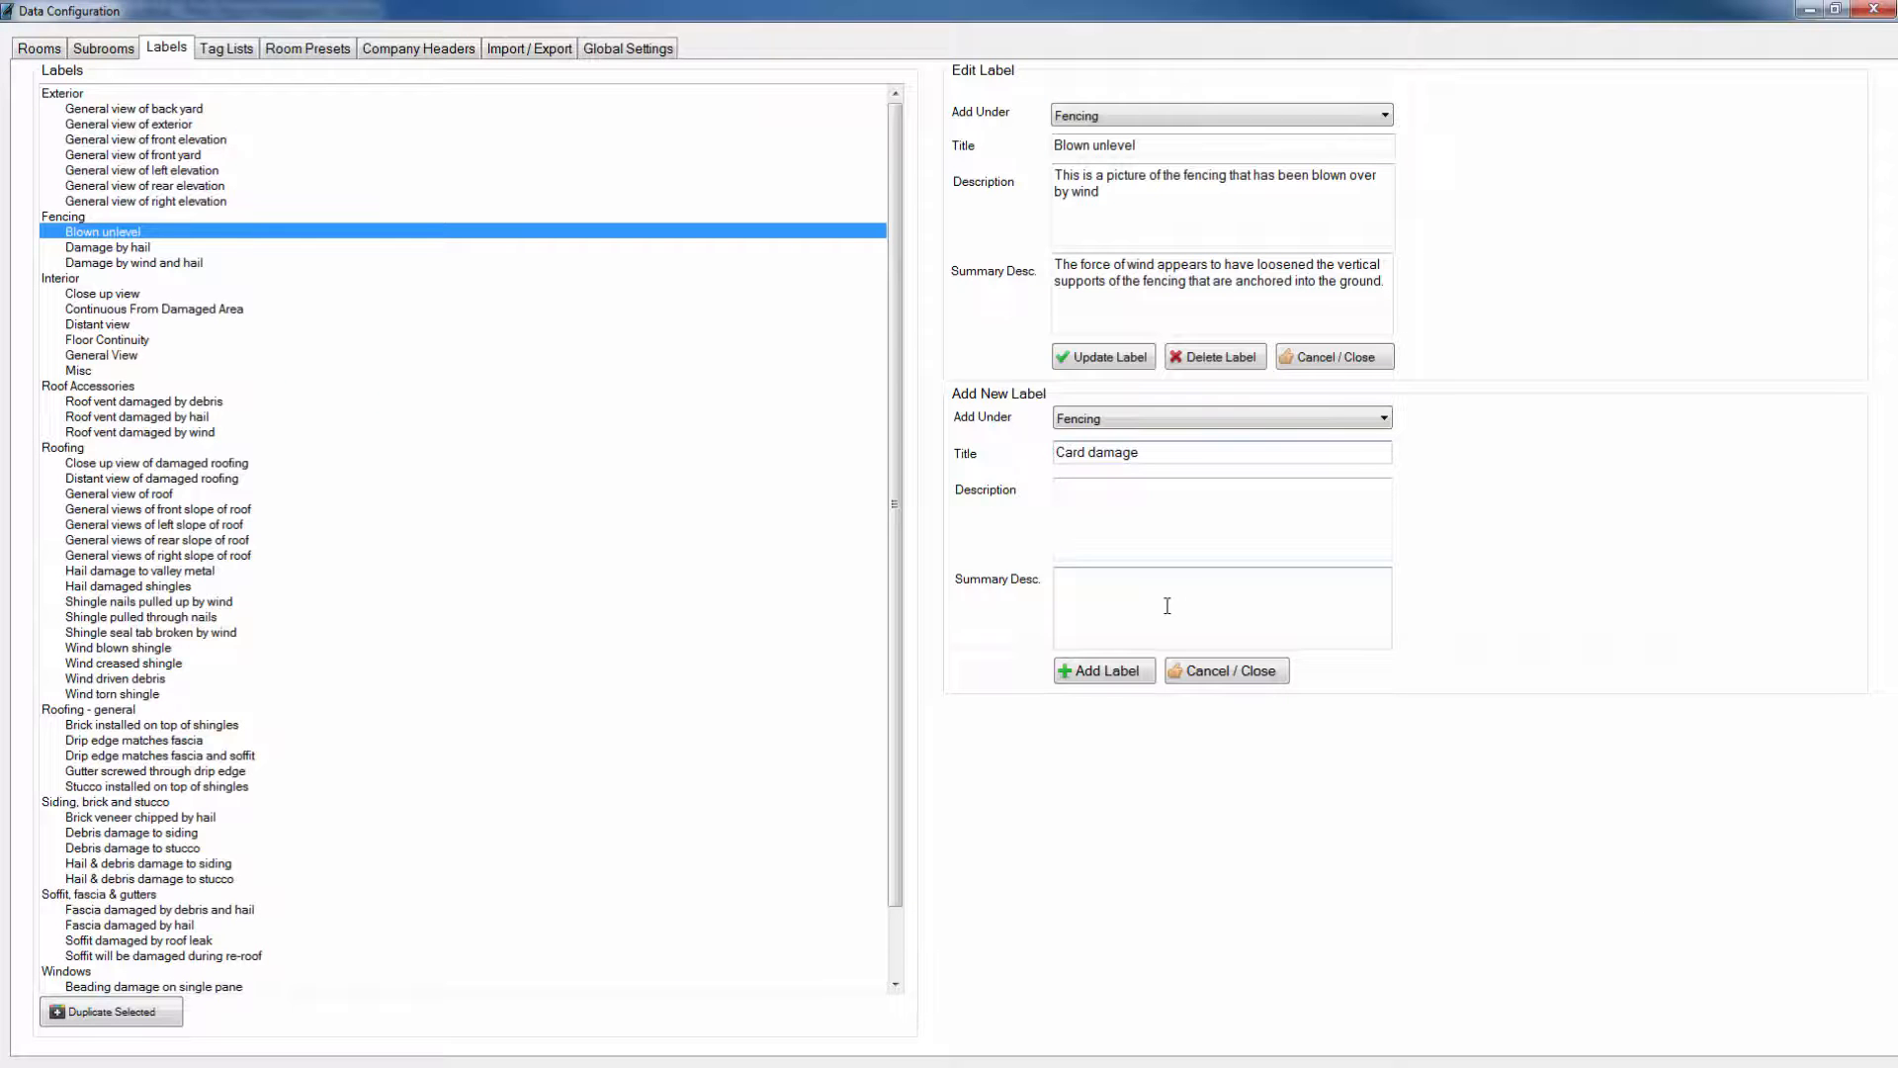
pyautogui.press('Tab')
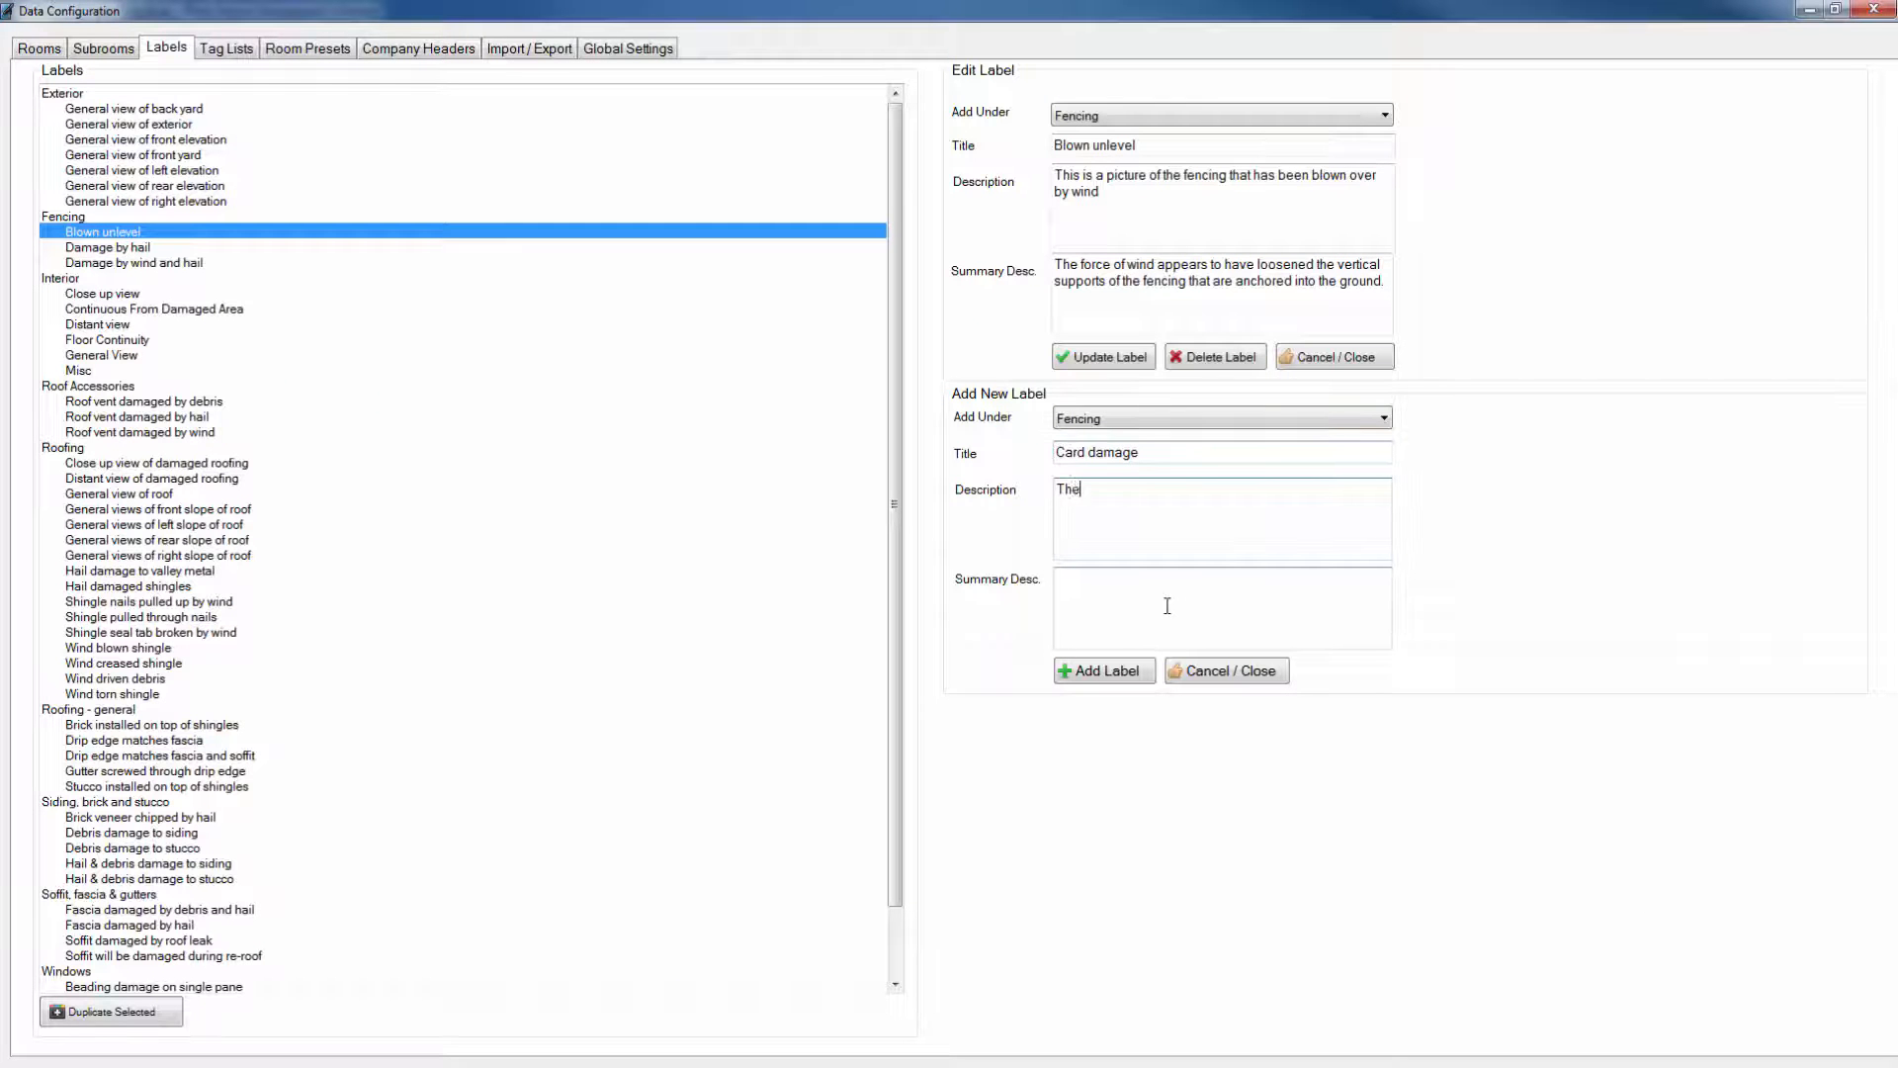
pyautogui.write('This photo shows the fencing damaged by the car')
pyautogui.press('Tab')
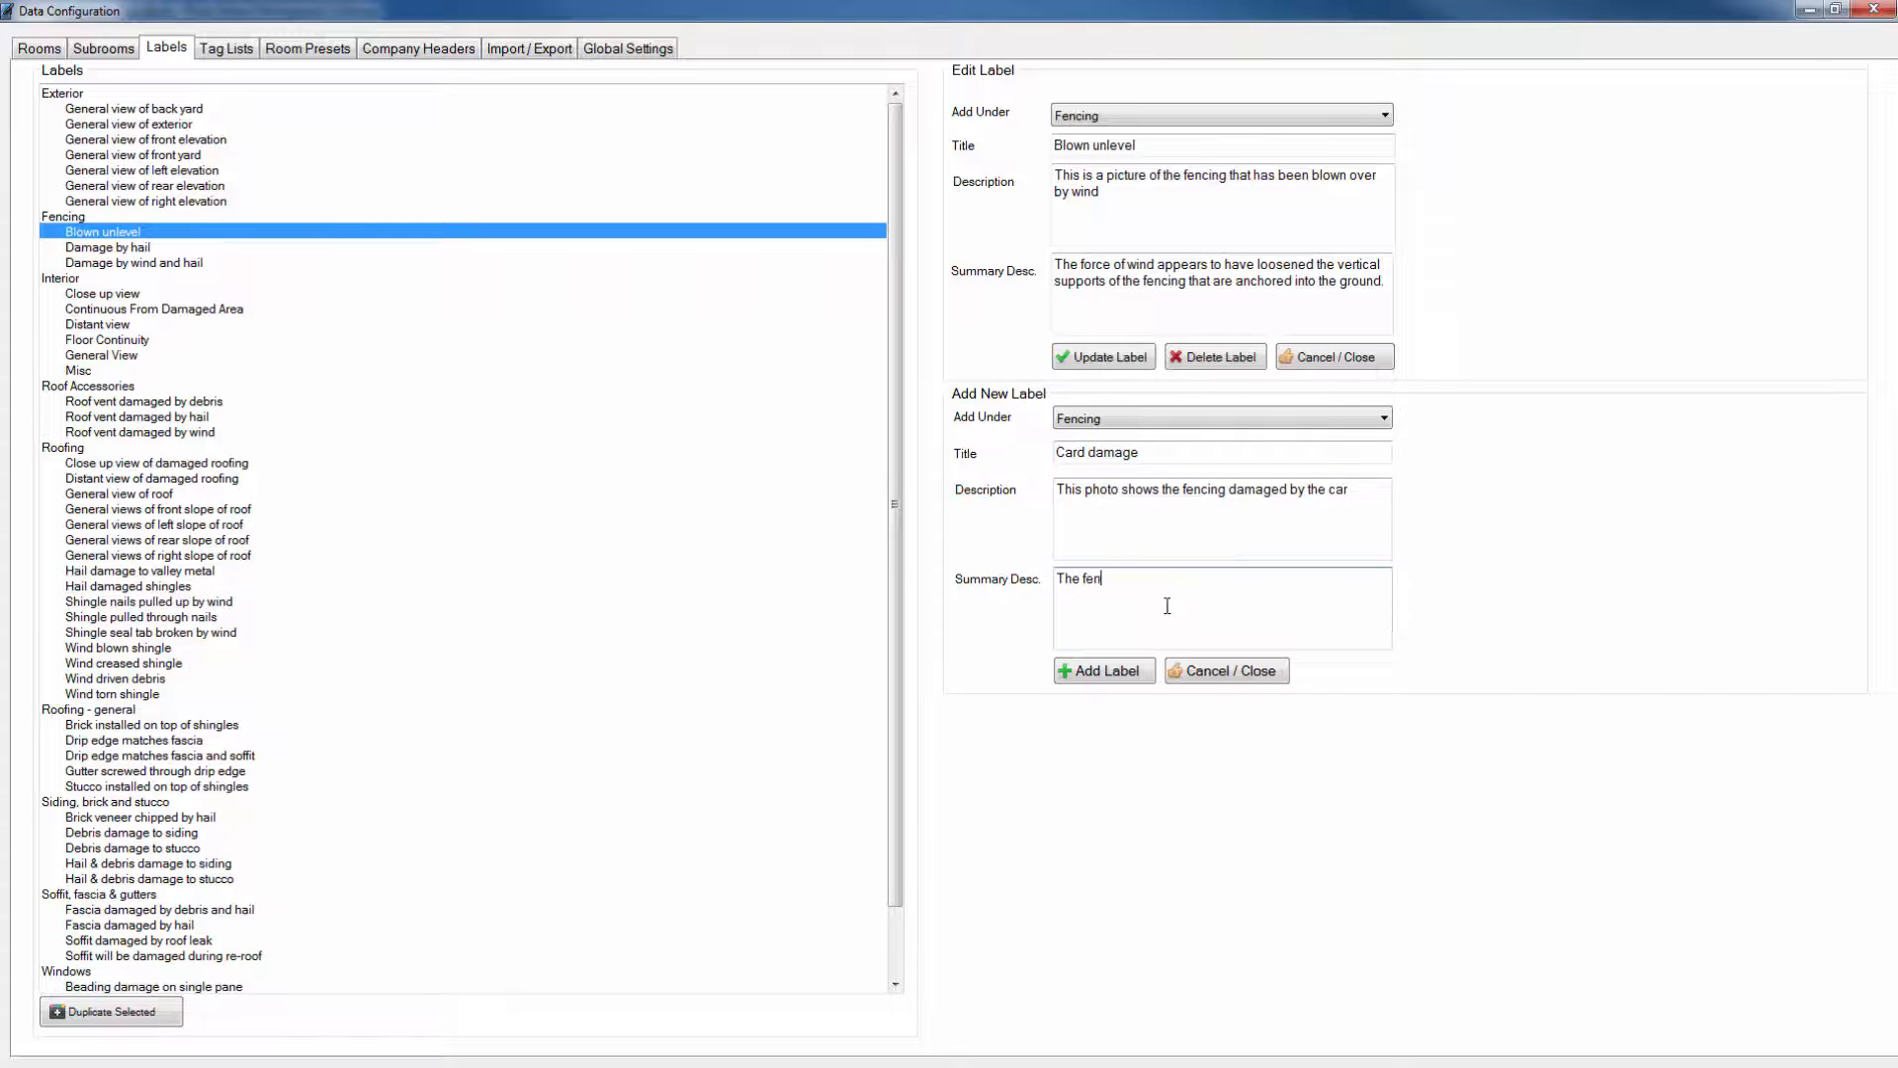
pyautogui.write('The fencing was damaged by a car')
pyautogui.click(1098, 670)
pyautogui.click(1038, 621)
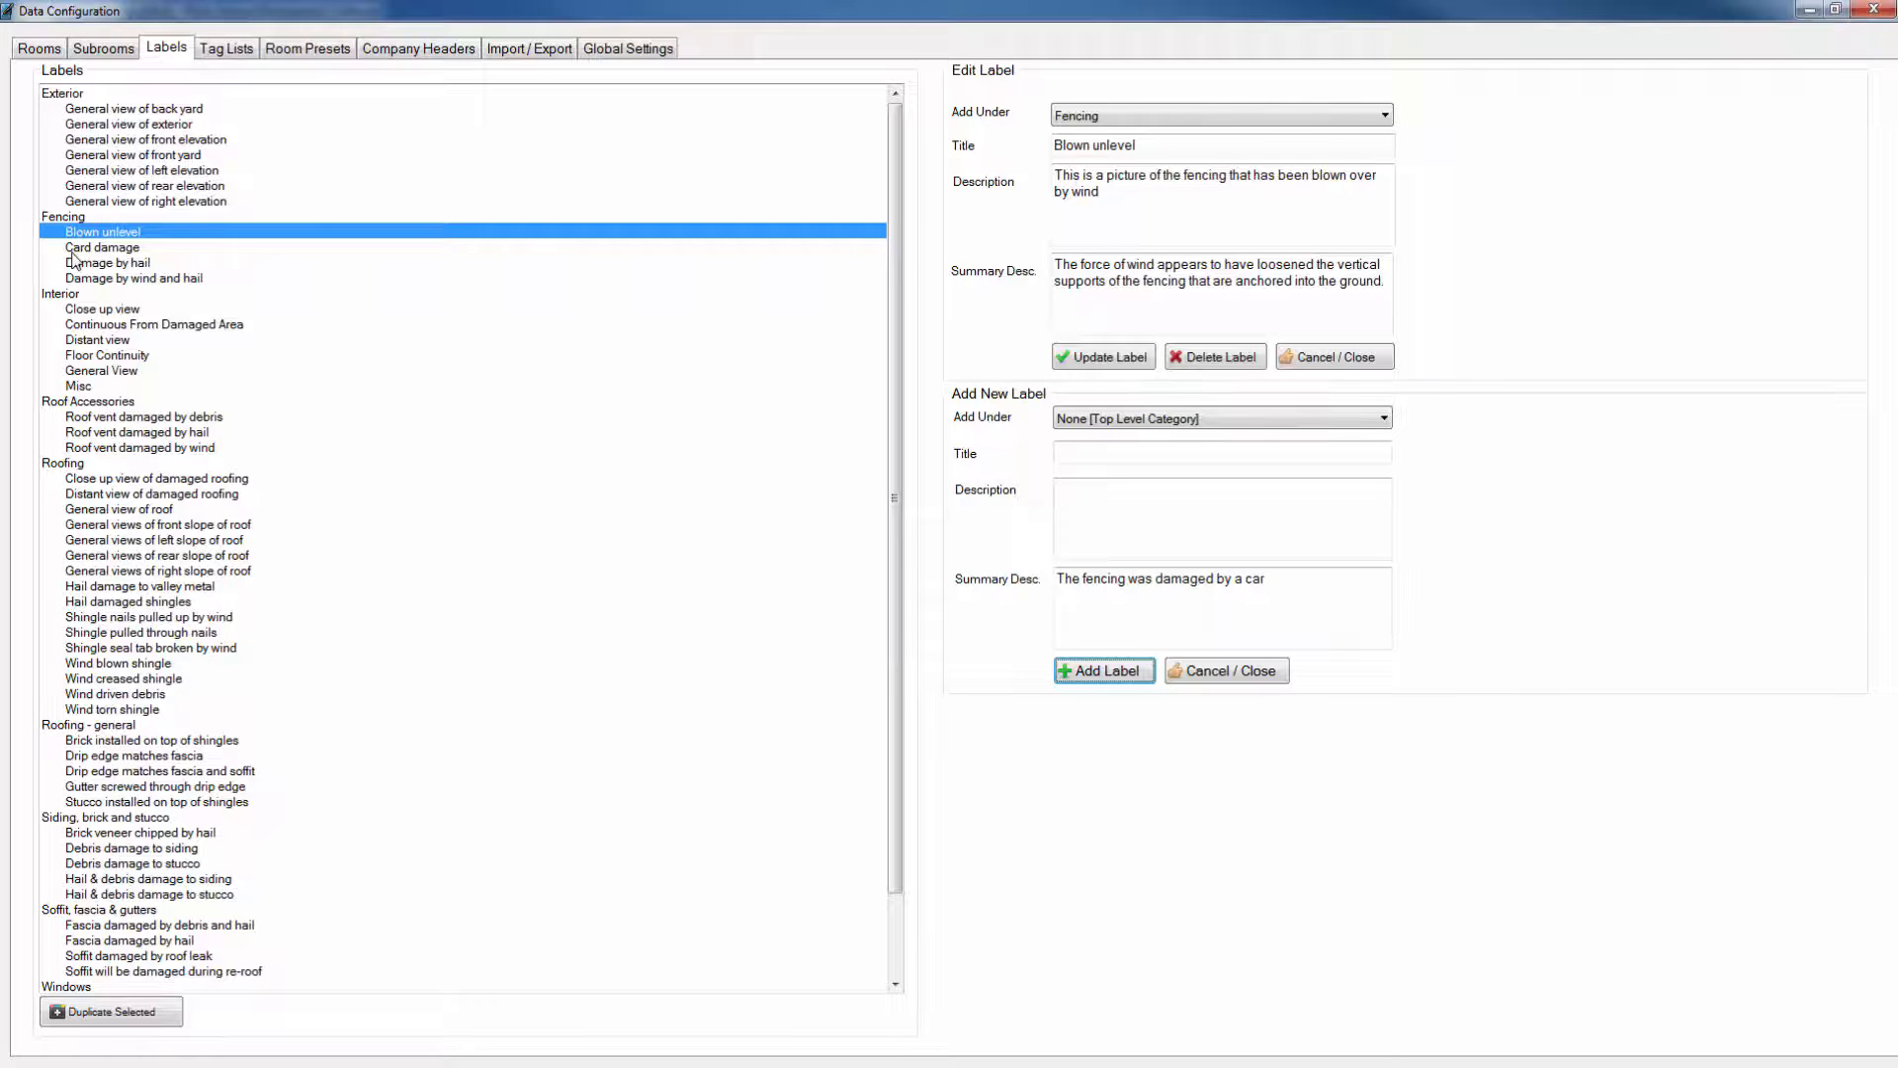
# Correct the title of the new Card damage label to "Car damage" and save the label.
pyautogui.click(72, 249)
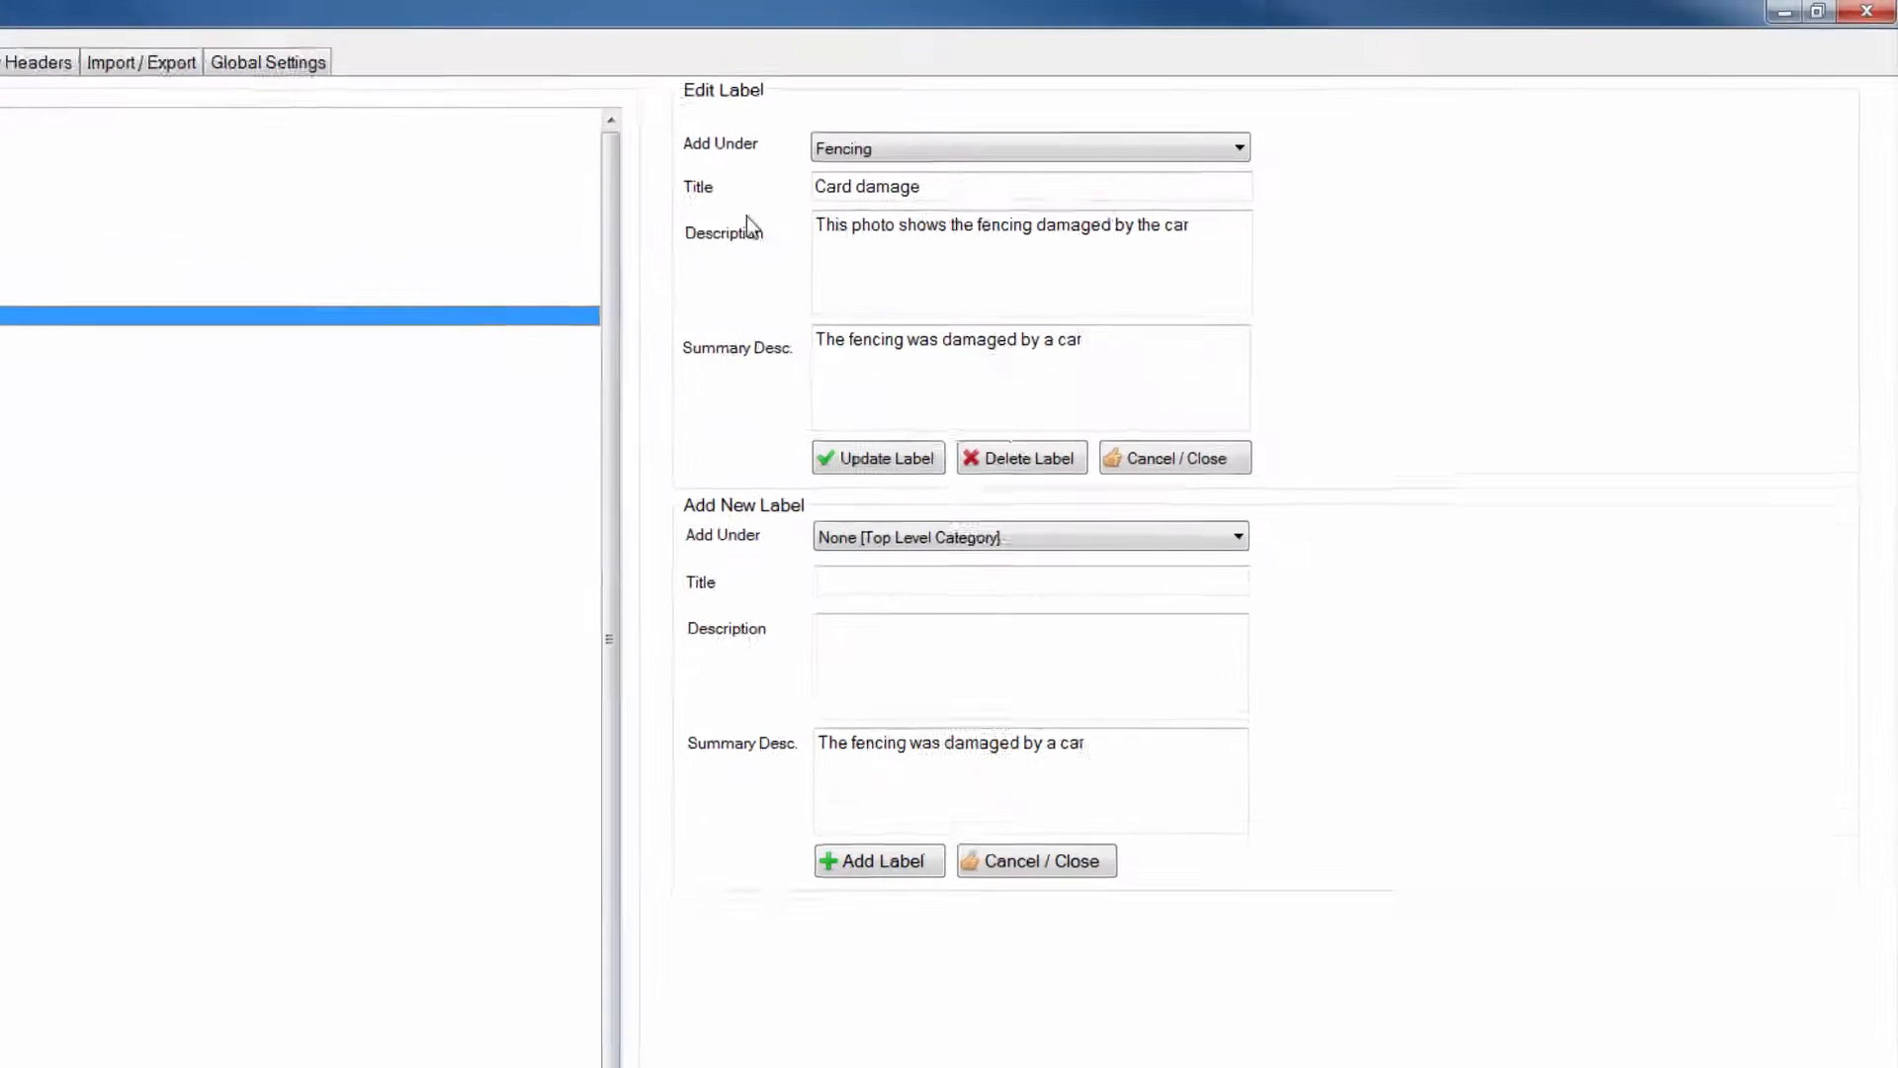
pyautogui.click(510, 249)
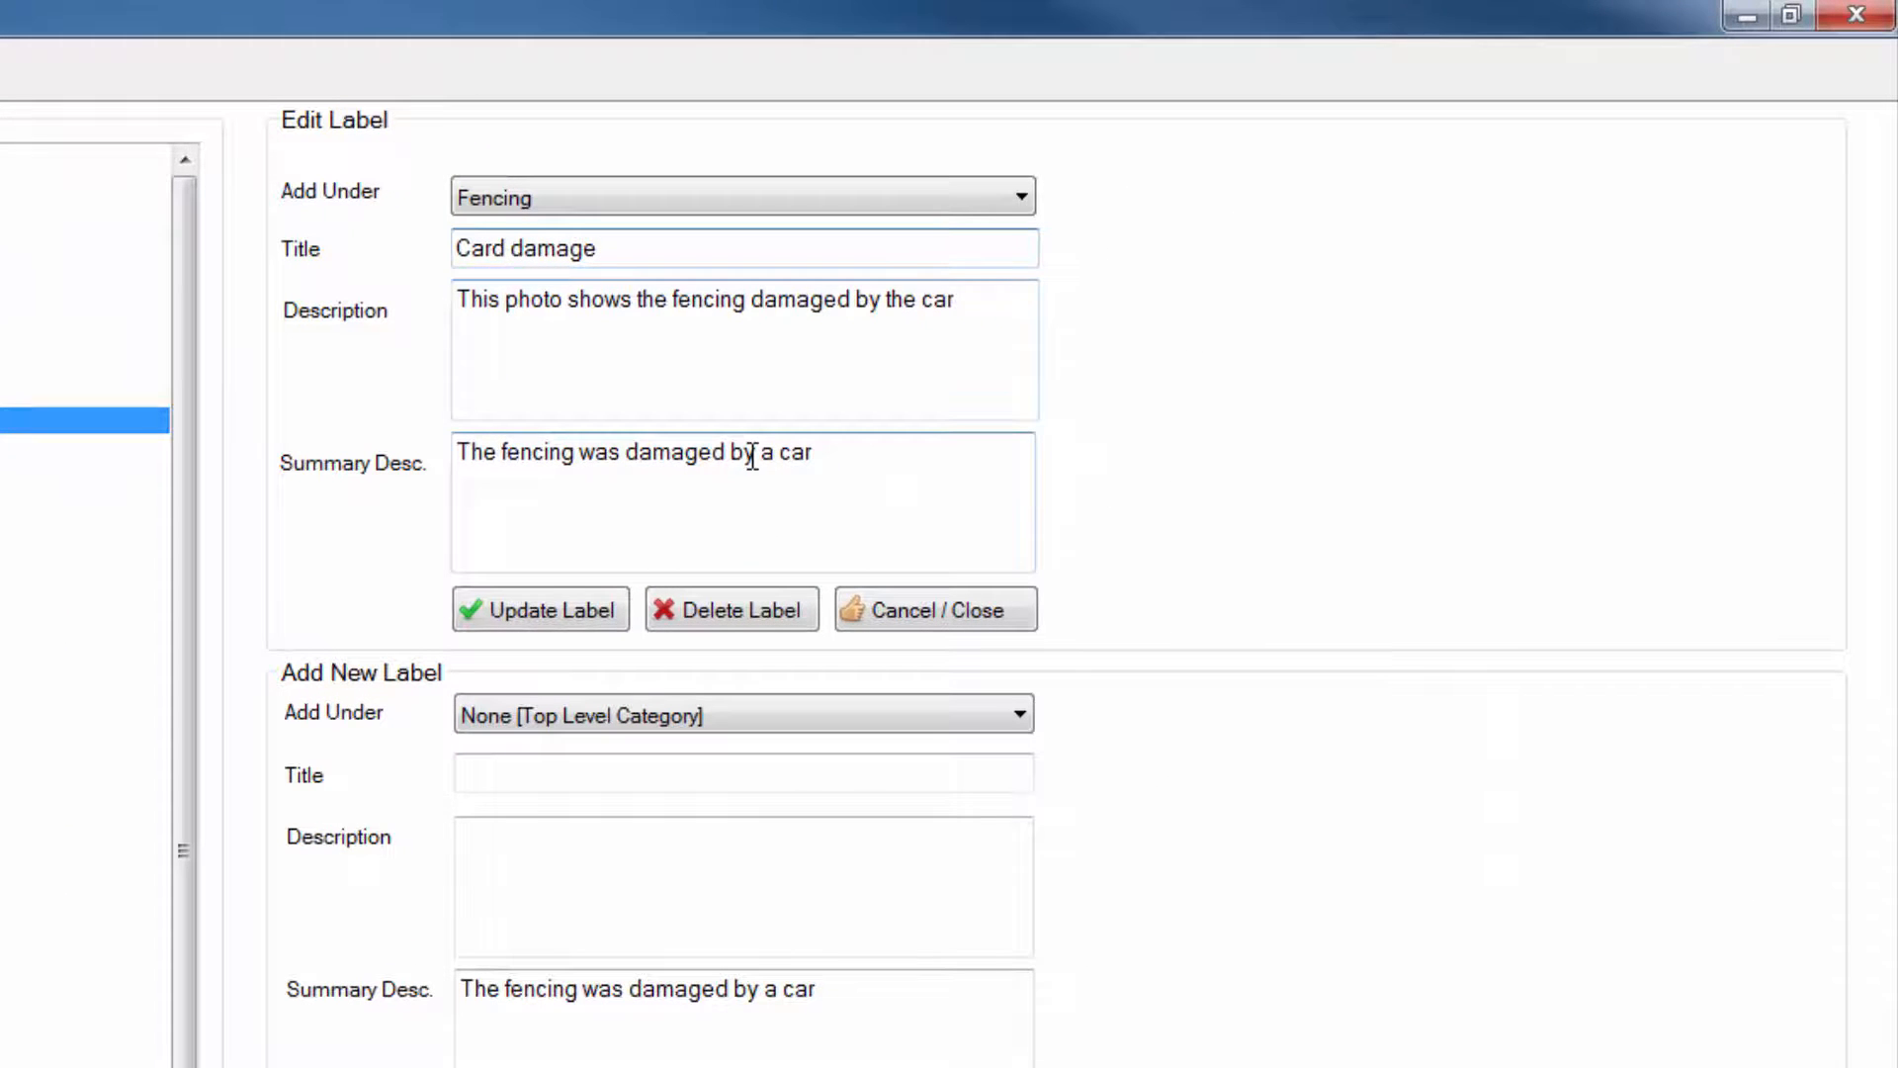
pyautogui.press('BackSpace')
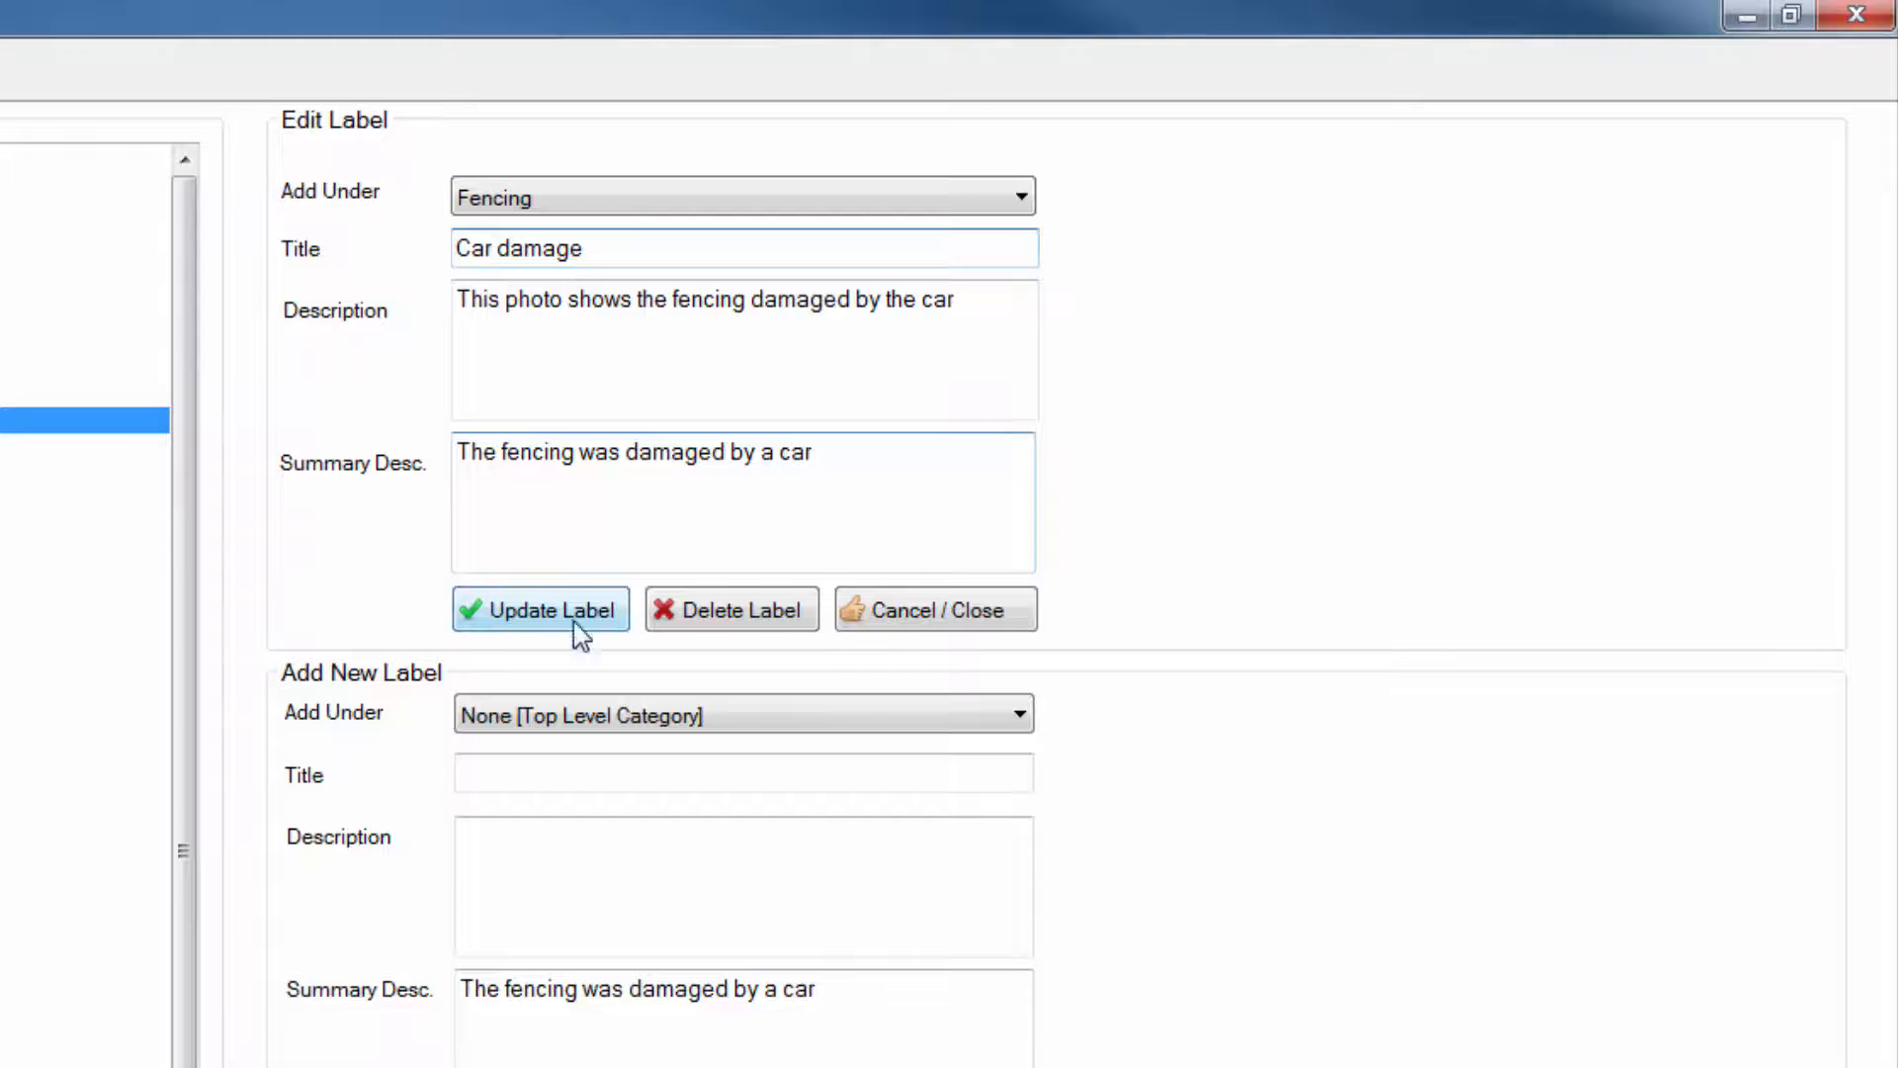
pyautogui.click(544, 620)
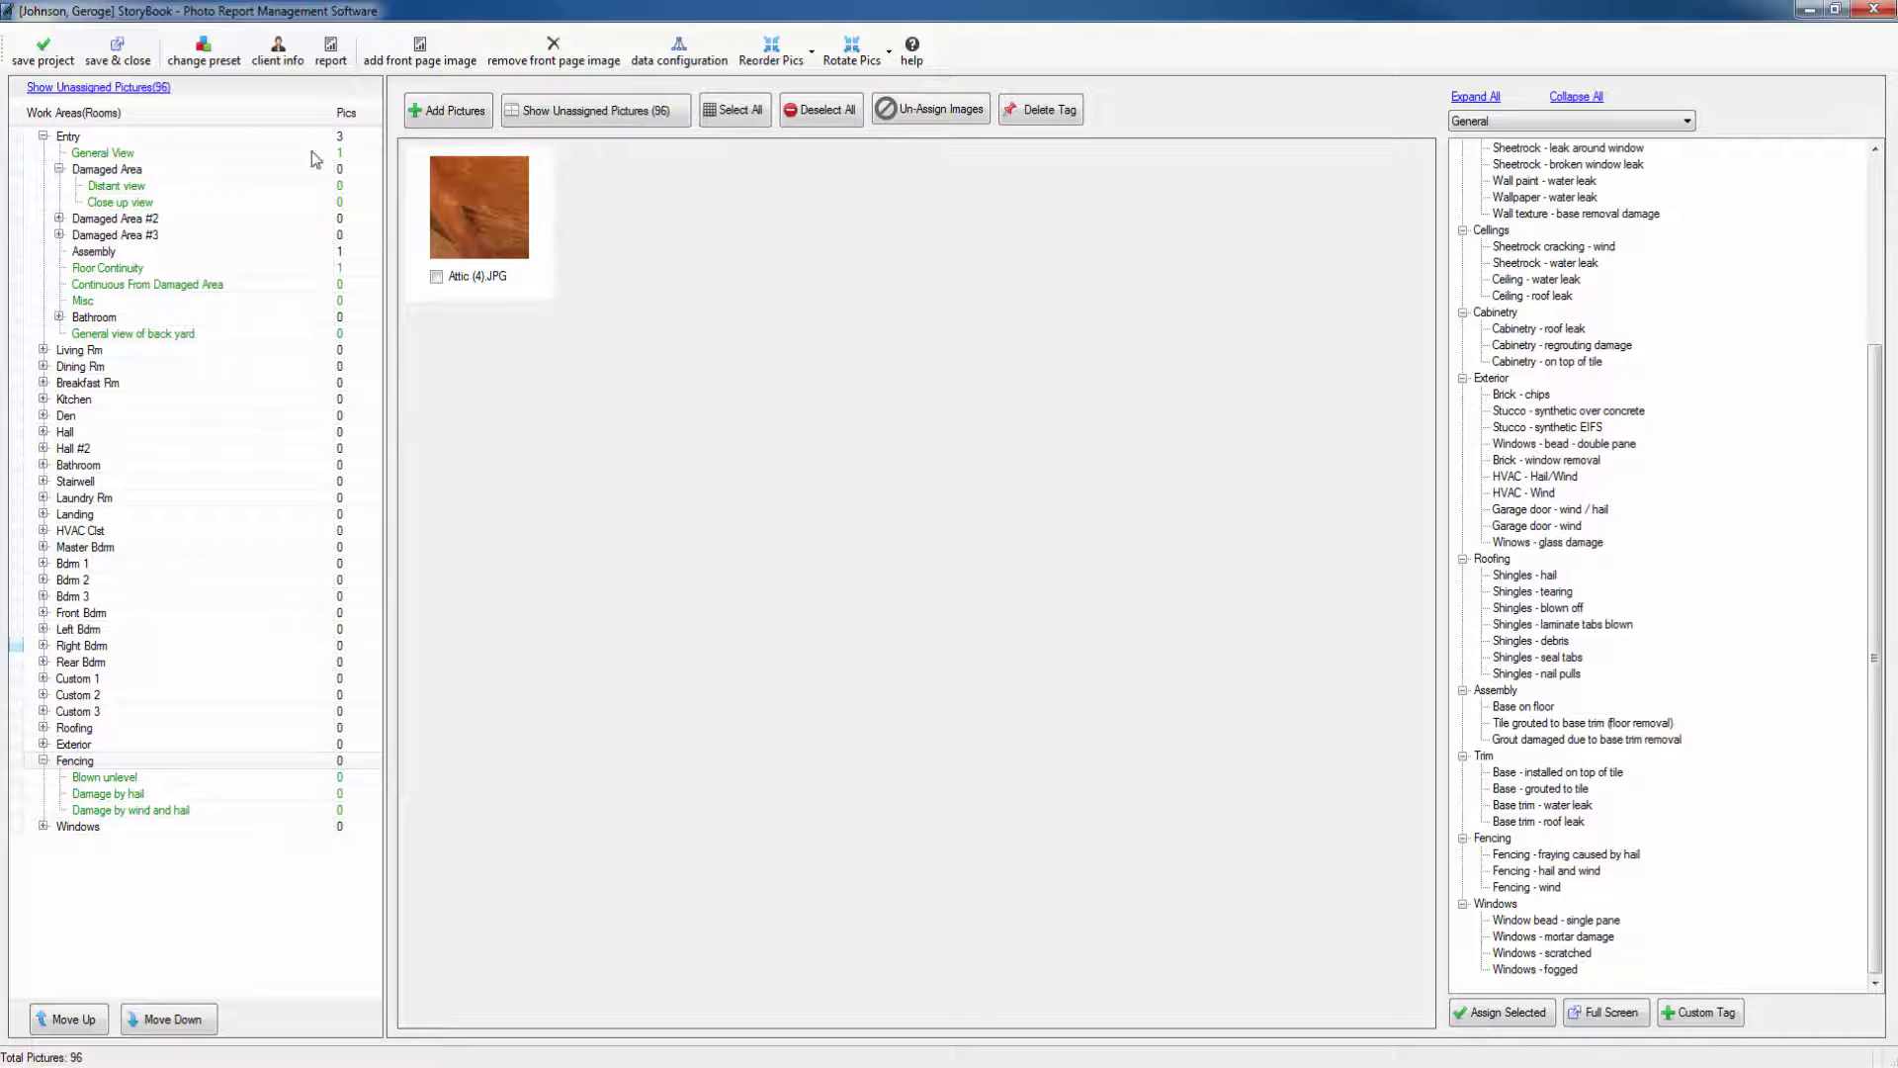
# Assign the unassigned picture Bath (1).JPG to Blown unlevel under the Fencing work area.
pyautogui.click(129, 87)
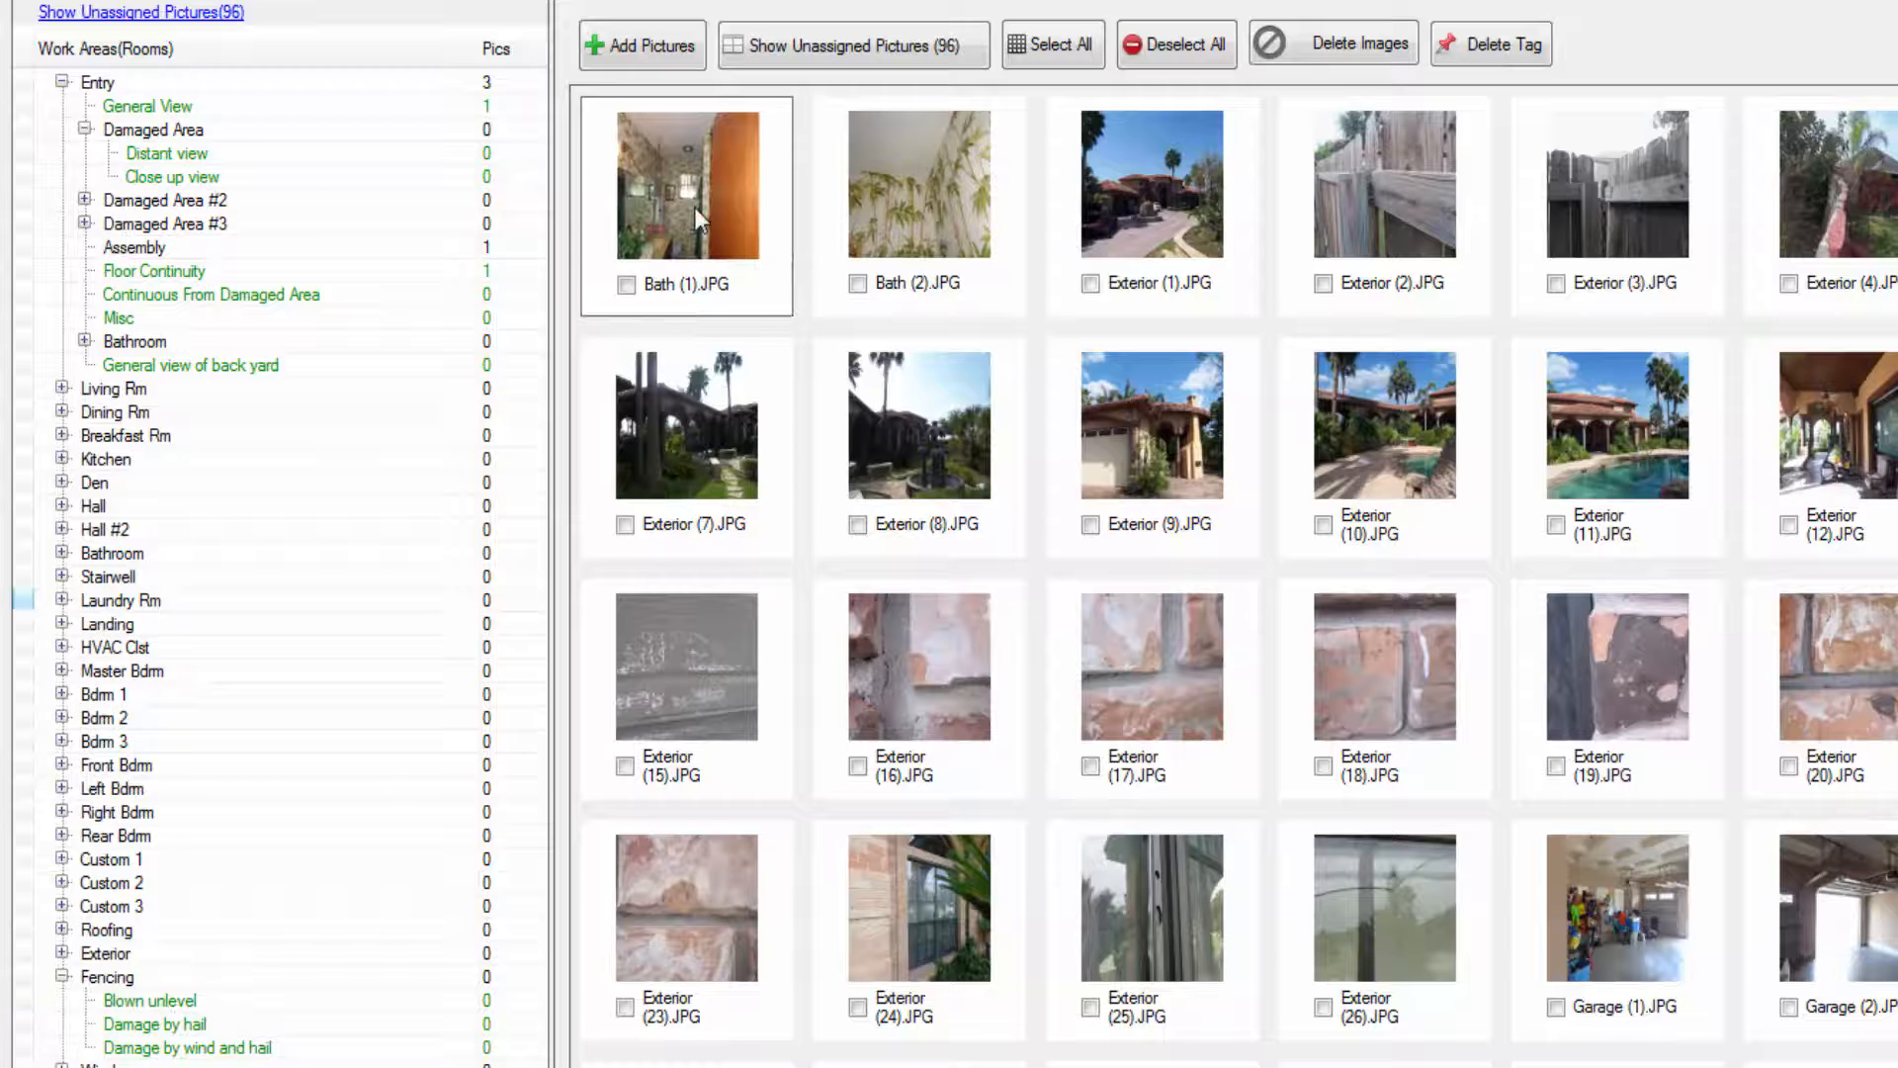
pyautogui.click(694, 206)
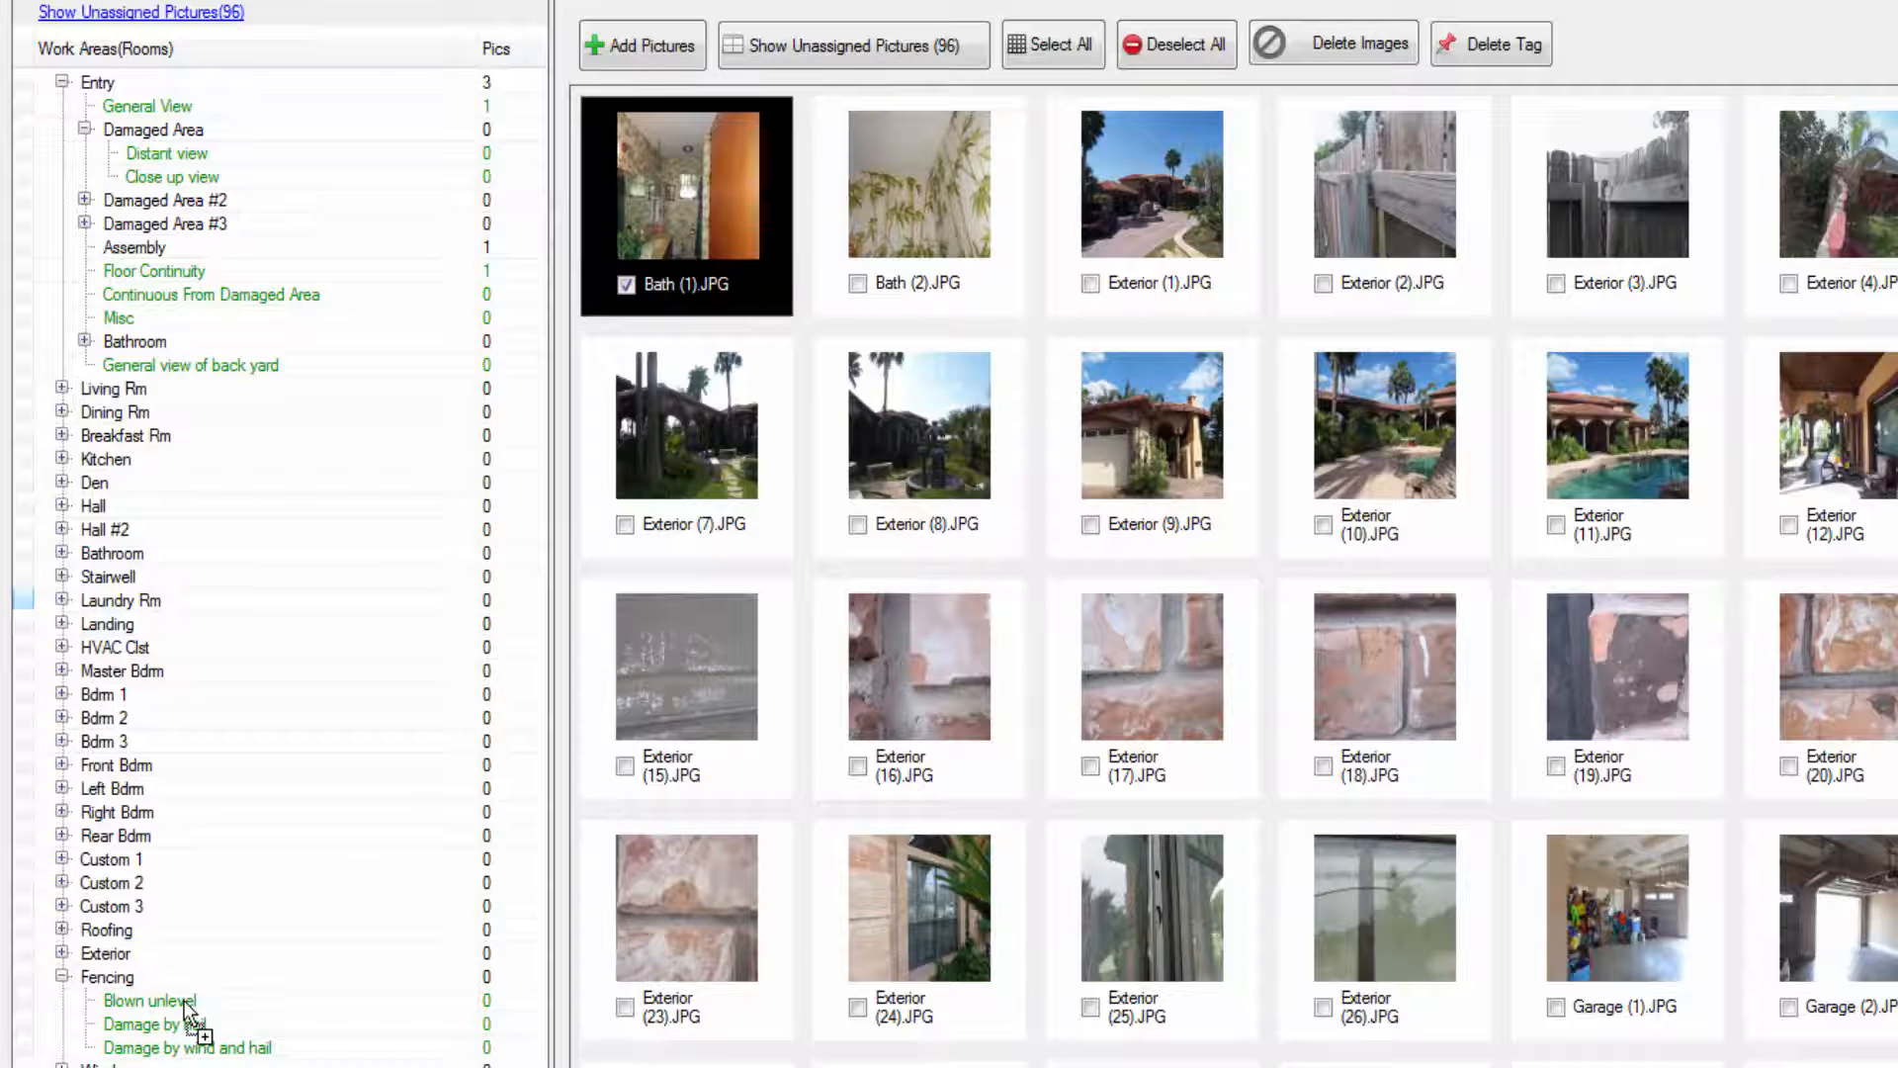
pyautogui.moveTo(185, 1001); pyautogui.dragTo(186, 1003)
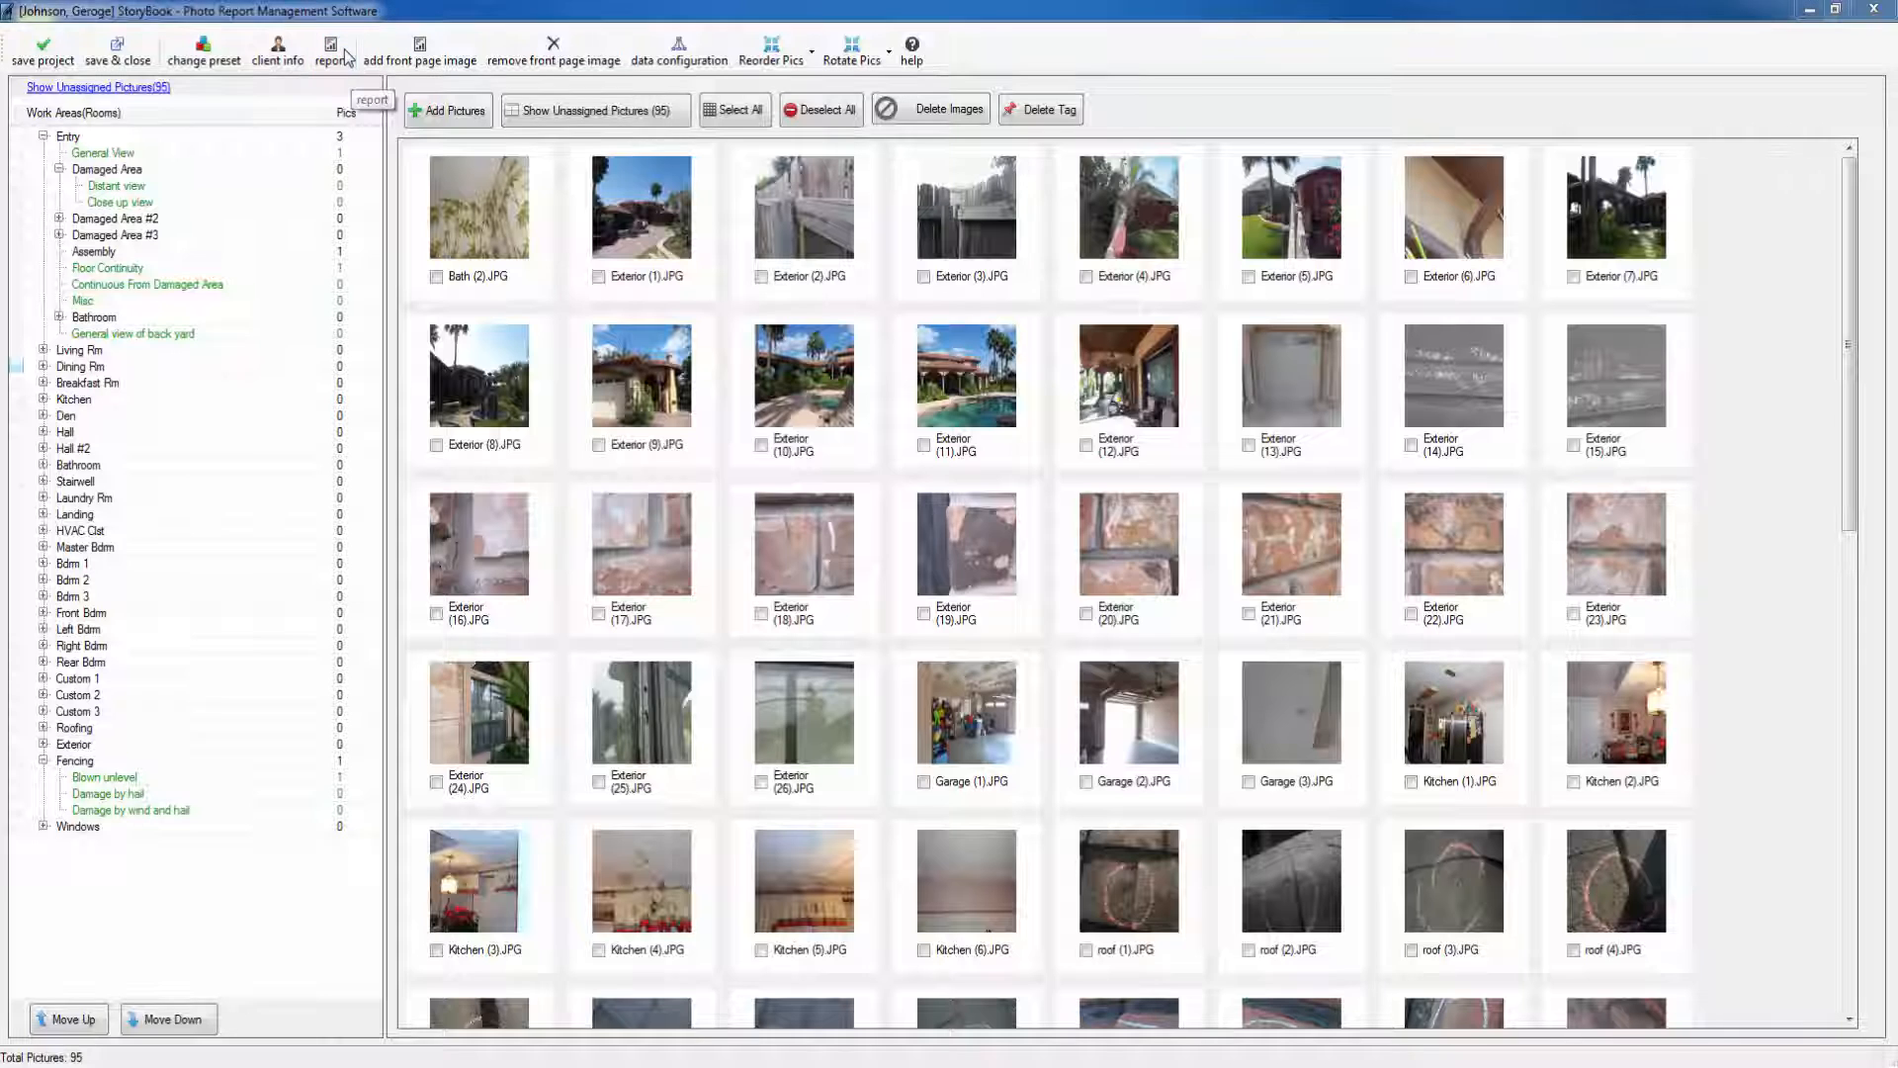
# Generate the photo report, check the description on the Fencing - Blown unlevel page, and close the report.
pyautogui.click(474, 0)
pyautogui.click(1327, 859)
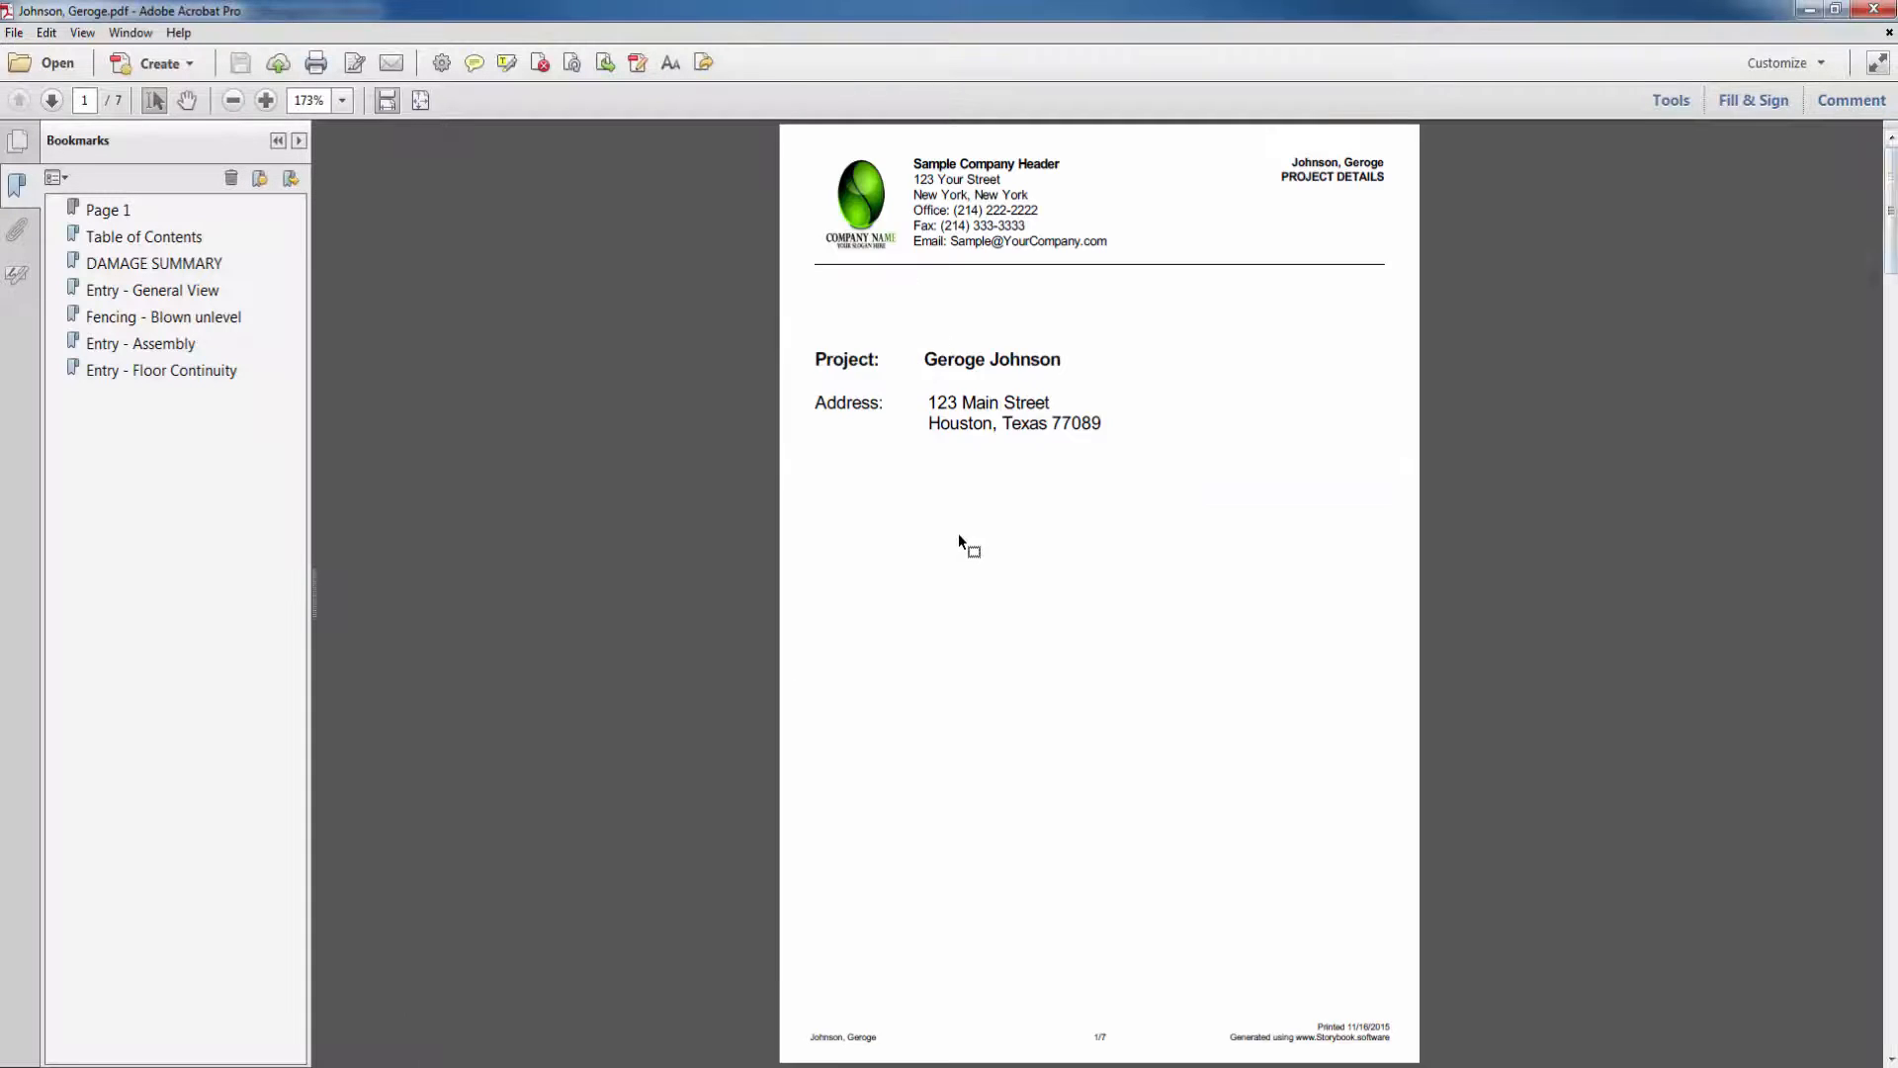
pyautogui.scroll(-15, 958, 531)
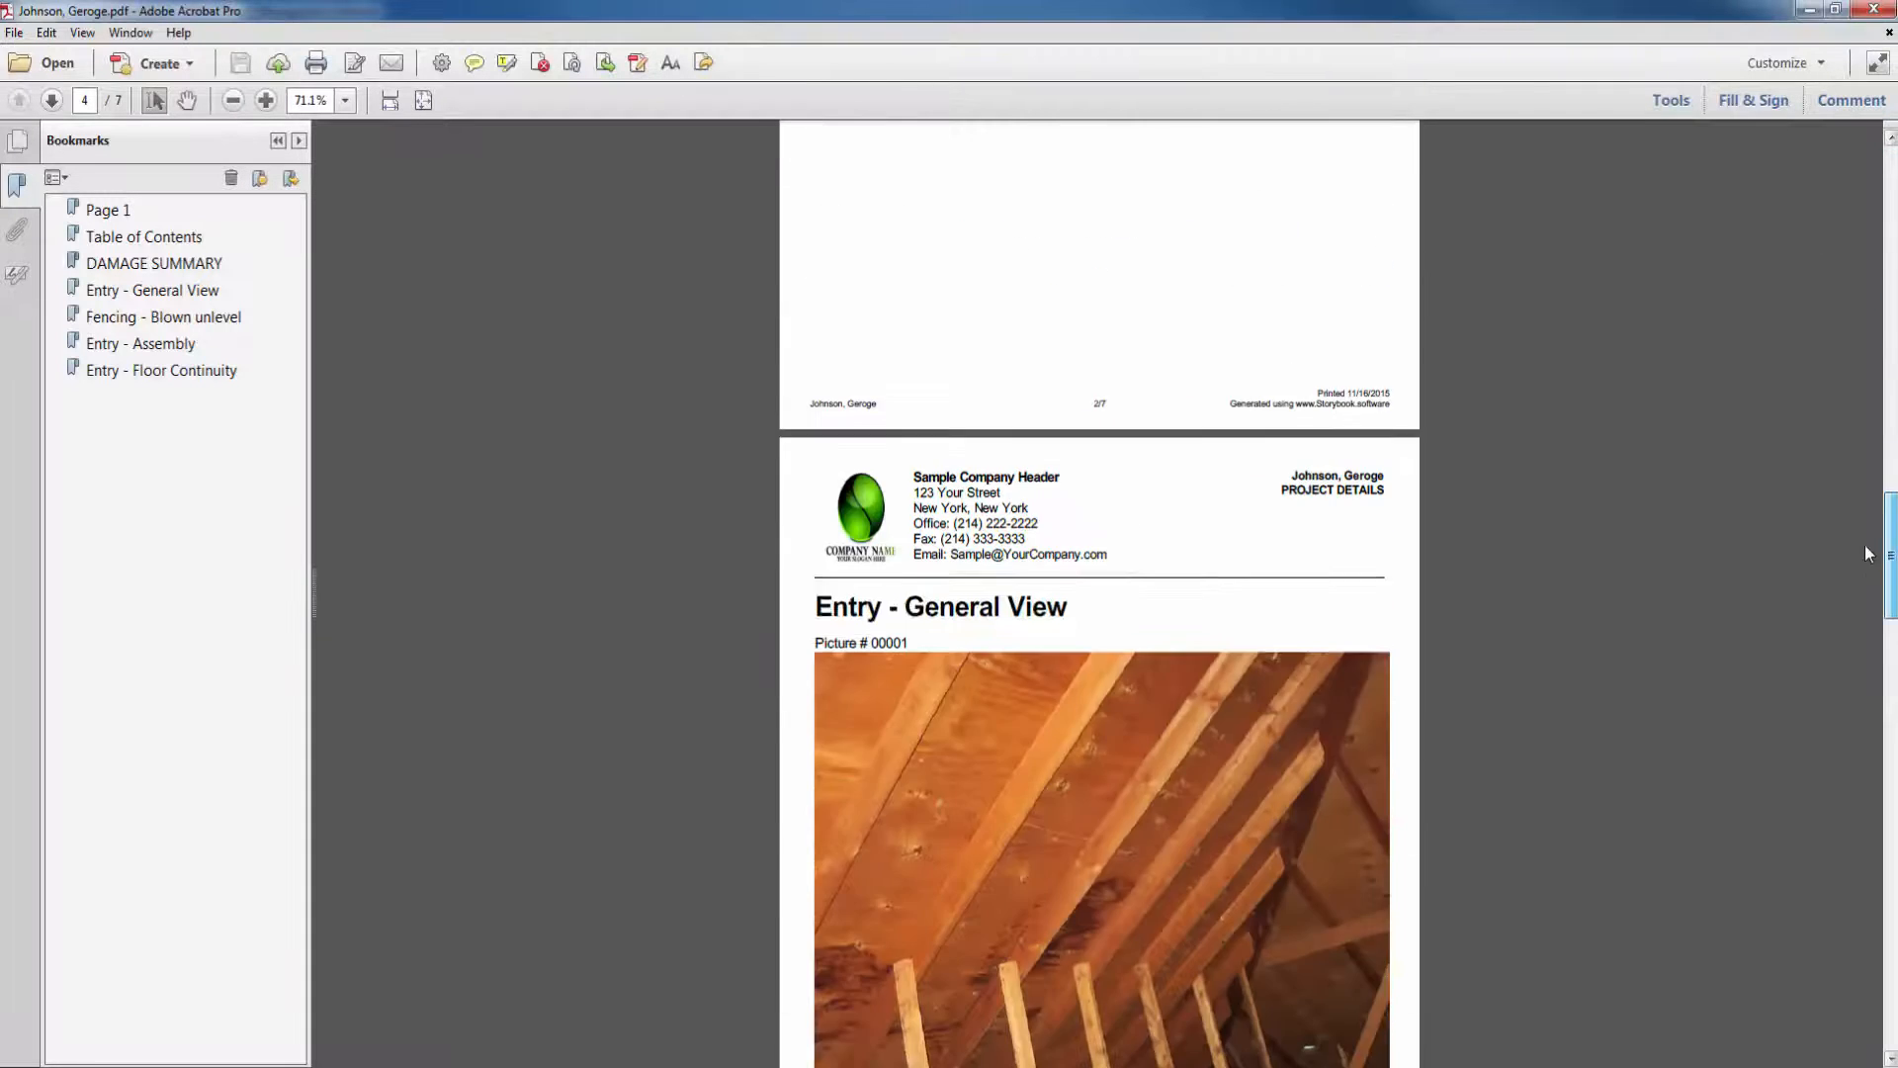
pyautogui.scroll(-3, 1865, 552)
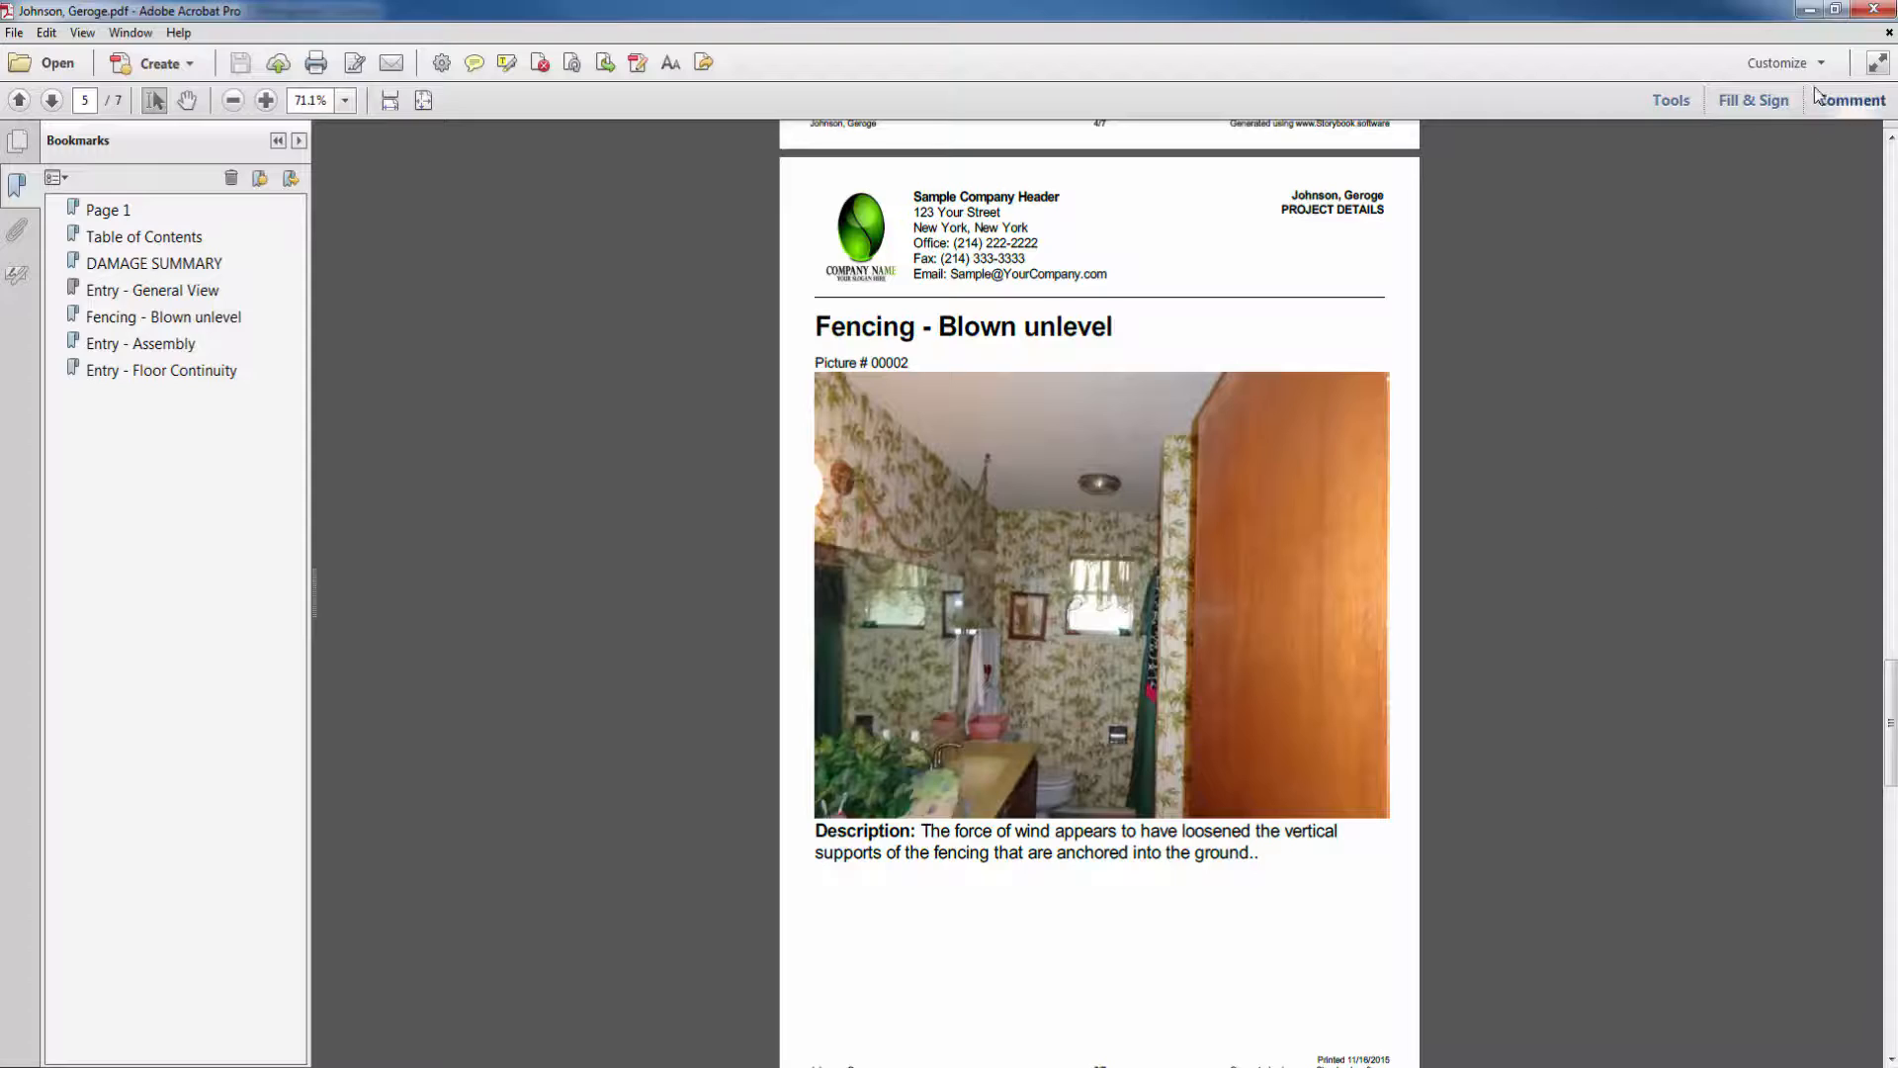
pyautogui.click(1874, 10)
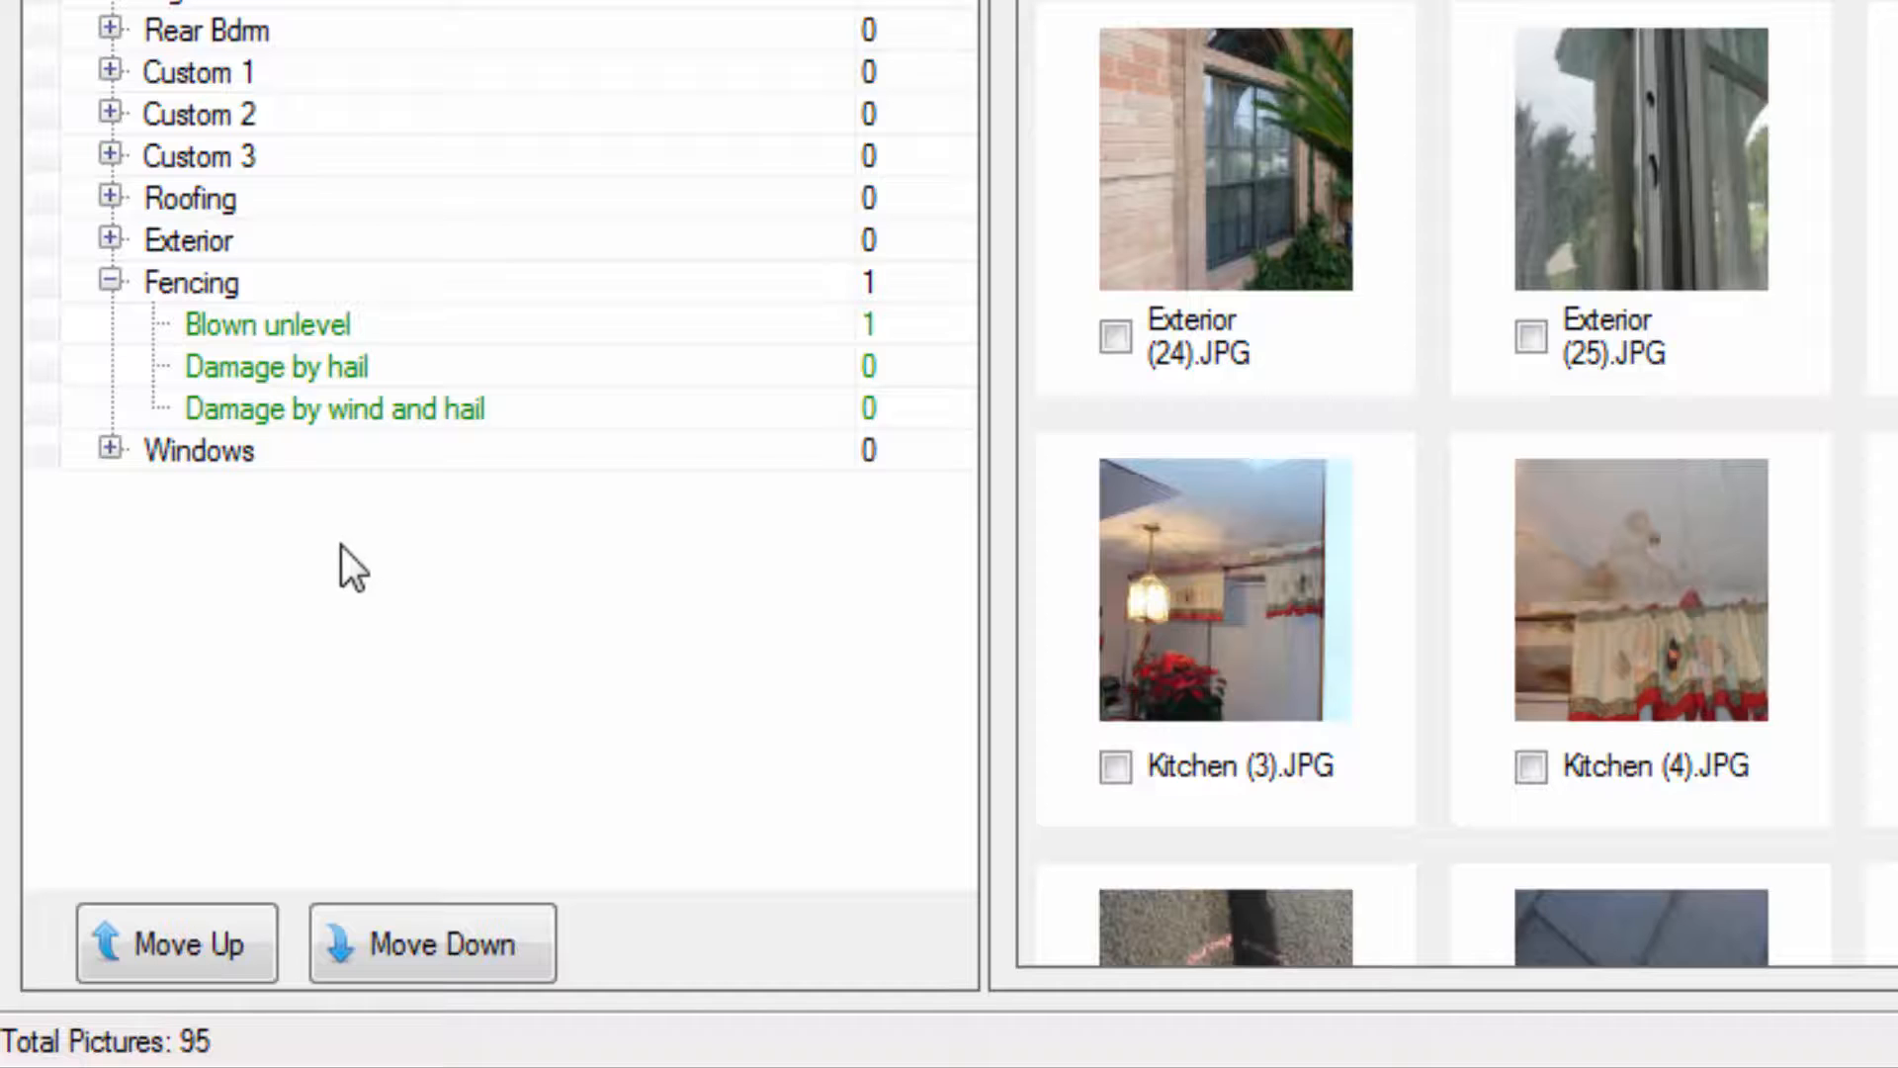
# Replace the description of the project's Blown unlevel label under Fencing with "This is a photo of damage from a car".
pyautogui.click(317, 335)
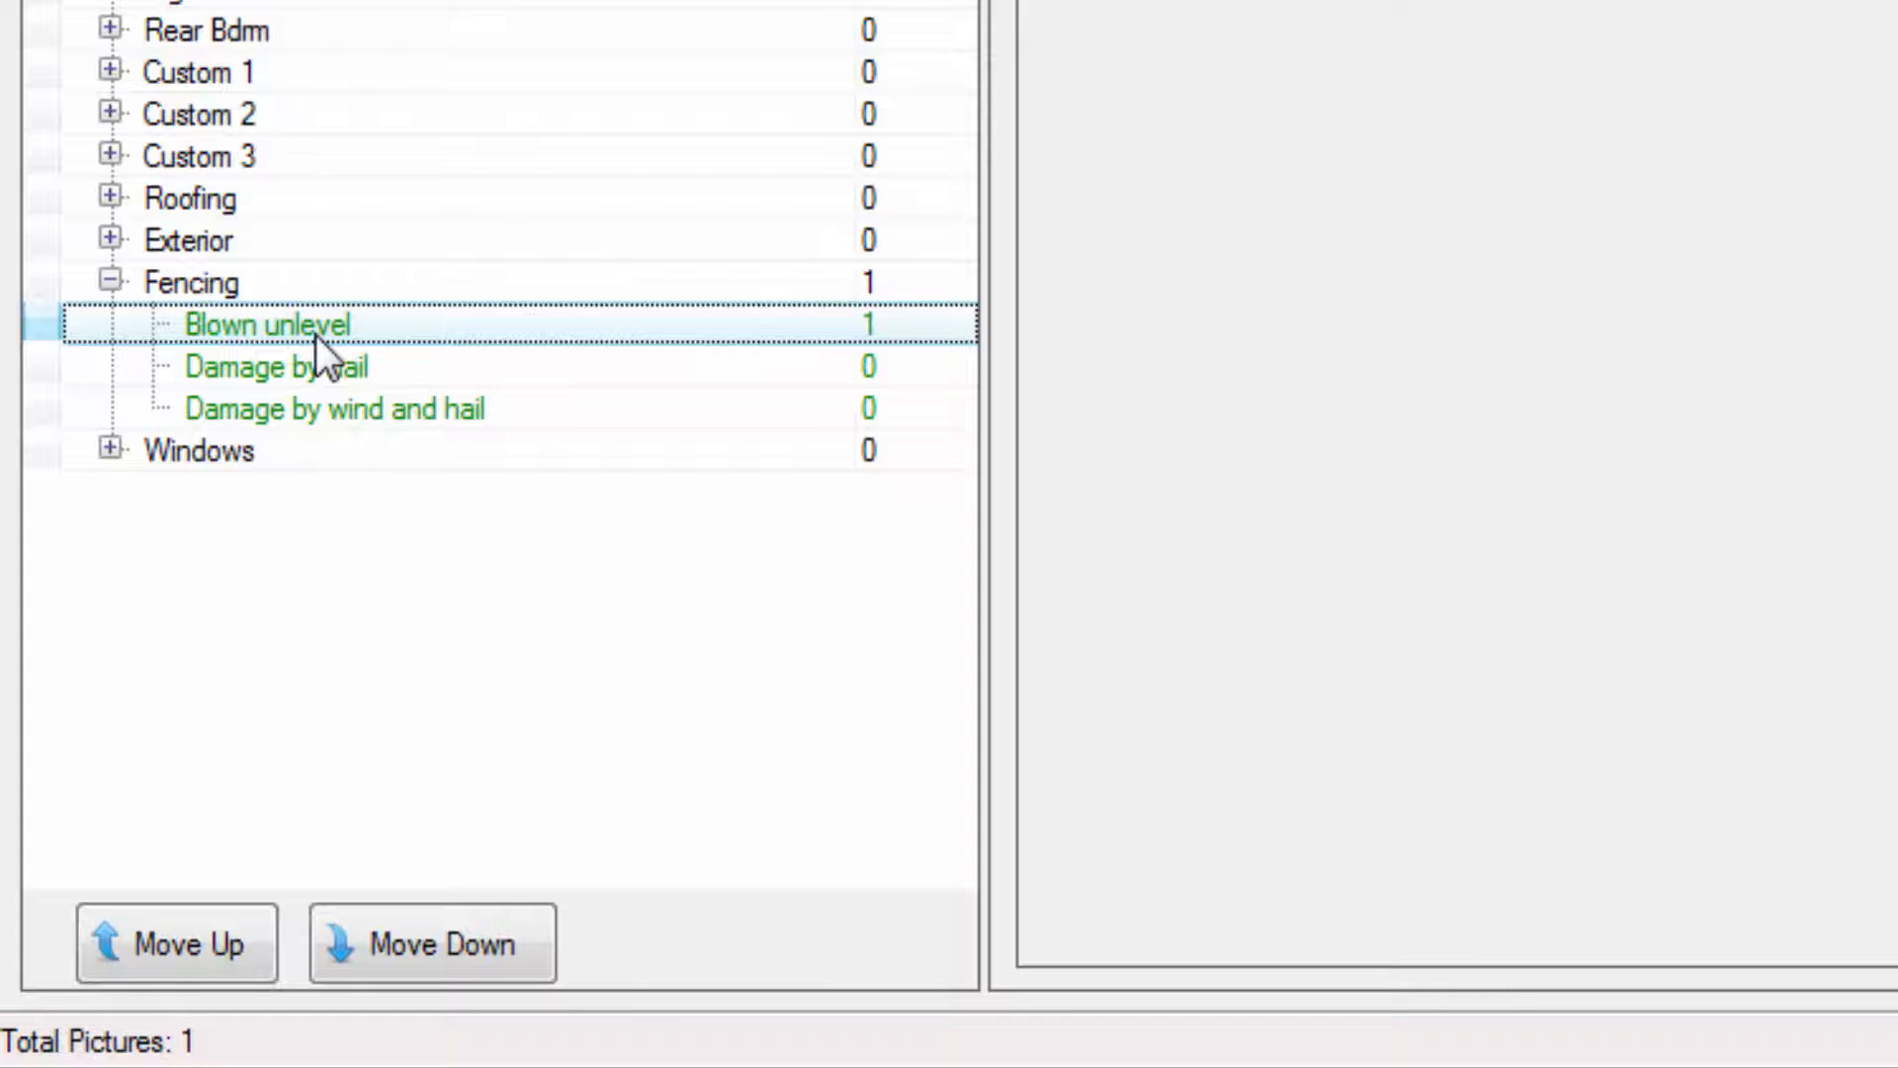
pyautogui.rightClick(317, 327)
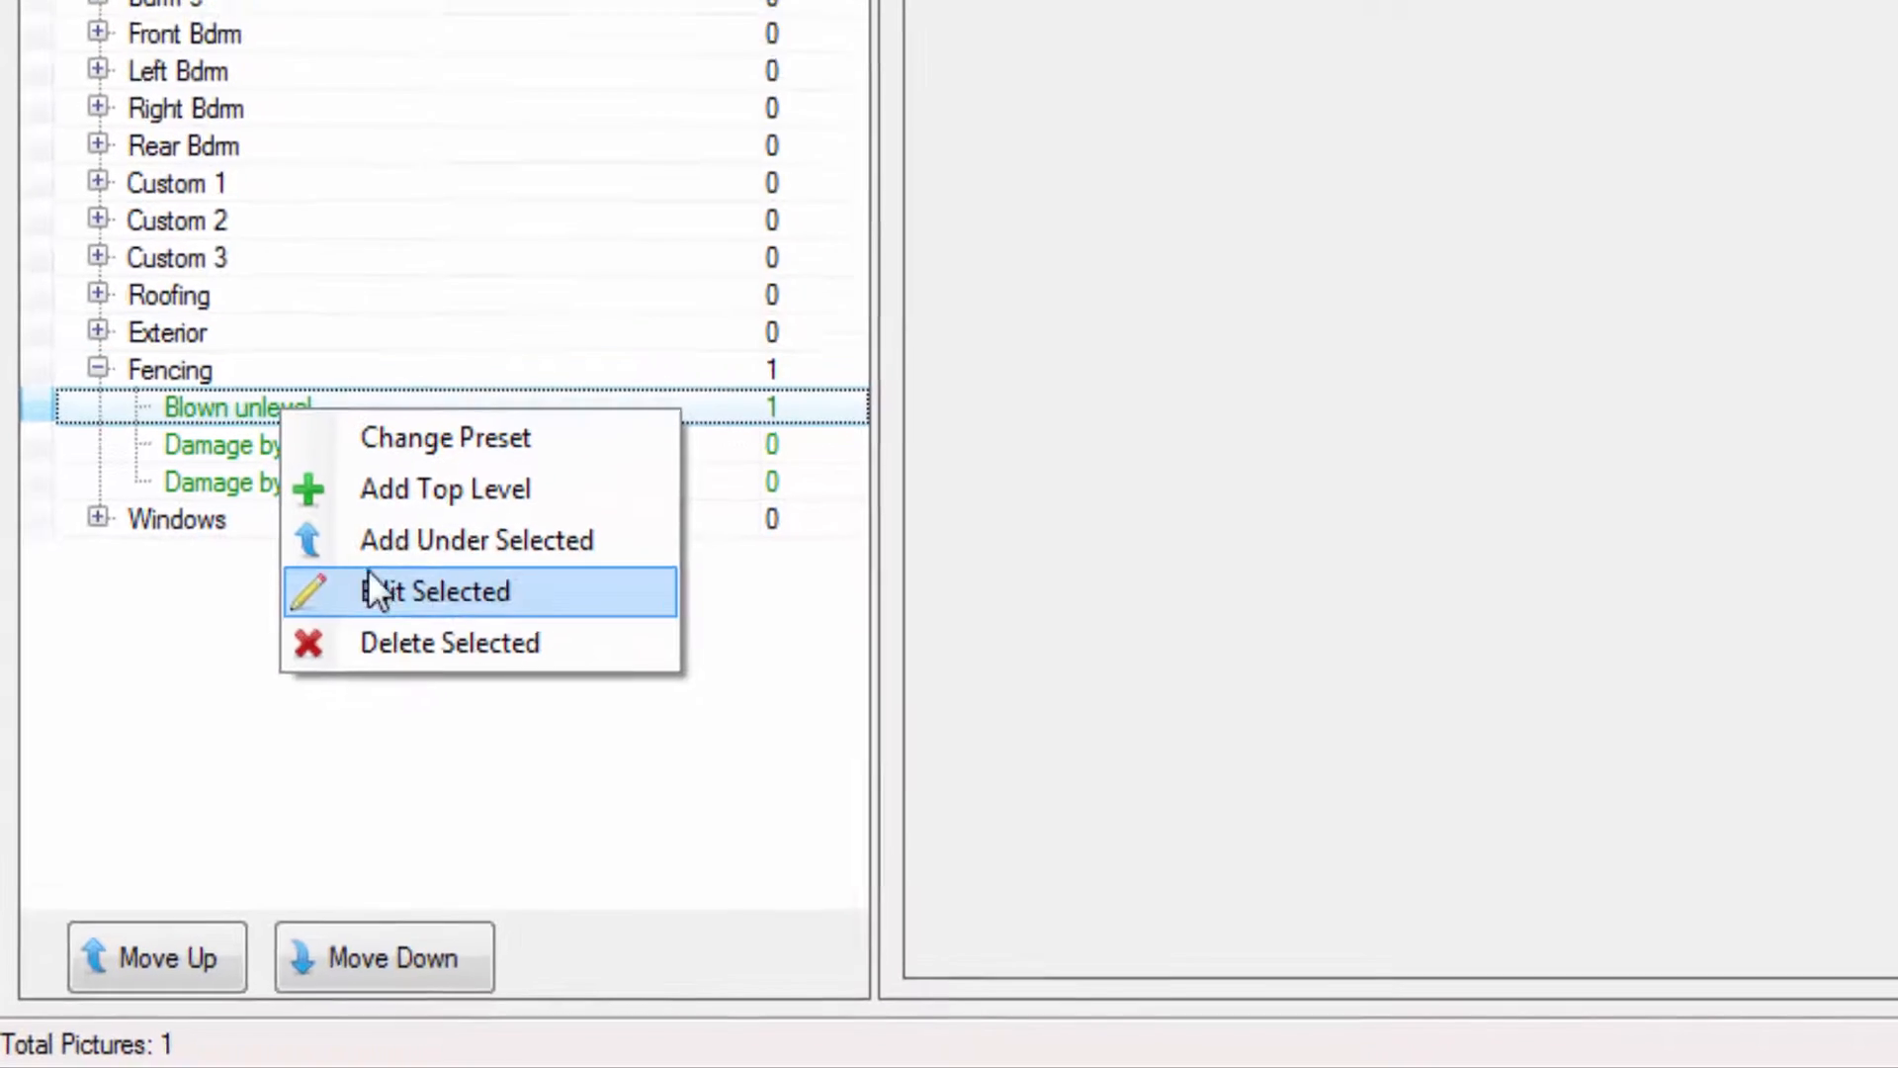
pyautogui.click(435, 531)
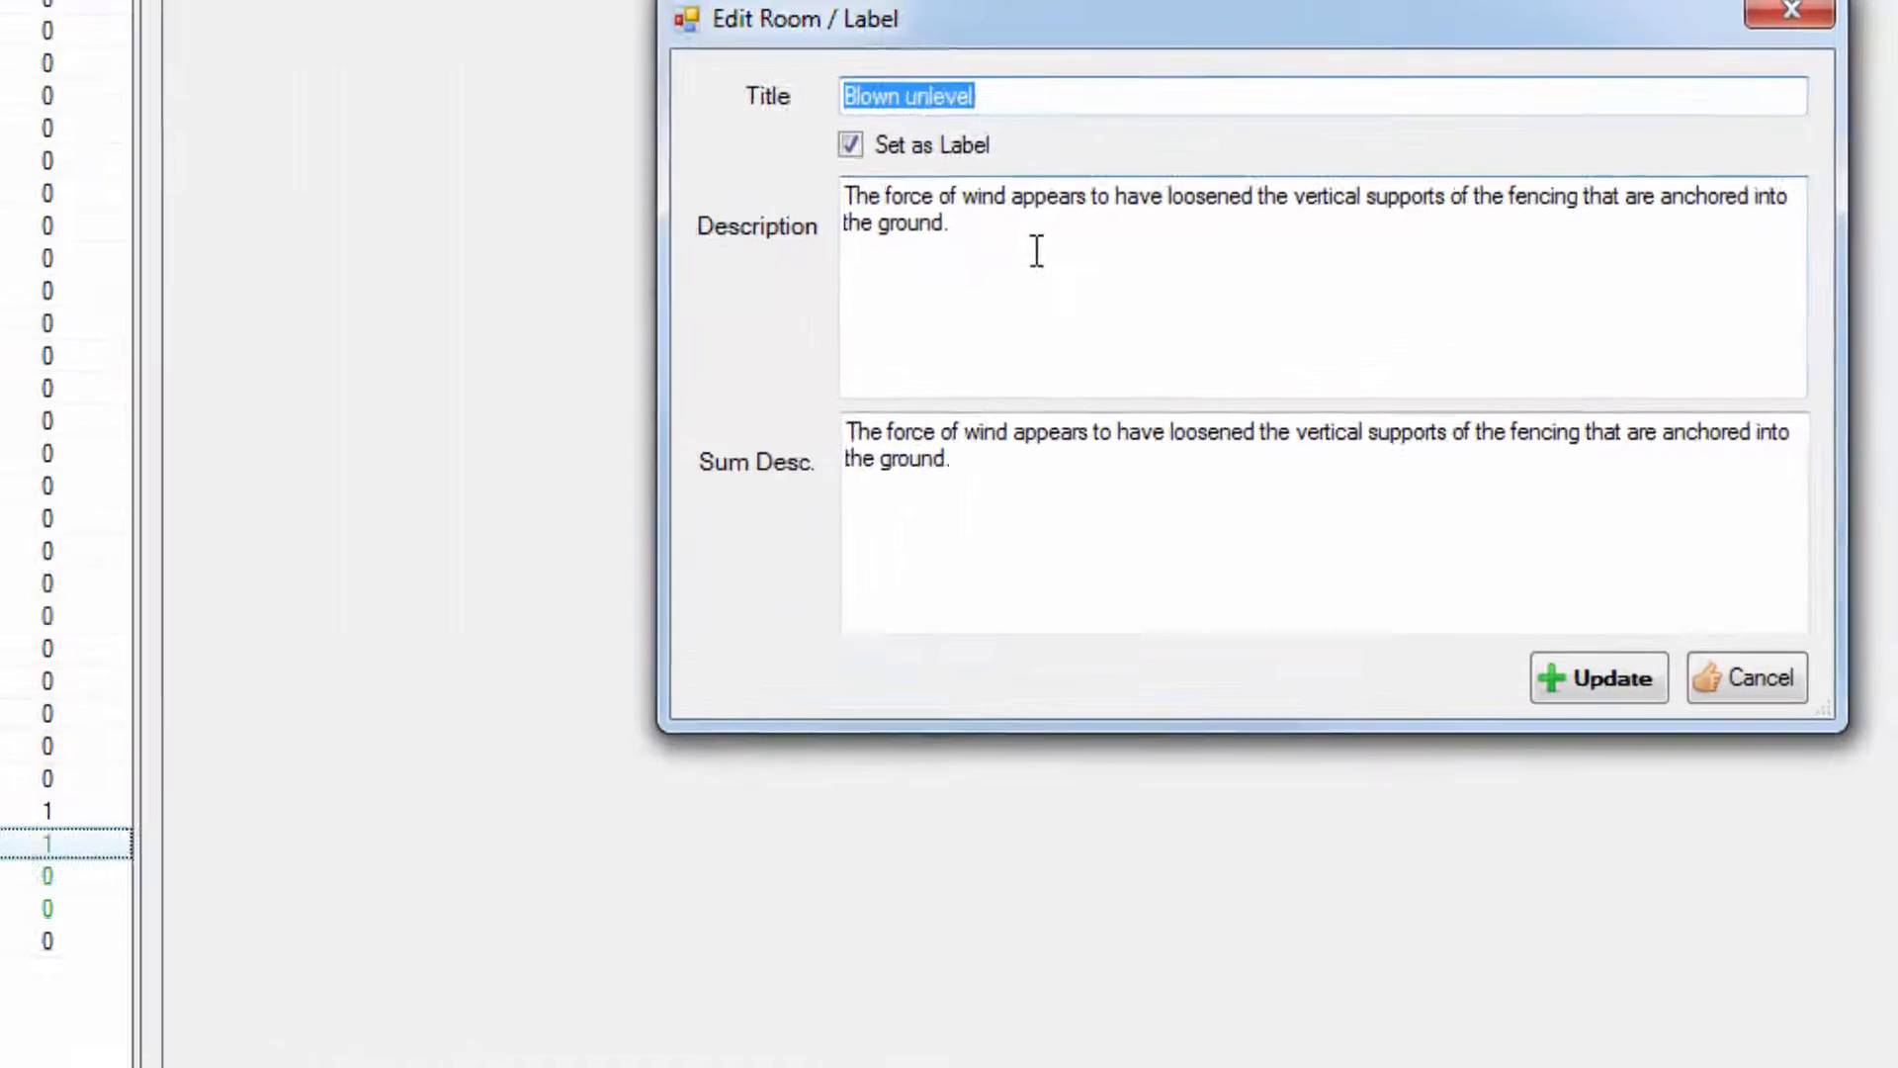
pyautogui.click(1252, 187)
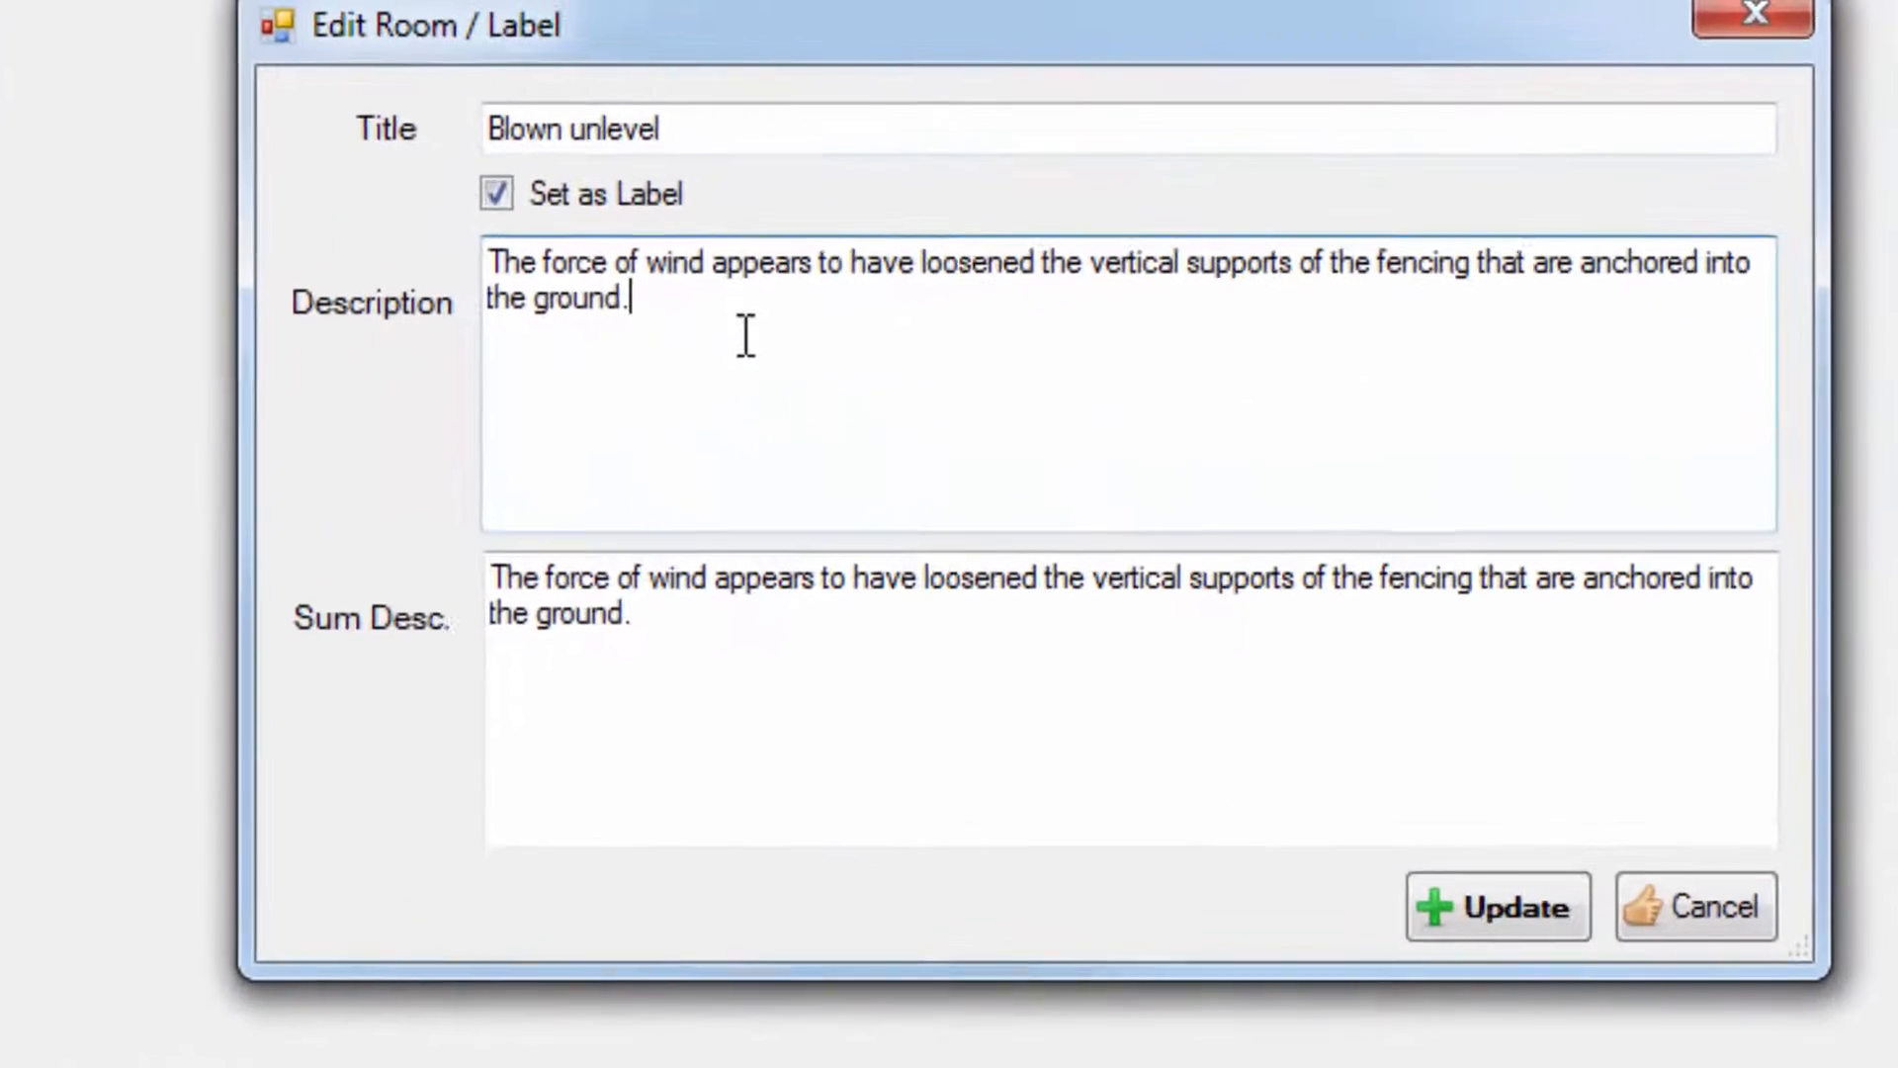
pyautogui.moveTo(1249, 189); pyautogui.dragTo(1001, 157)
pyautogui.moveTo(195, 296); pyautogui.dragTo(161, 262)
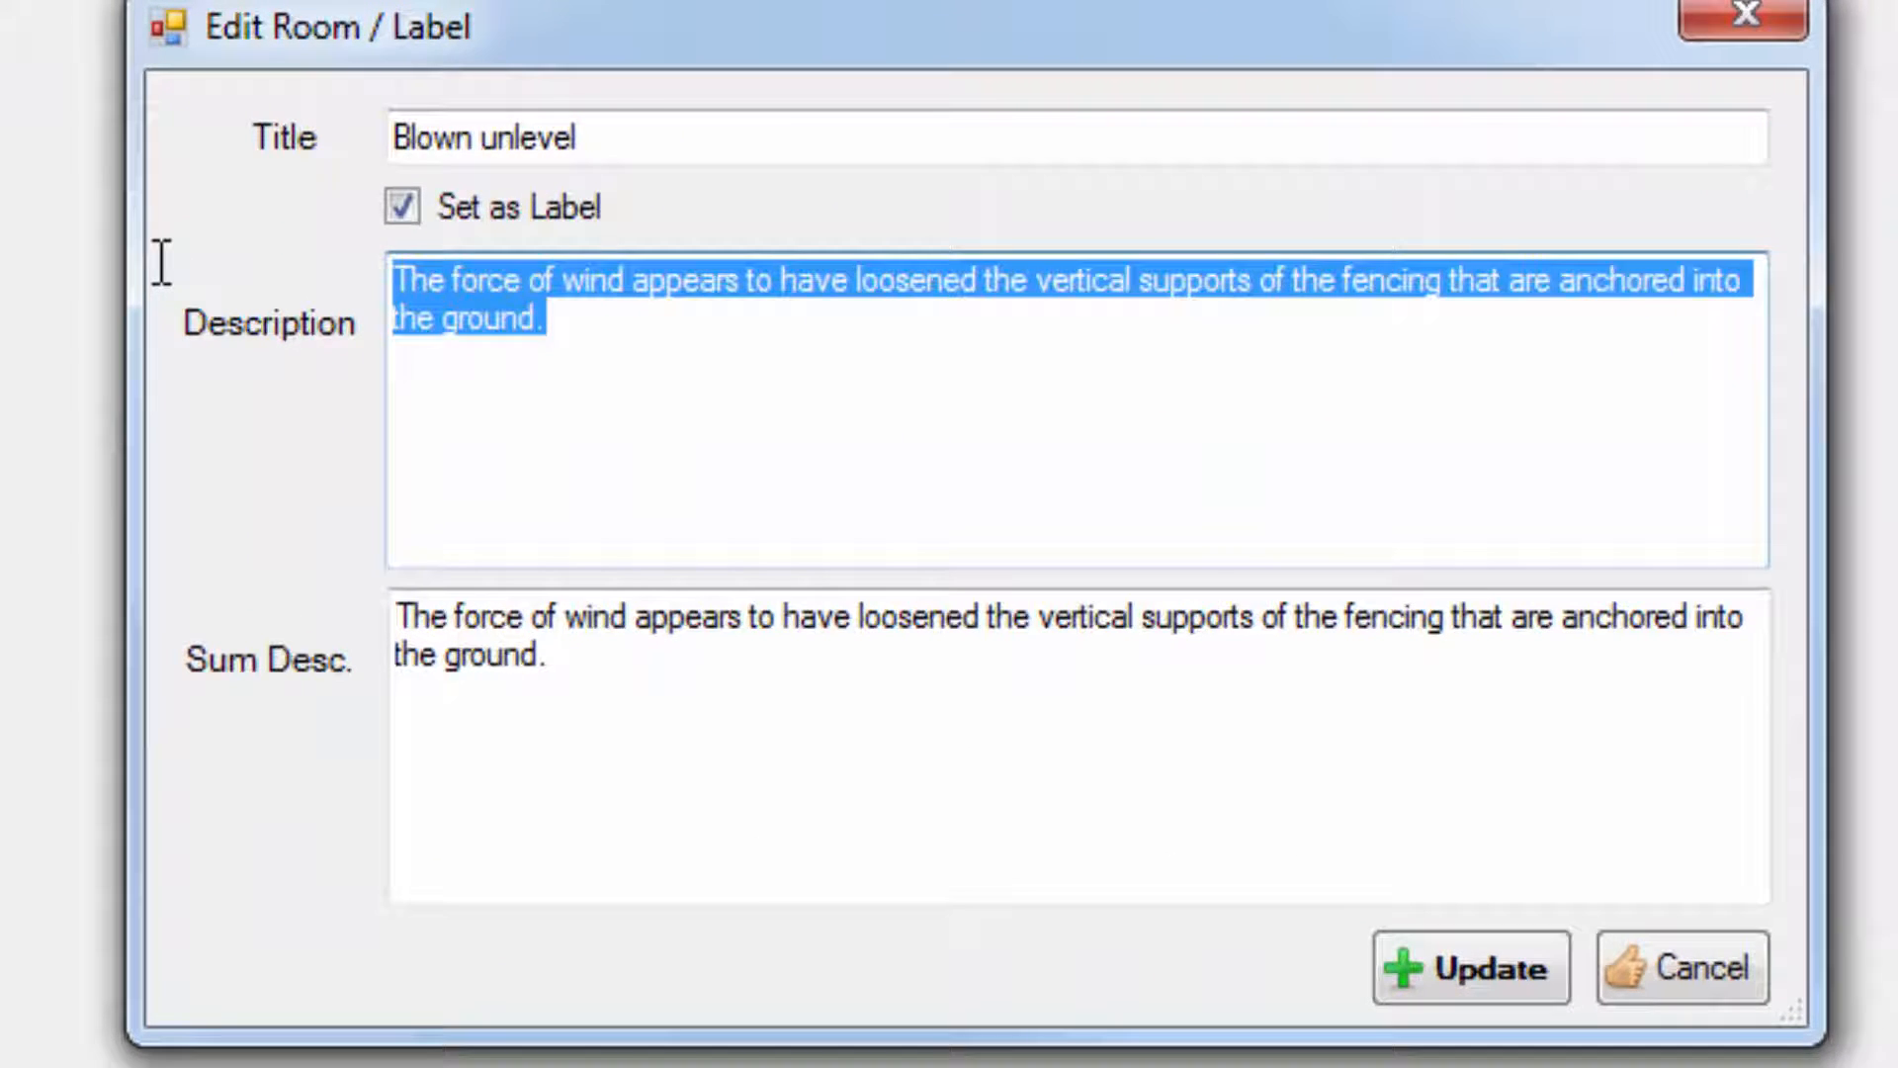
pyautogui.write('Thi')
pyautogui.write('s is a photo of damage from a car')
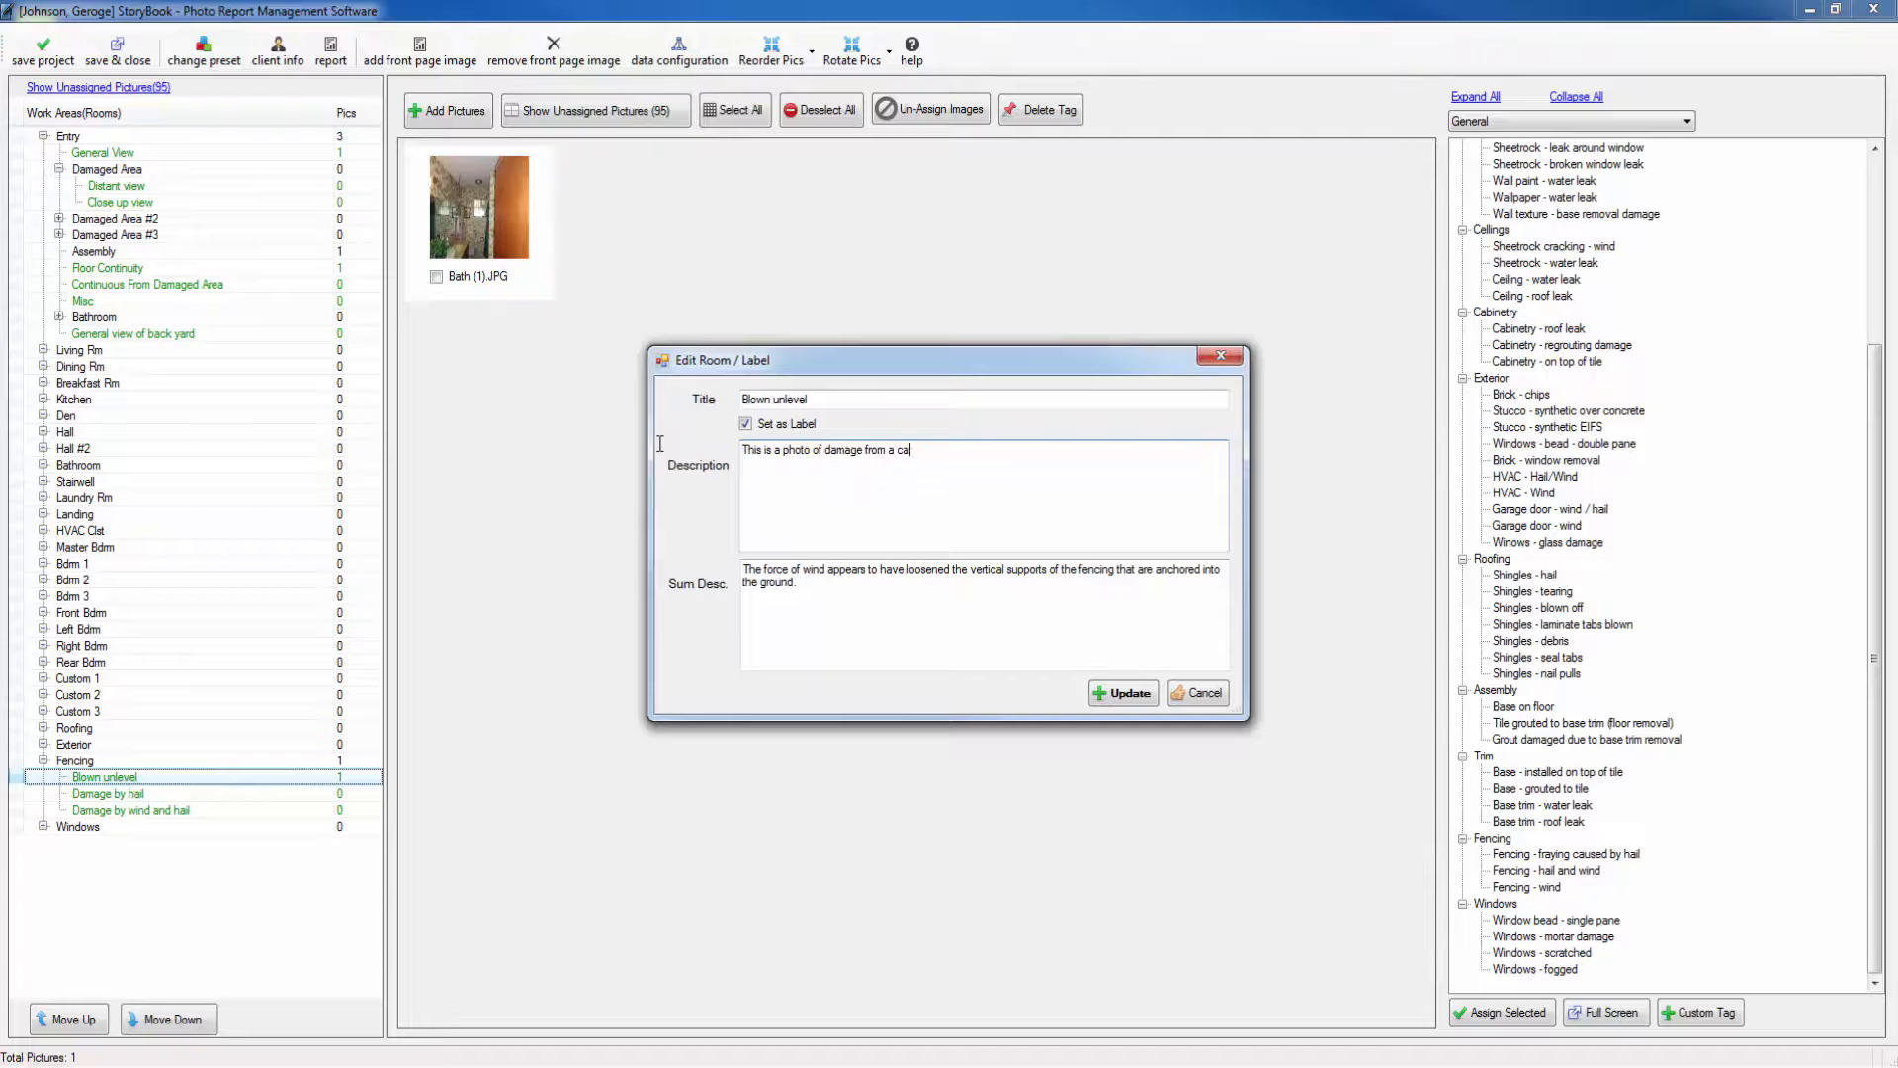
# Change the ending of the label's summary description to "the ground 2" and save the label.
pyautogui.press('Tab')
pyautogui.click(825, 602)
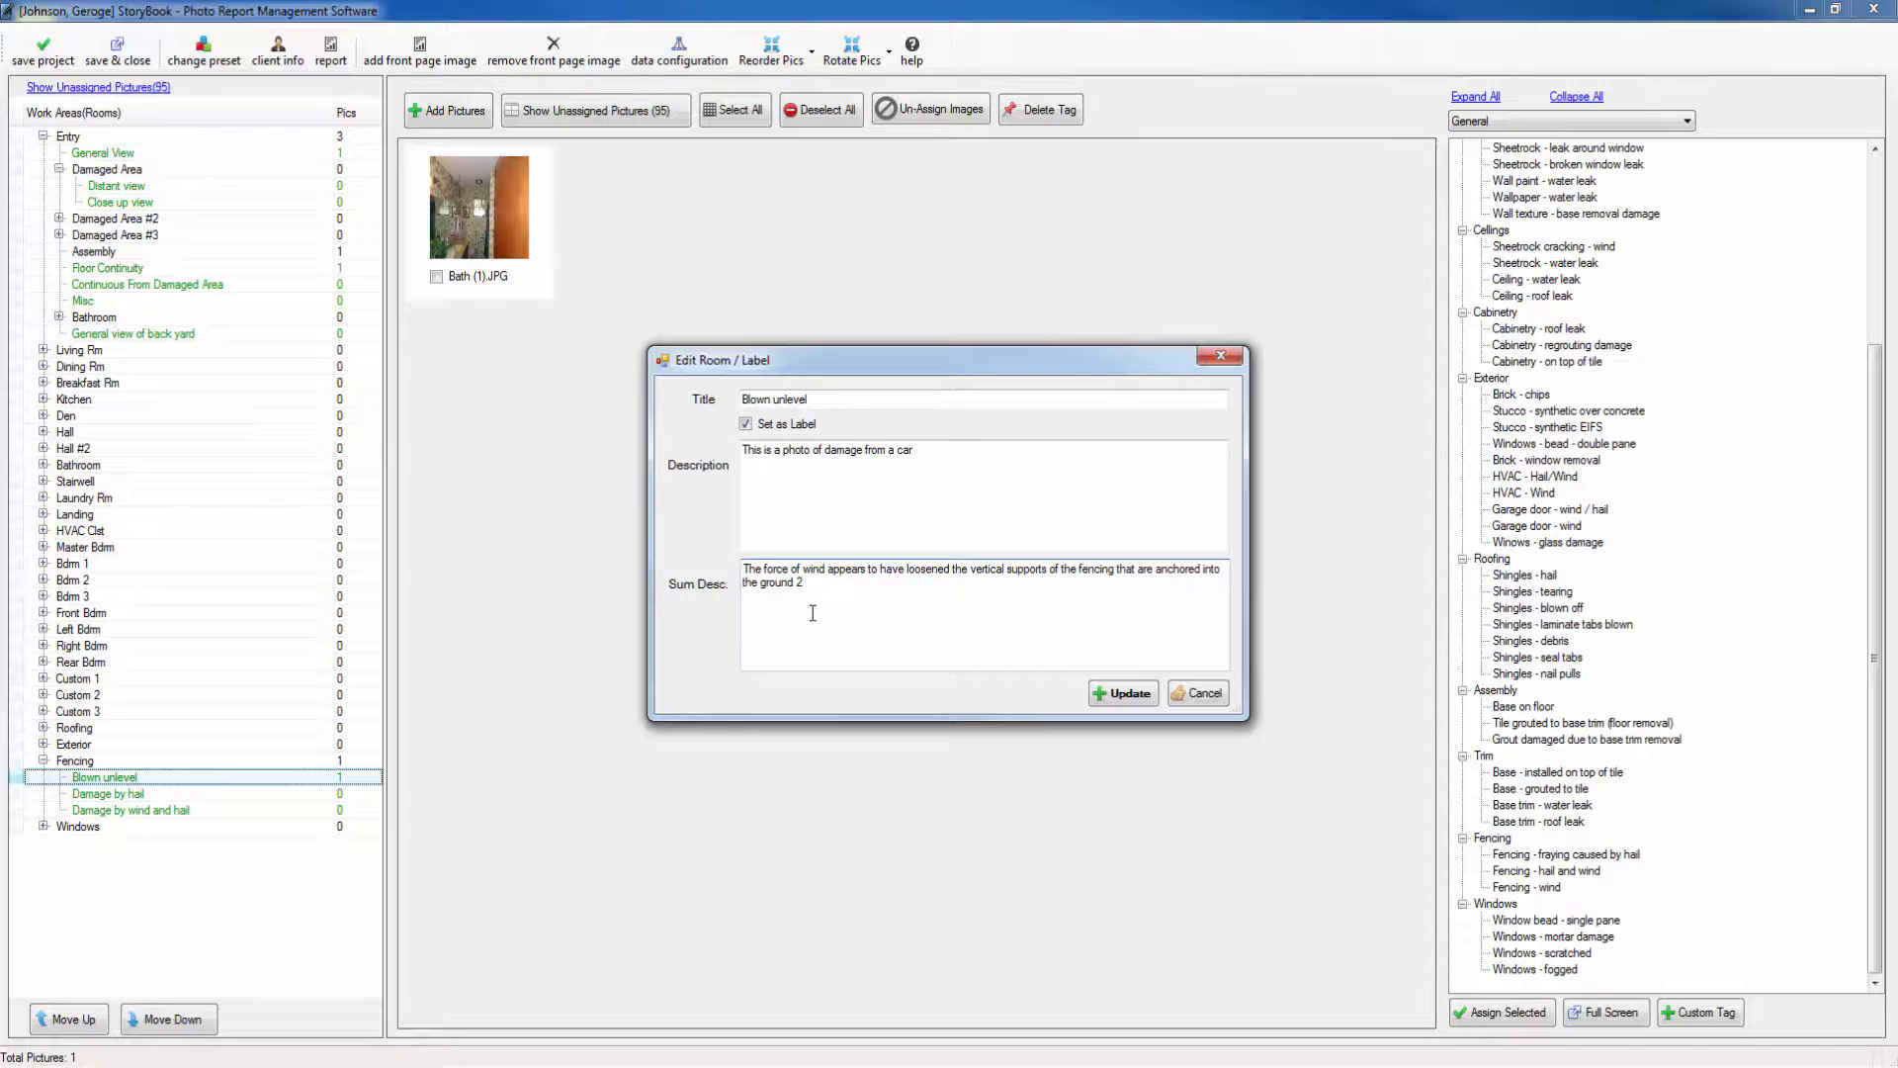
pyautogui.click(1102, 692)
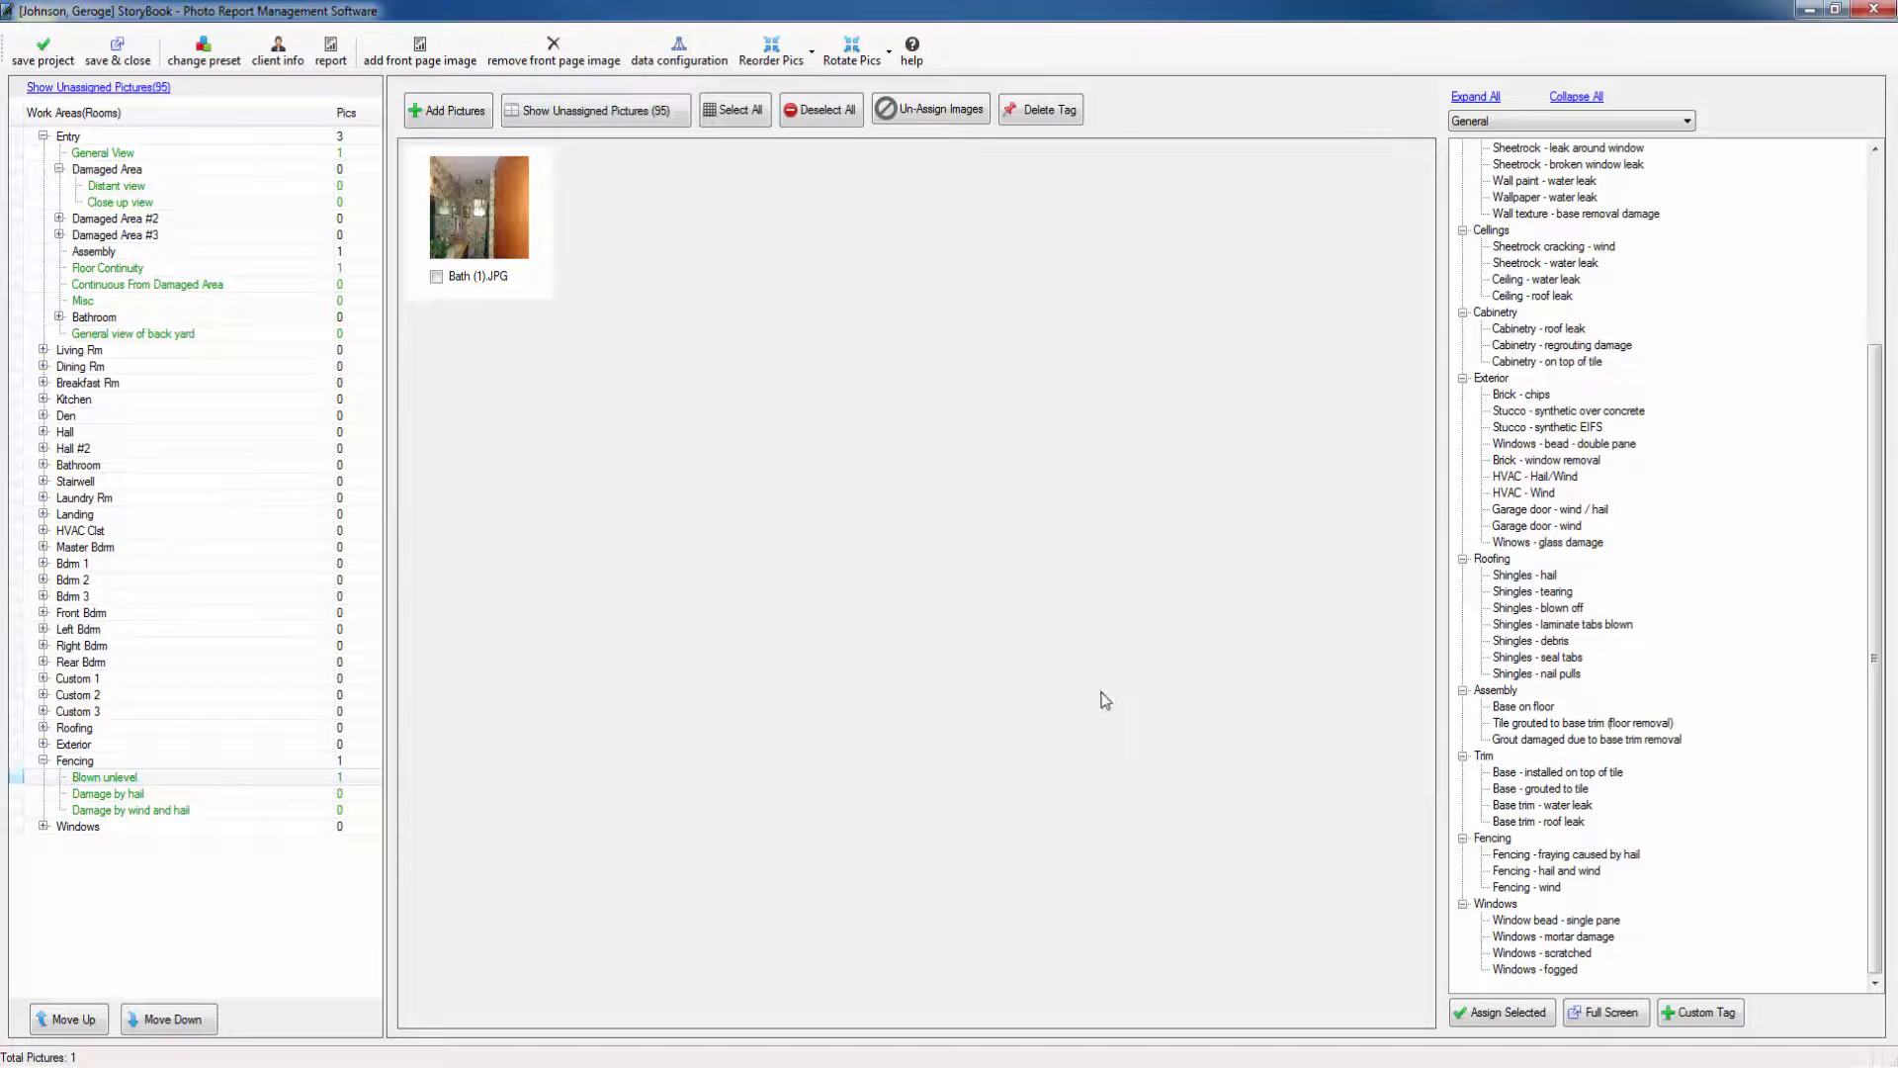
# Regenerate the photo report and check the Blown unlevel picture's description and the earlier report pages.
pyautogui.click(331, 50)
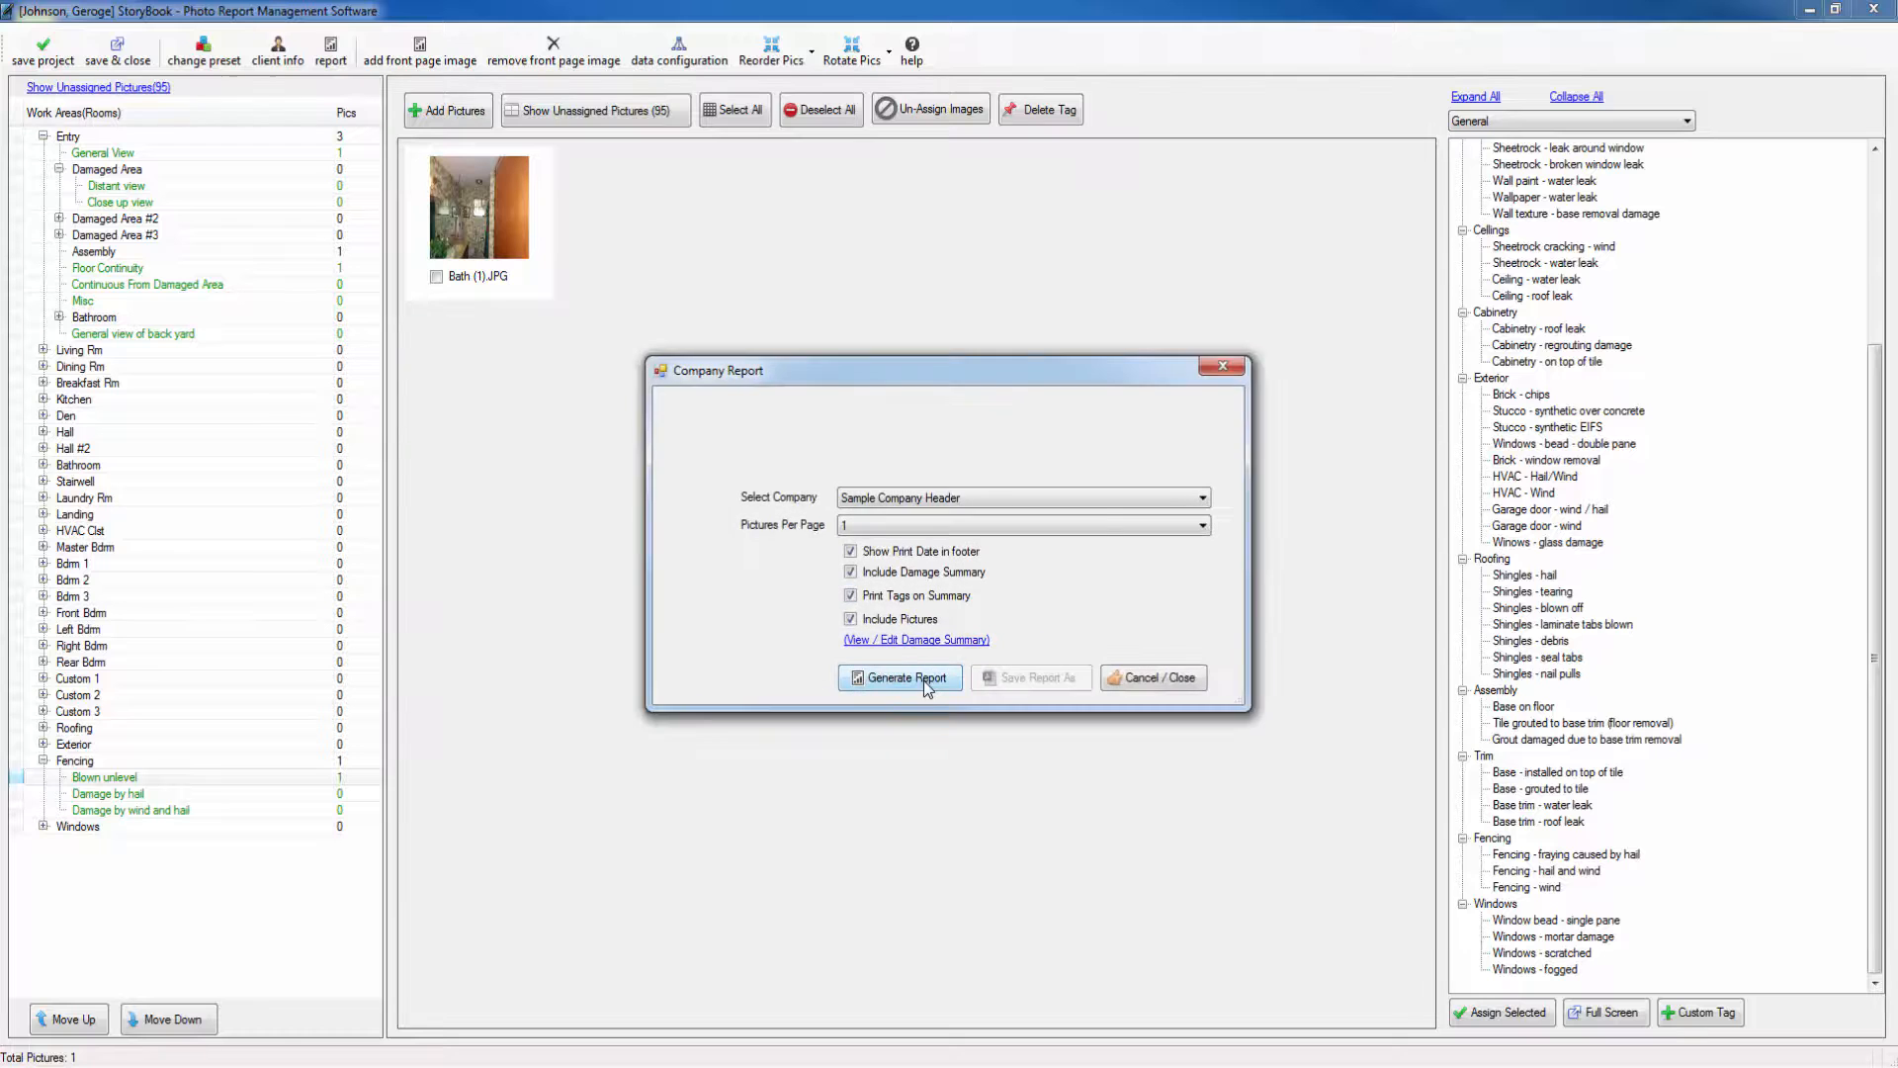
pyautogui.click(925, 682)
pyautogui.scroll(-3, 1339, 469)
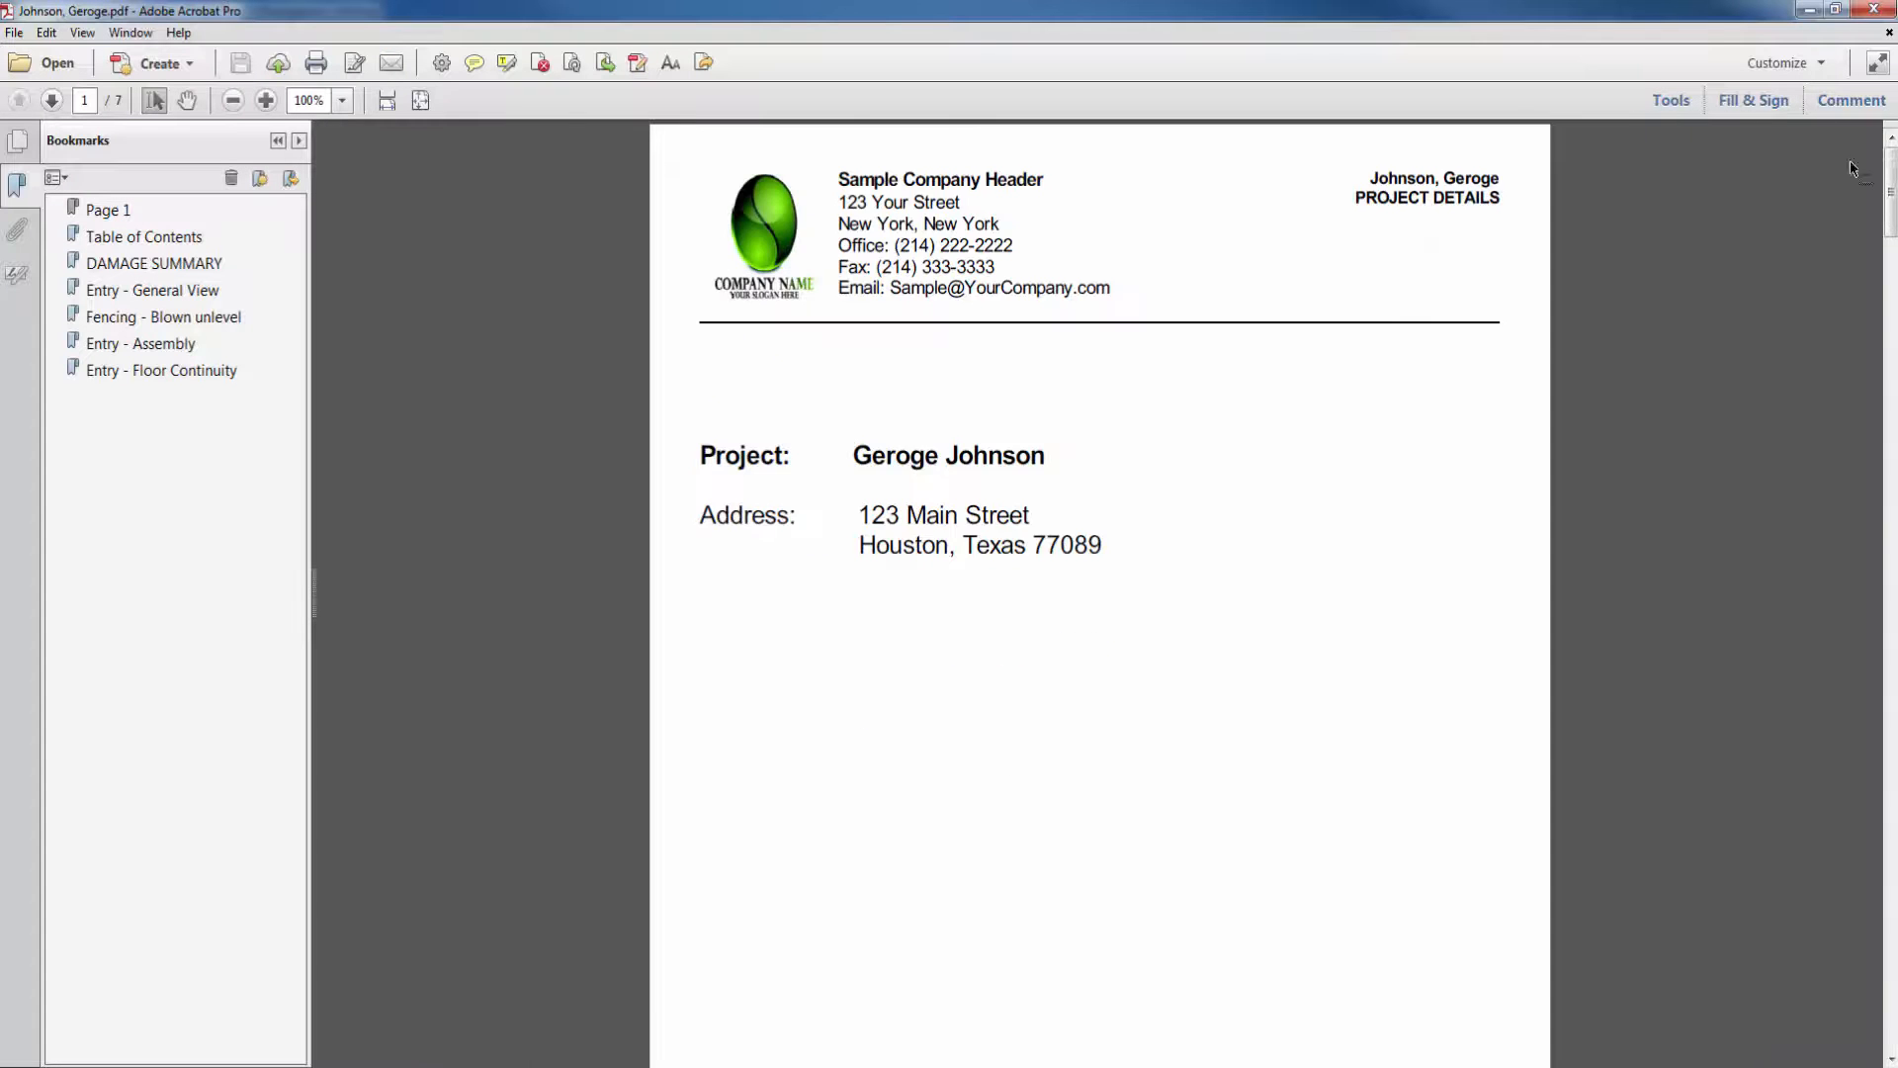
pyautogui.moveTo(1890, 204); pyautogui.dragTo(1837, 712)
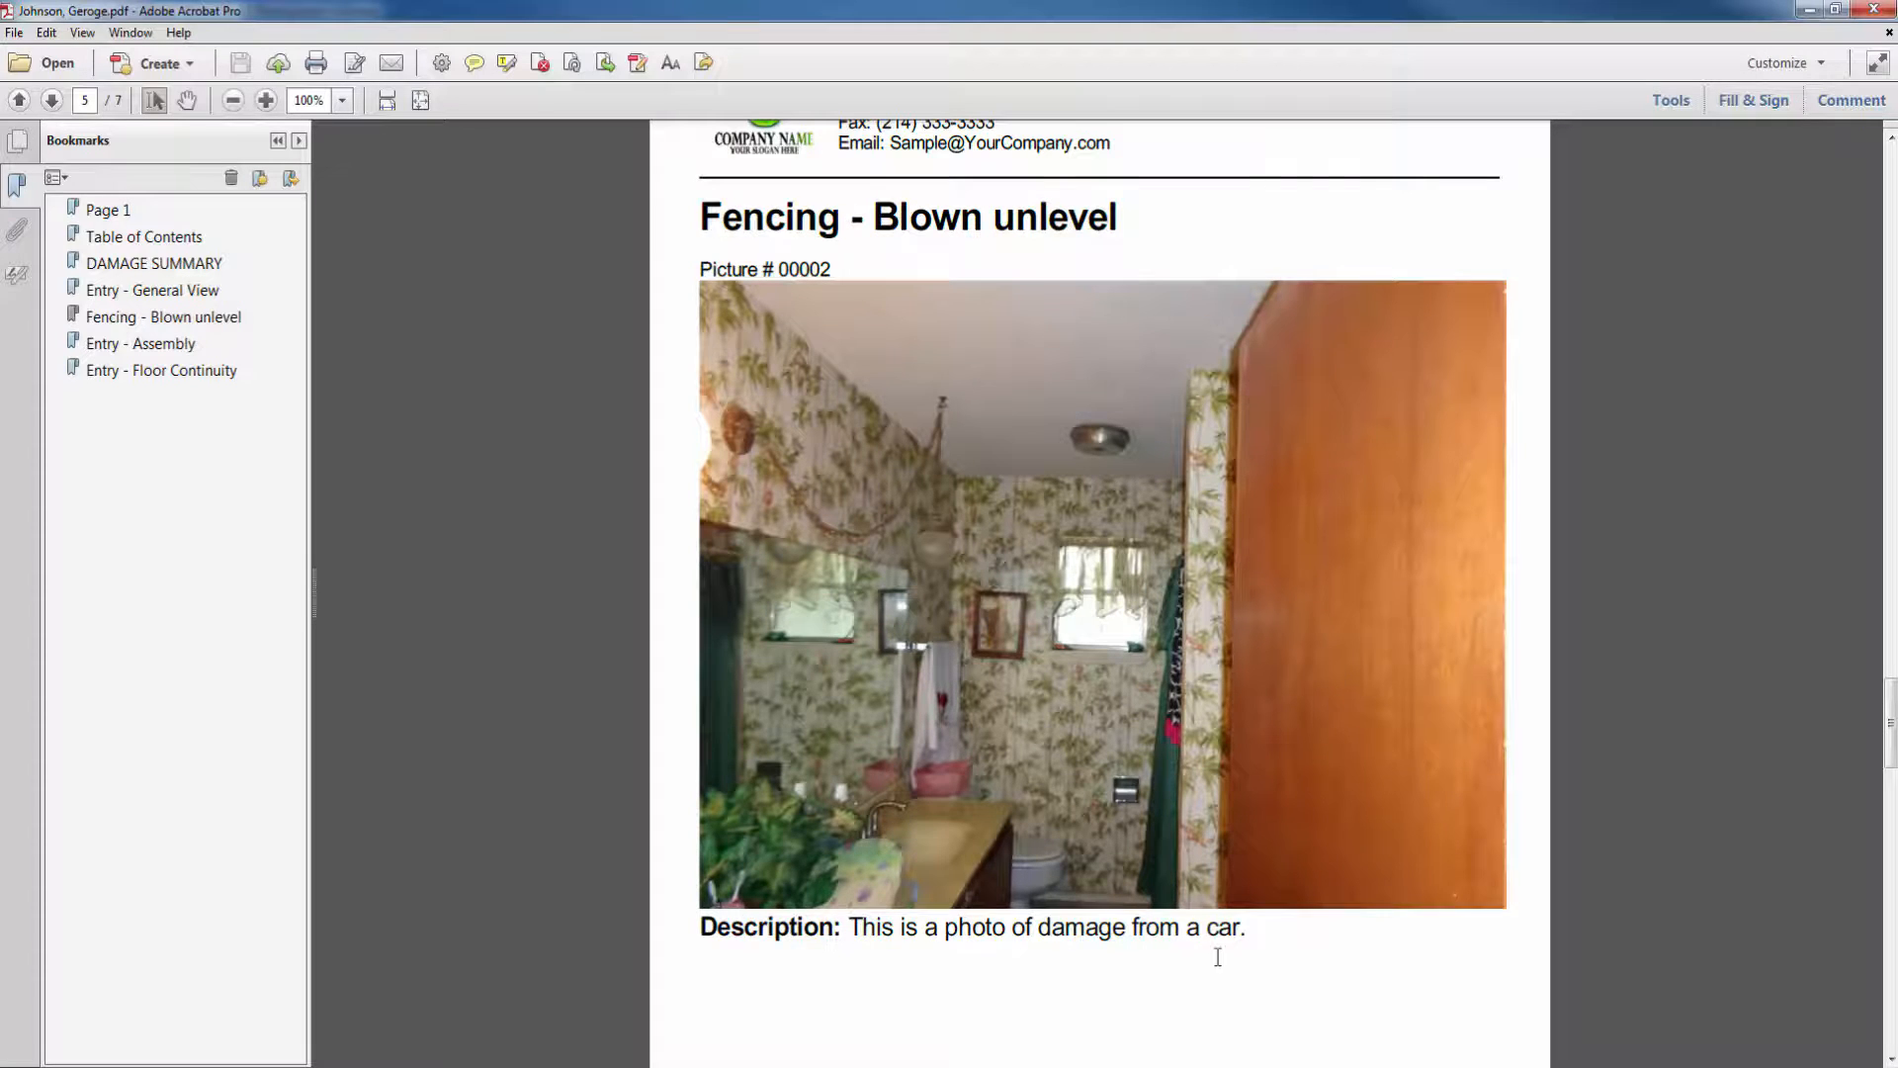
pyautogui.scroll(1, 1829, 749)
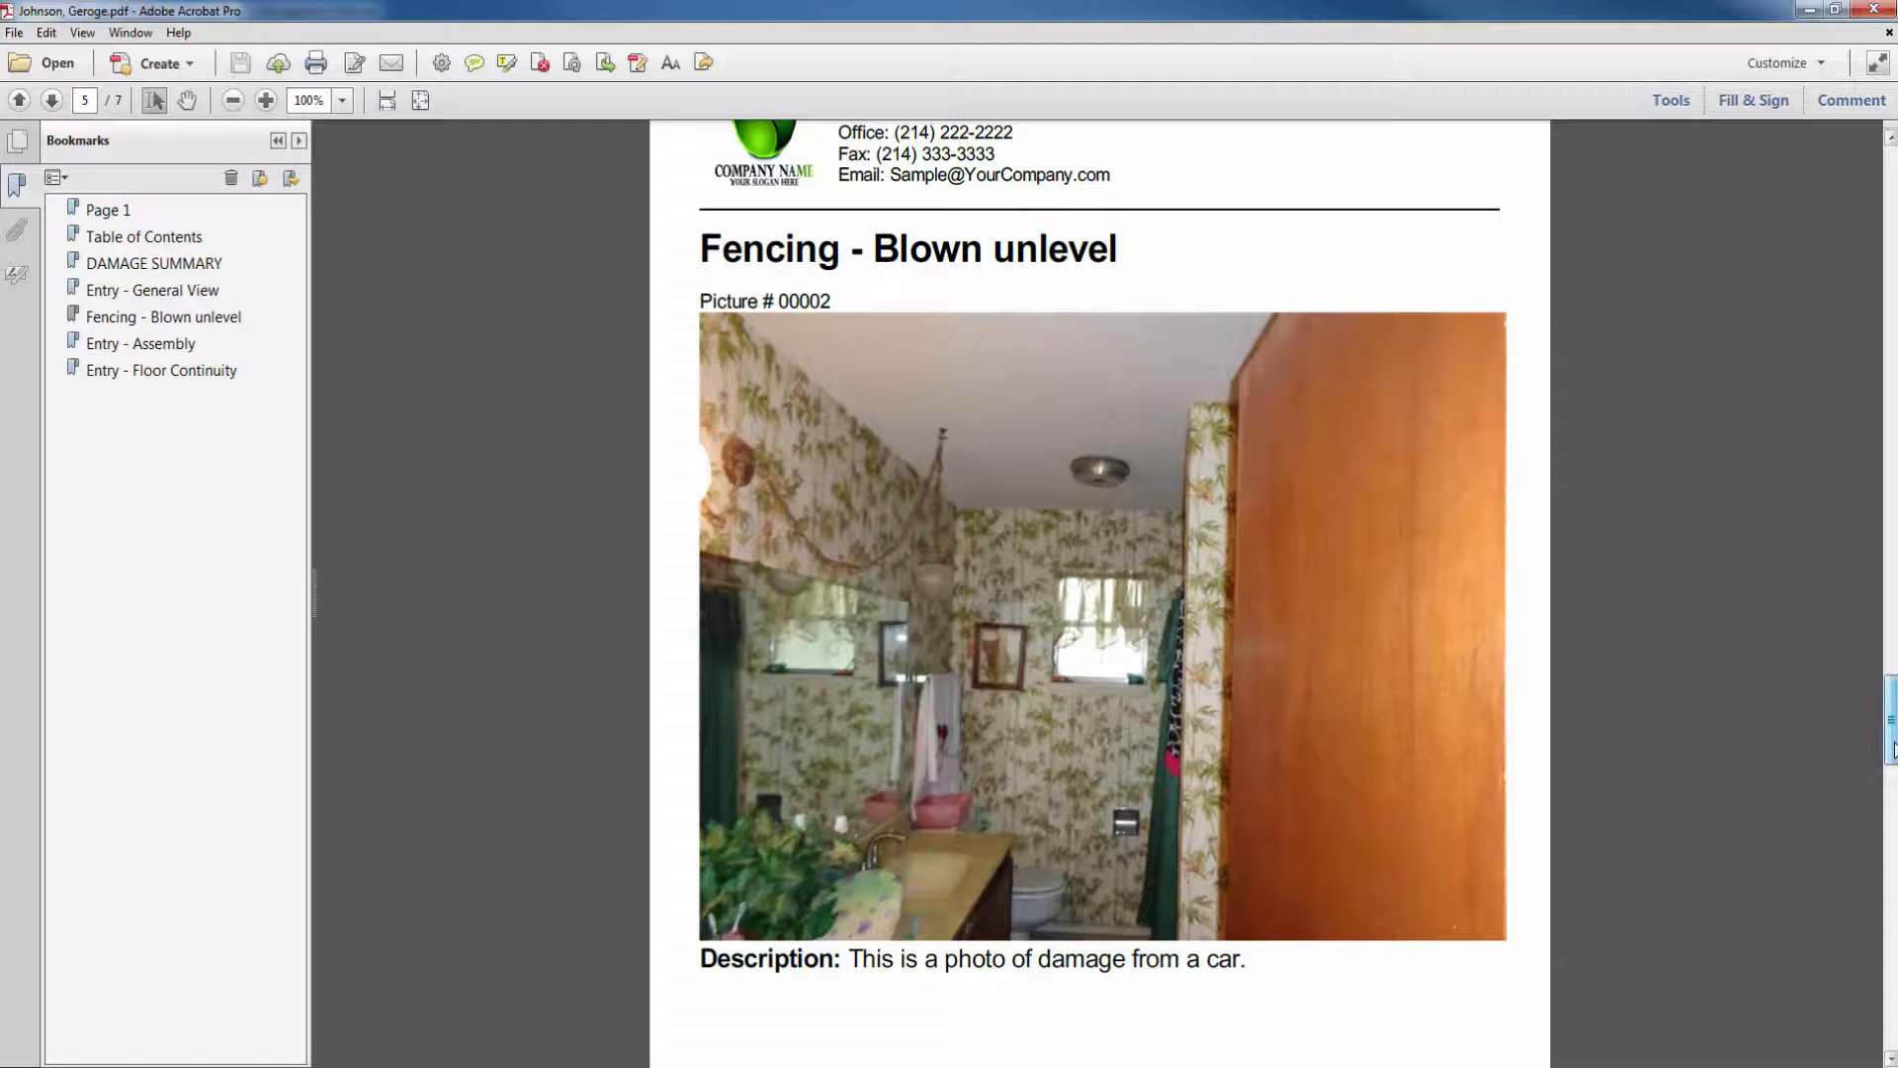
pyautogui.moveTo(1896, 750); pyautogui.dragTo(1894, 427)
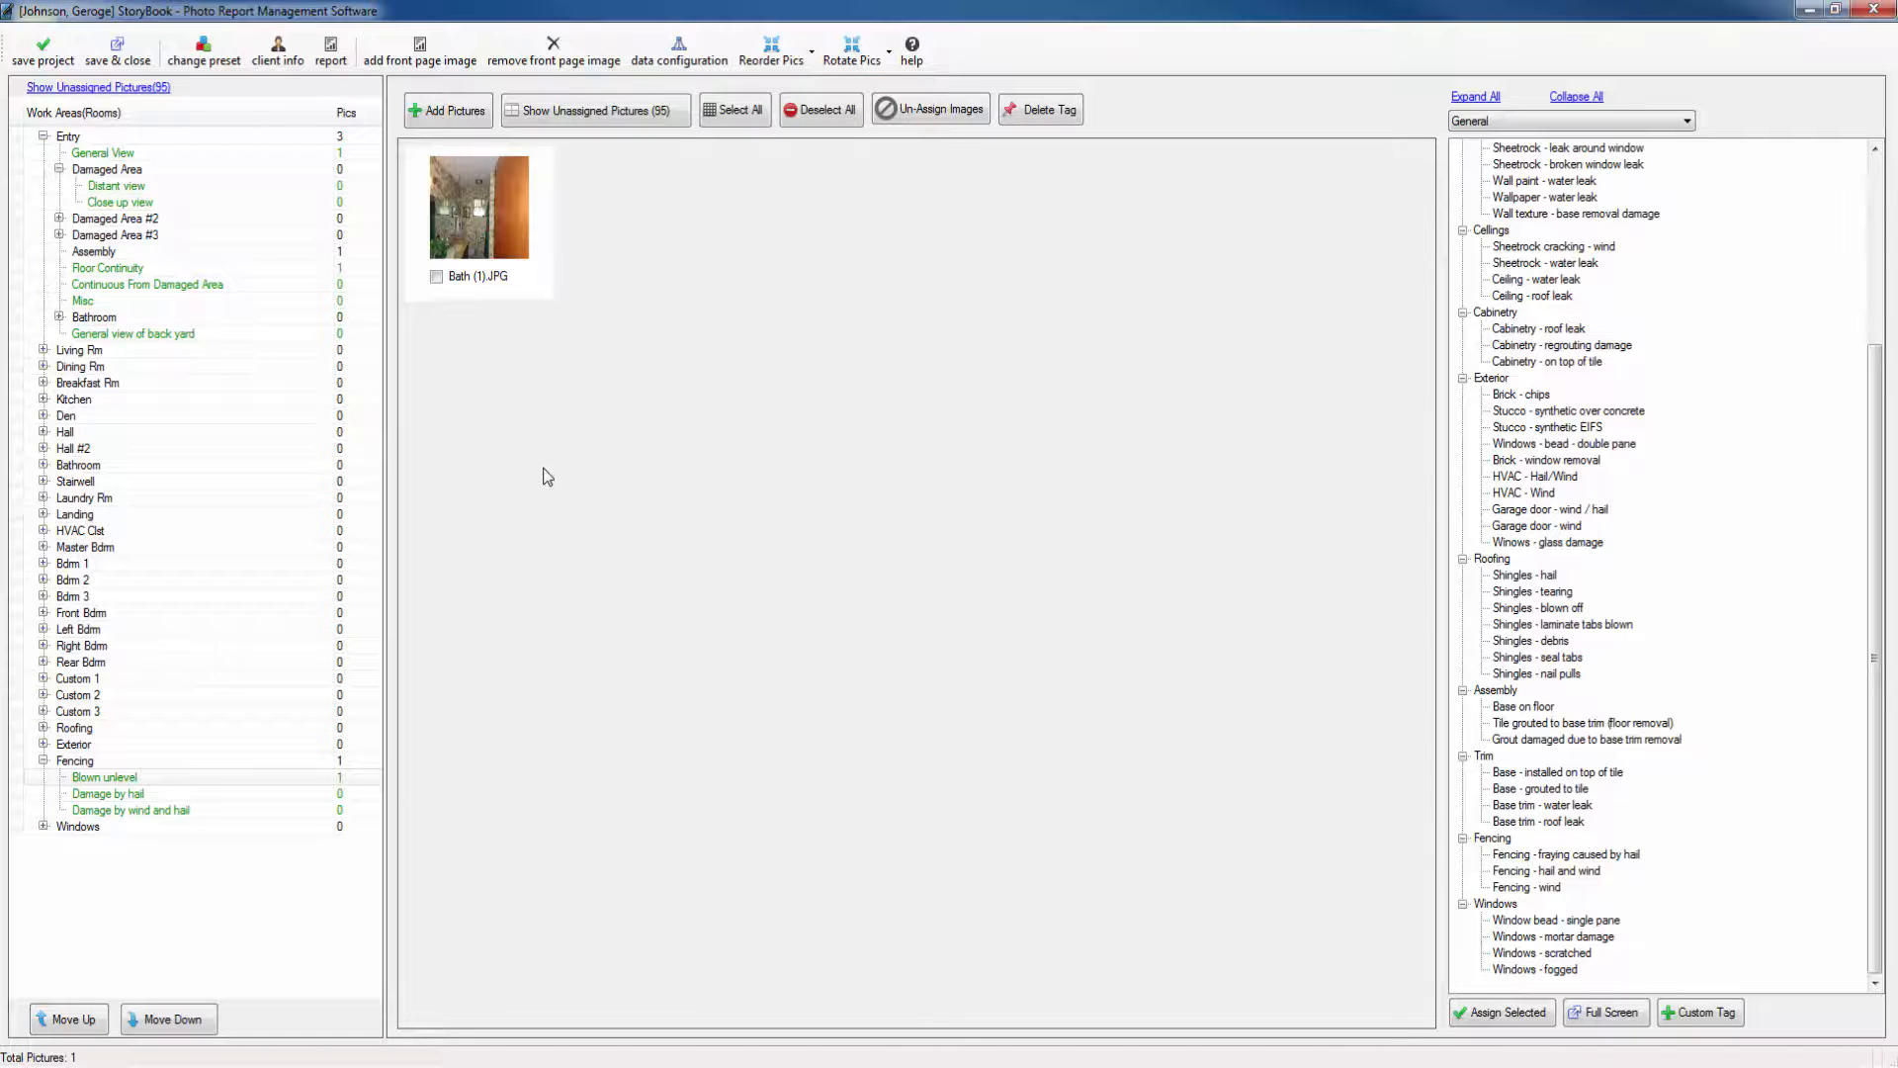
# Add a blank room preset named "Test 3" in the data configuration.
pyautogui.click(679, 49)
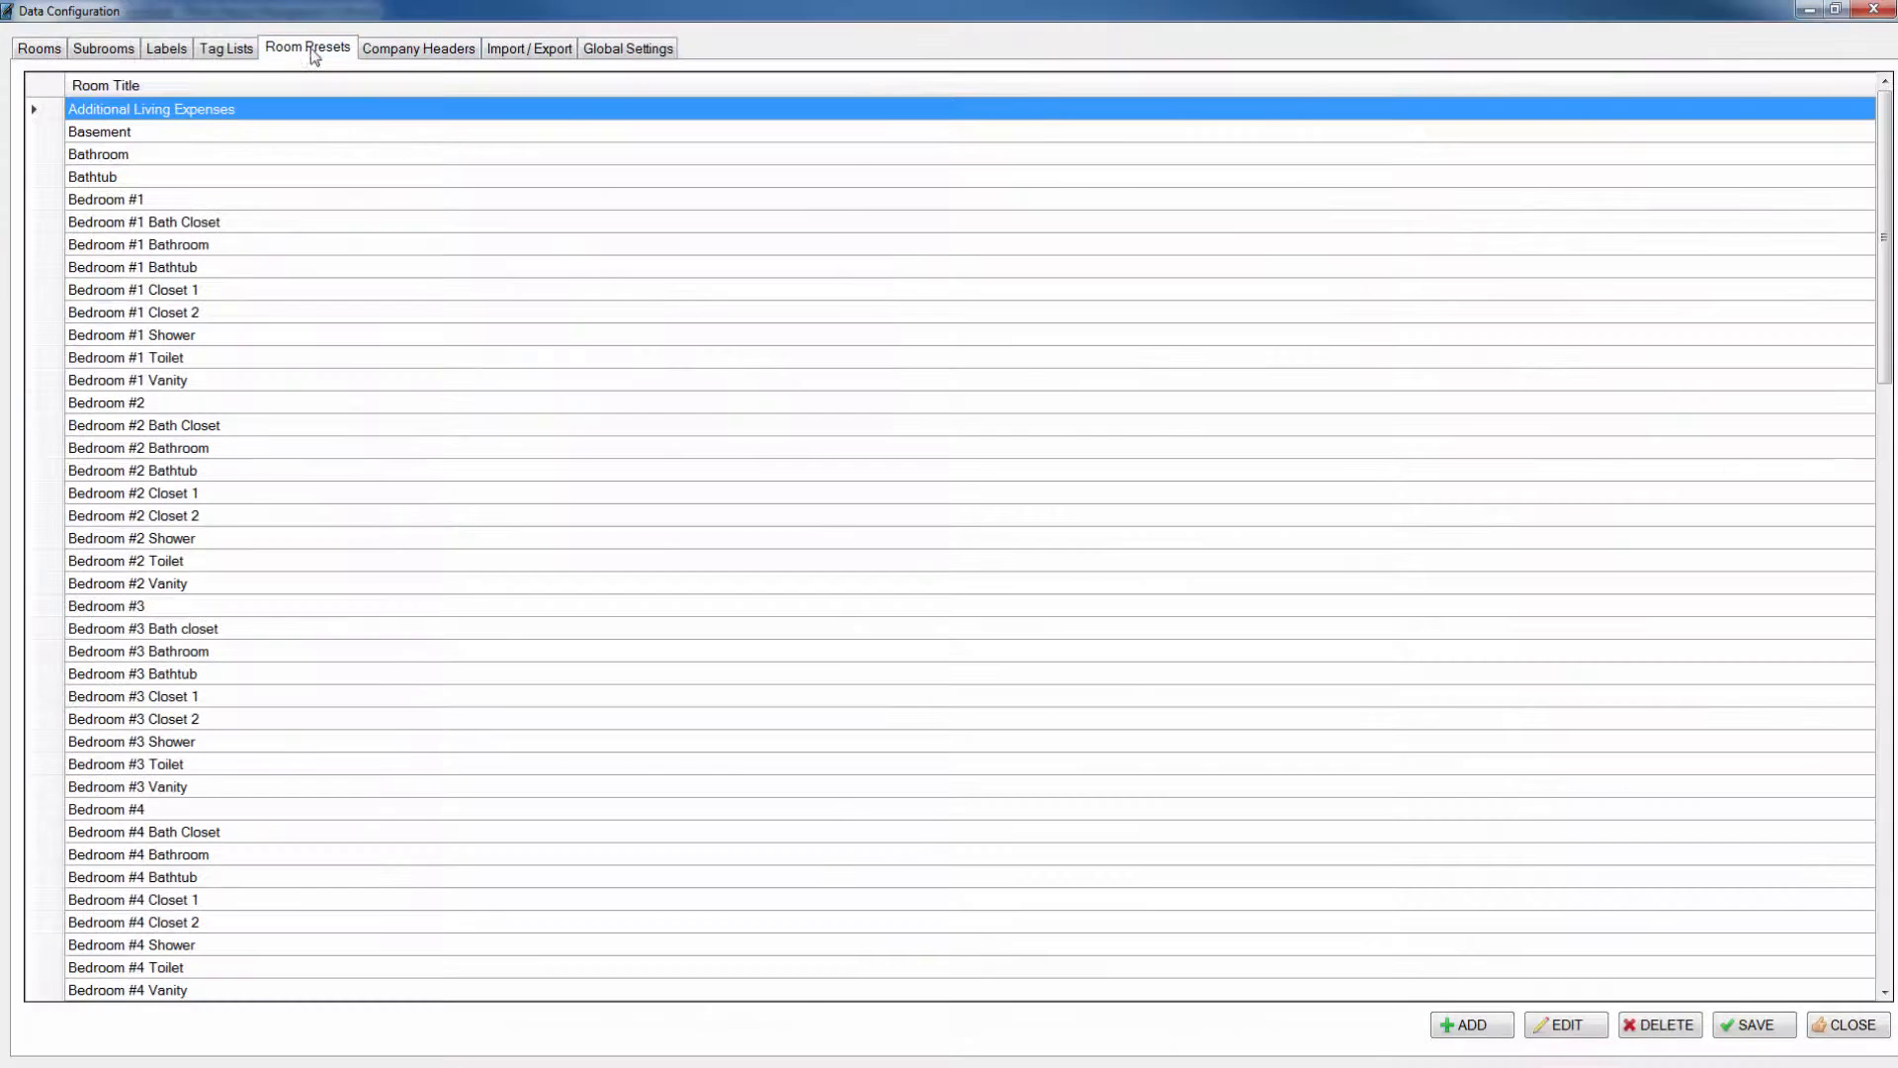
pyautogui.click(308, 47)
pyautogui.click(211, 95)
pyautogui.click(210, 99)
pyautogui.click(186, 120)
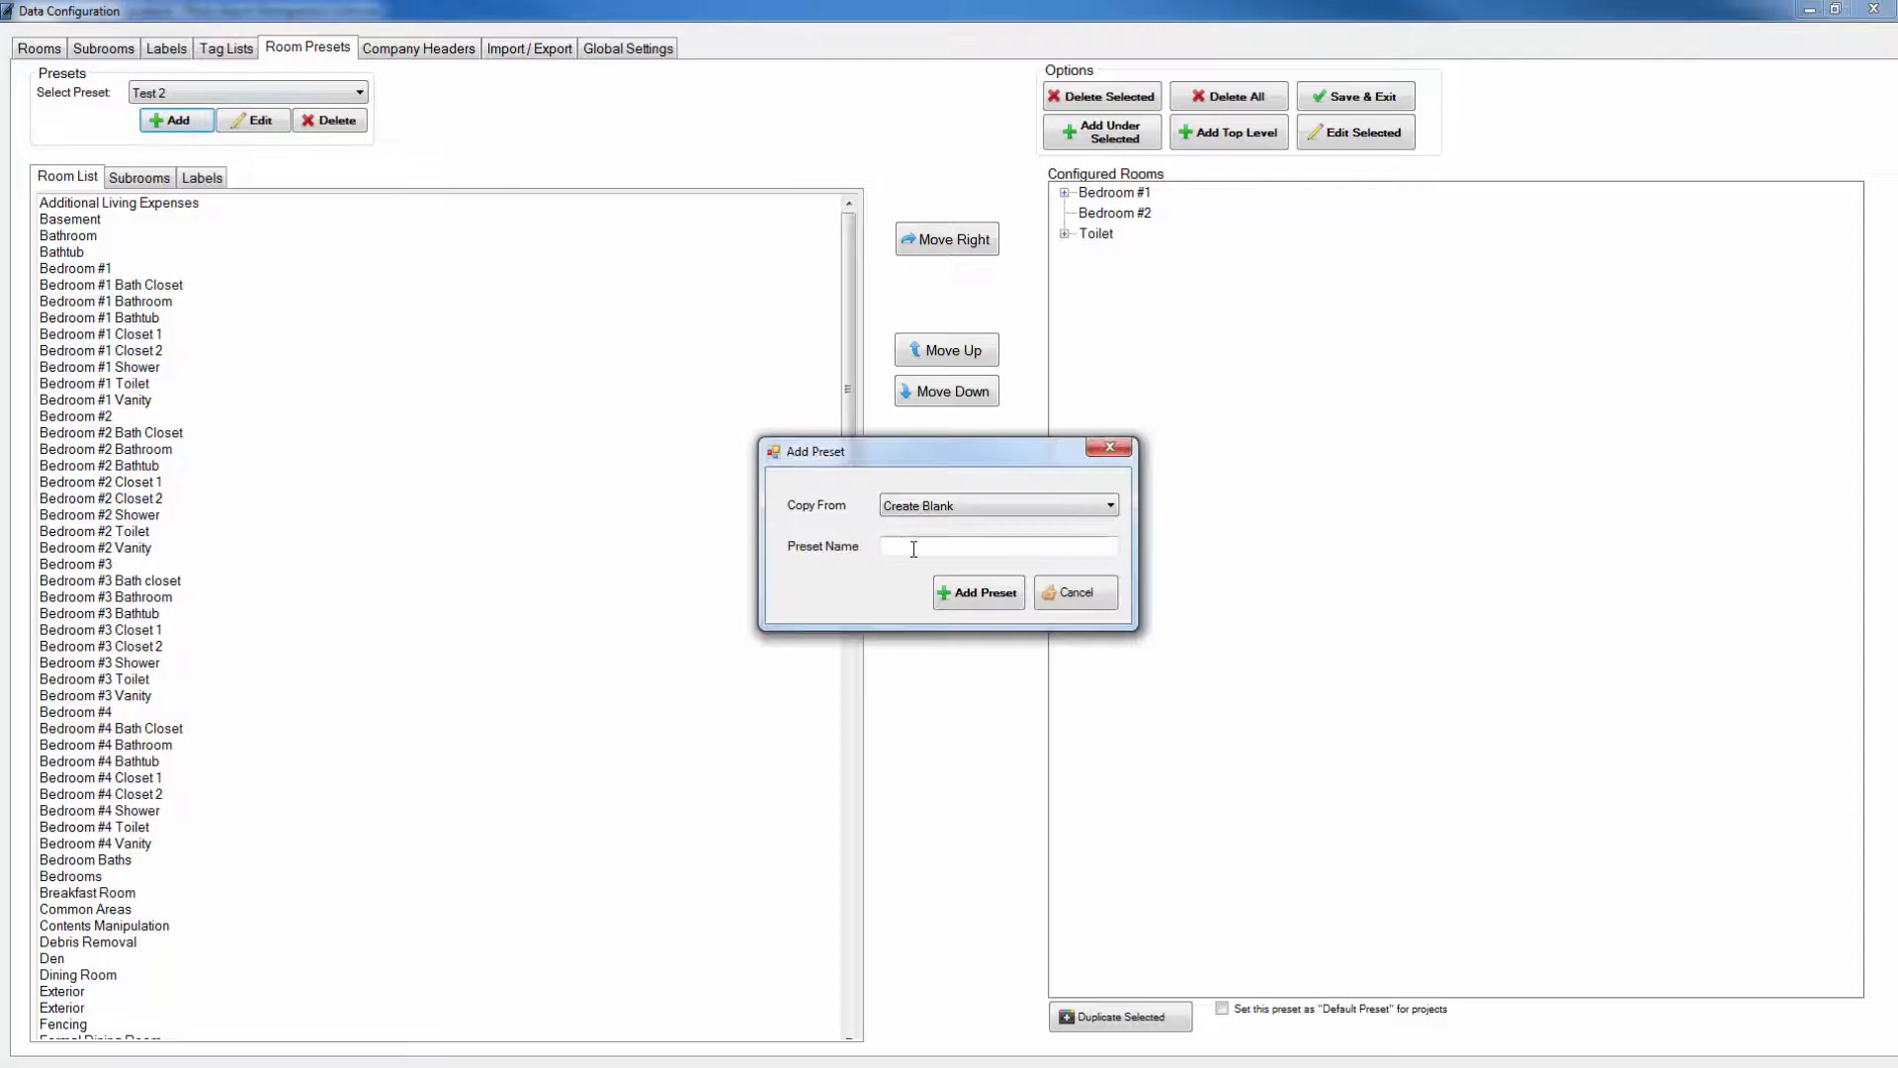
pyautogui.click(955, 593)
# Add the Fencing labels Blown unlevel and Car damage to the Test 3 preset, then save and exit the configuration.
pyautogui.click(201, 177)
pyautogui.moveTo(853, 281); pyautogui.dragTo(670, 316)
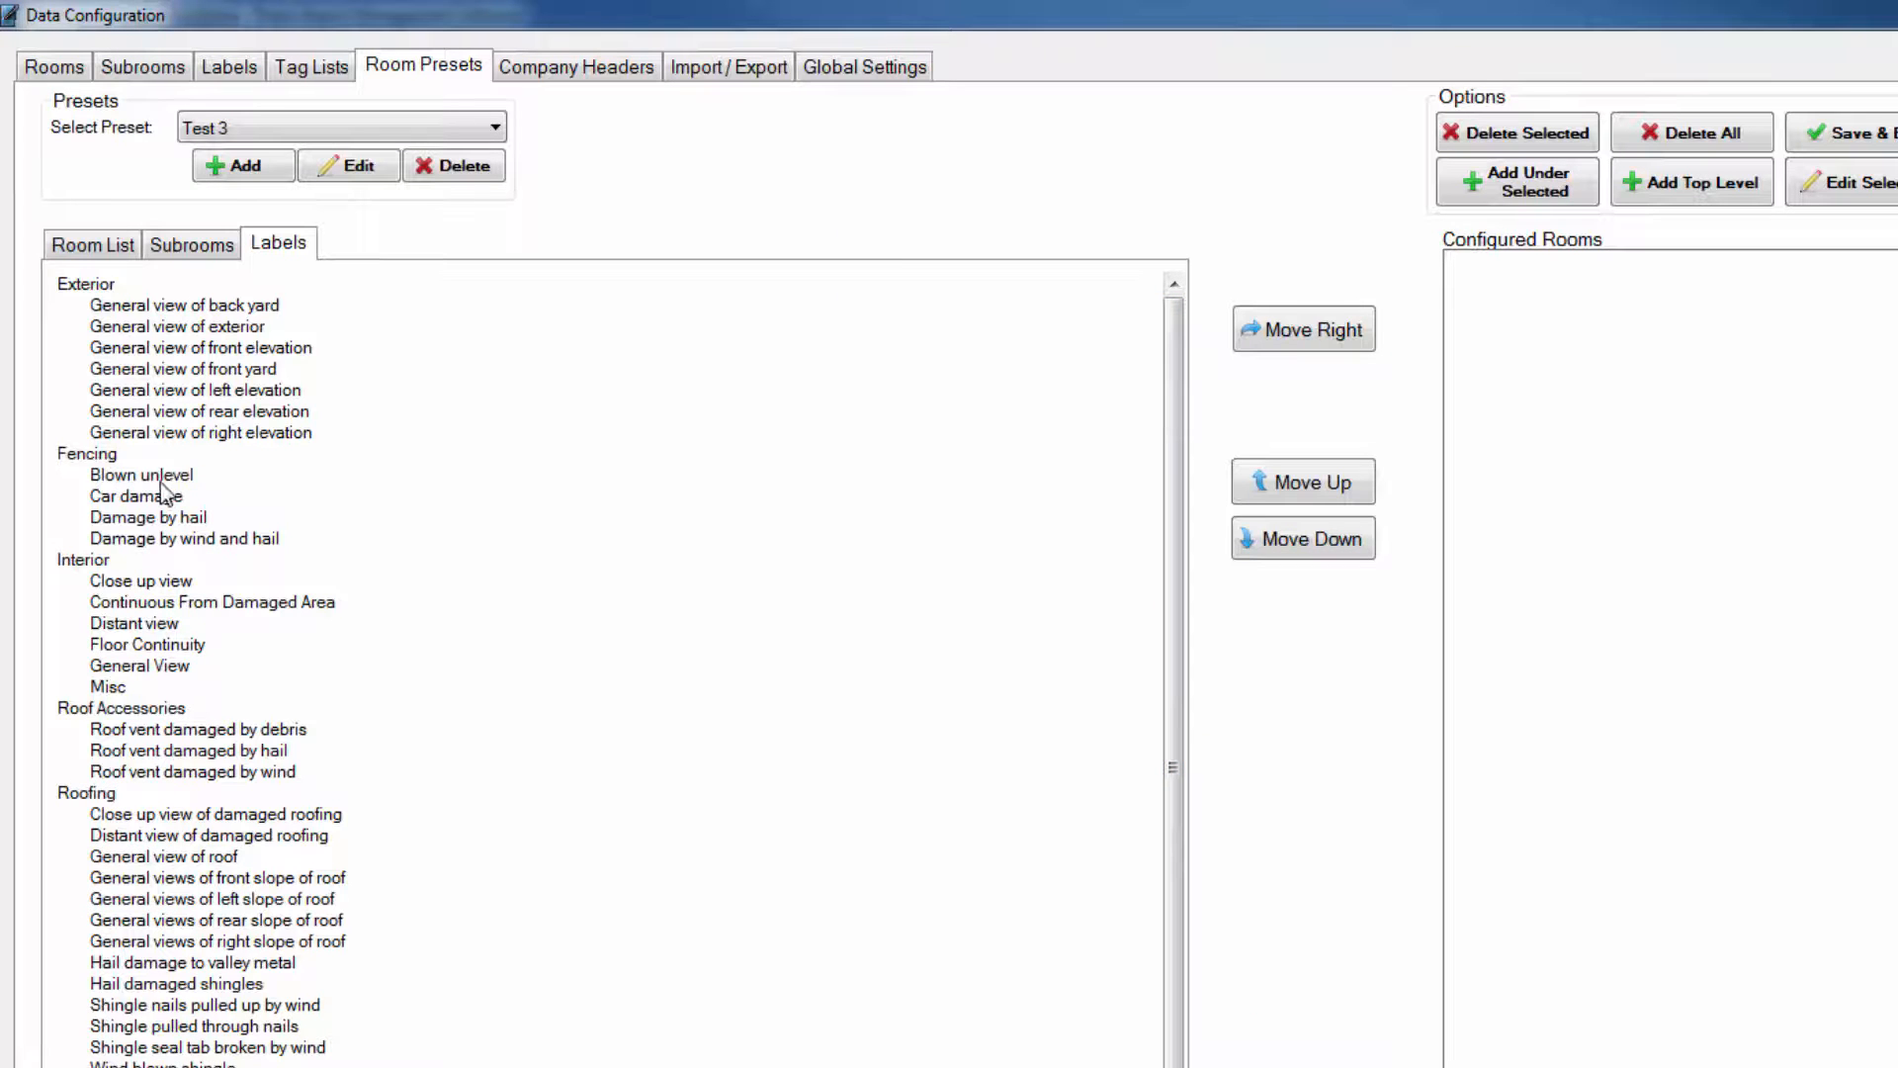
pyautogui.click(154, 483)
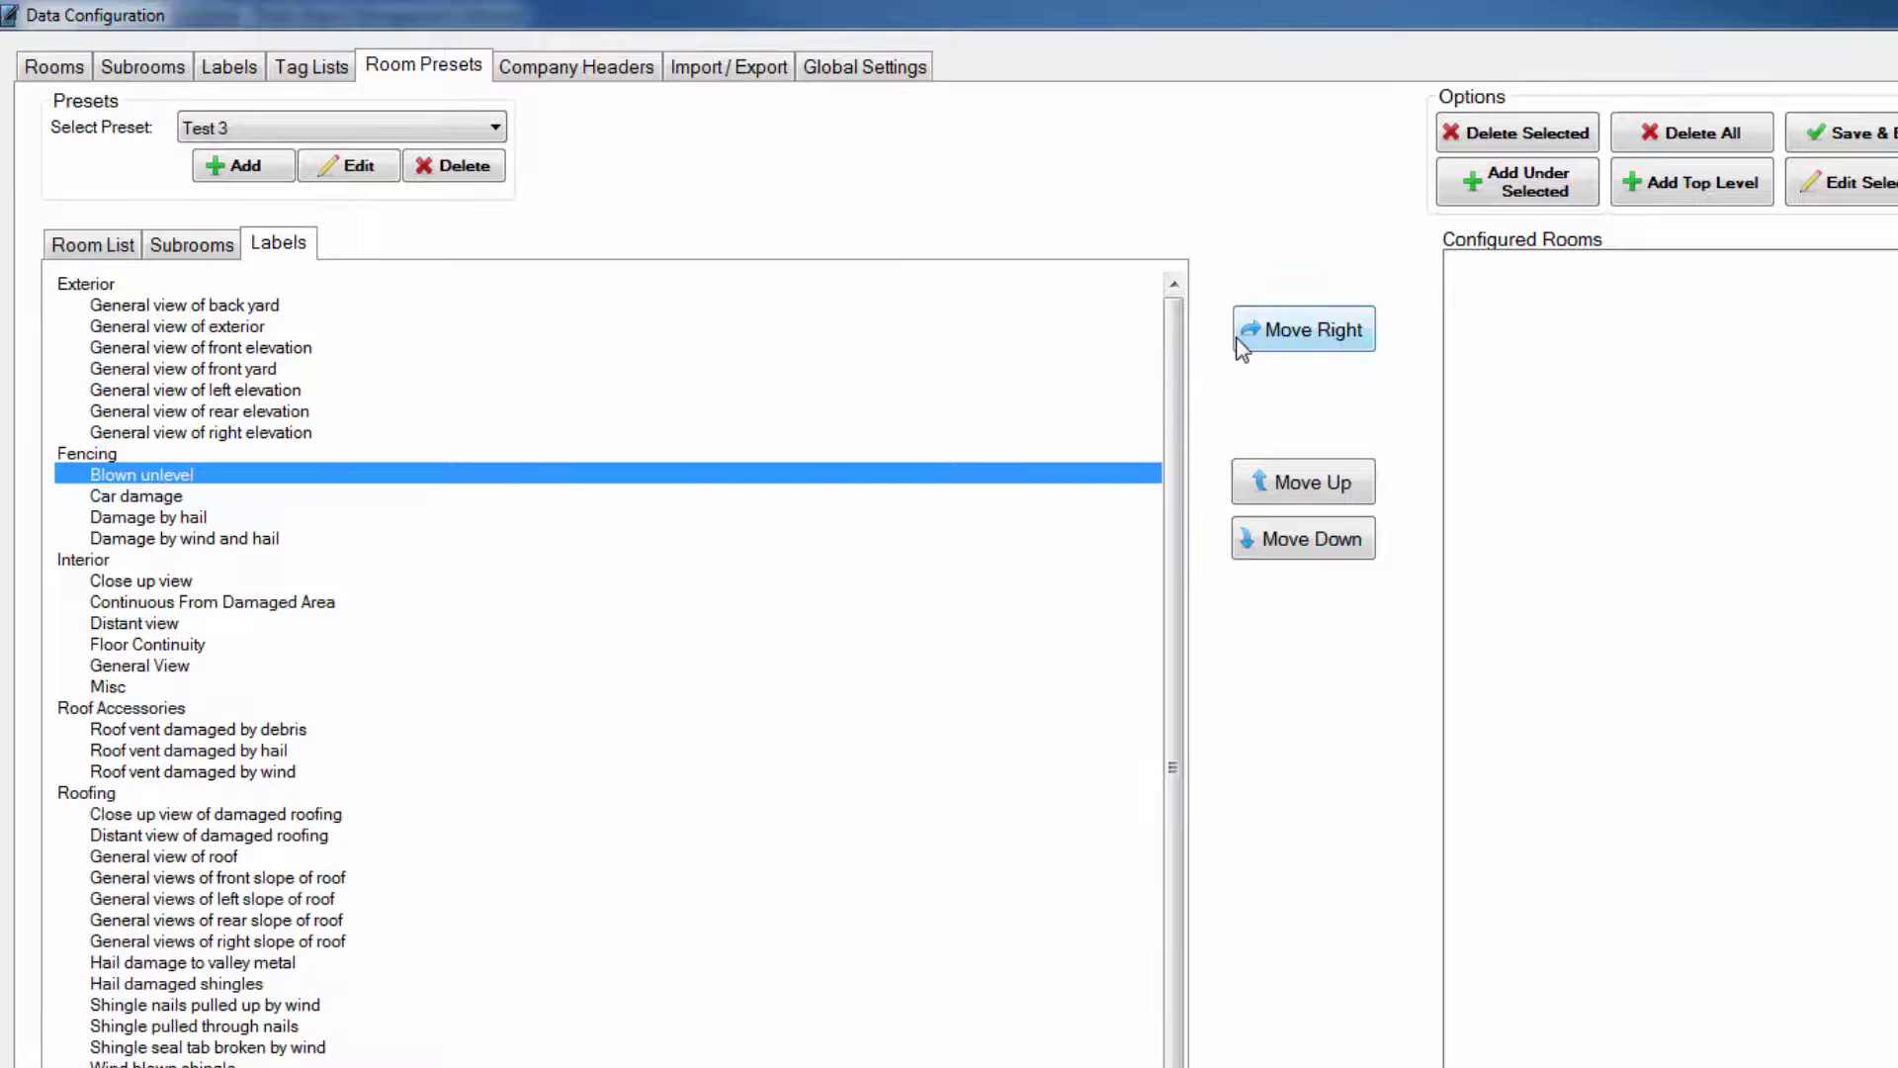
pyautogui.click(1285, 338)
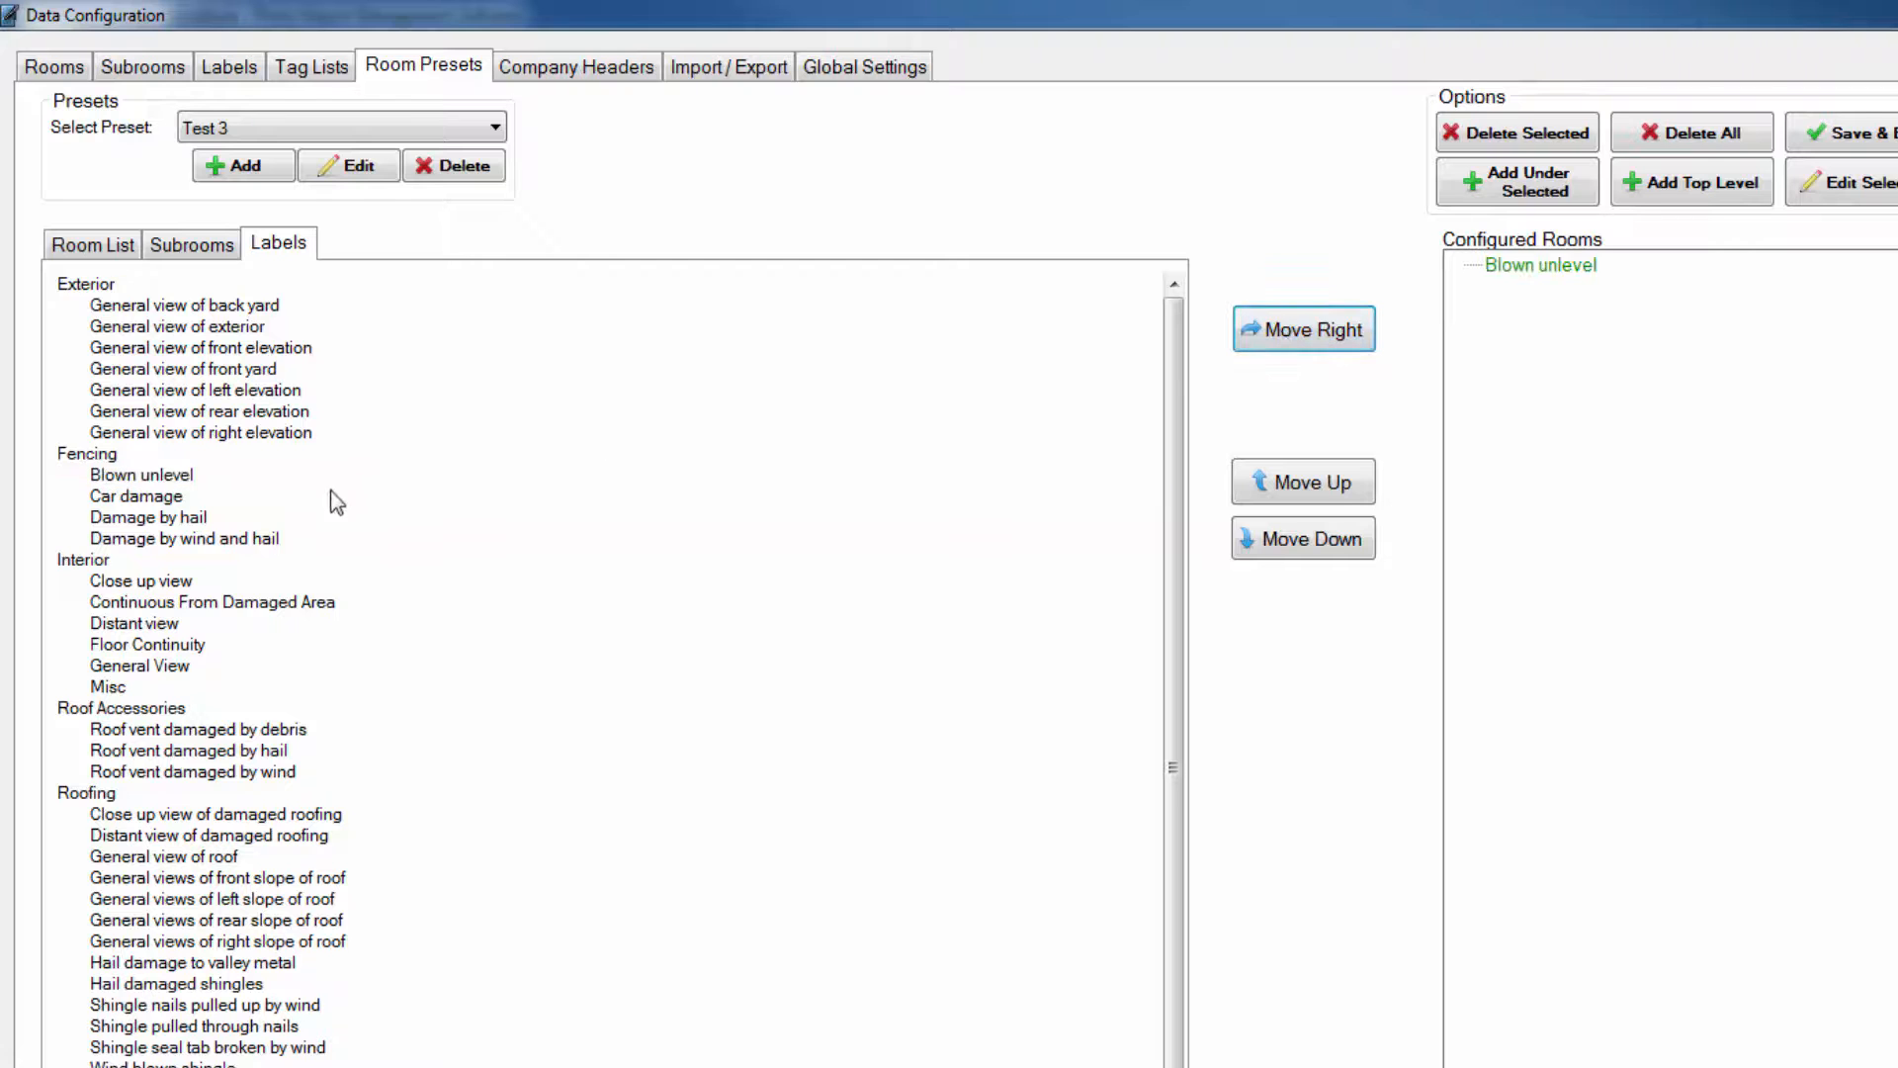
pyautogui.click(162, 503)
pyautogui.click(1319, 334)
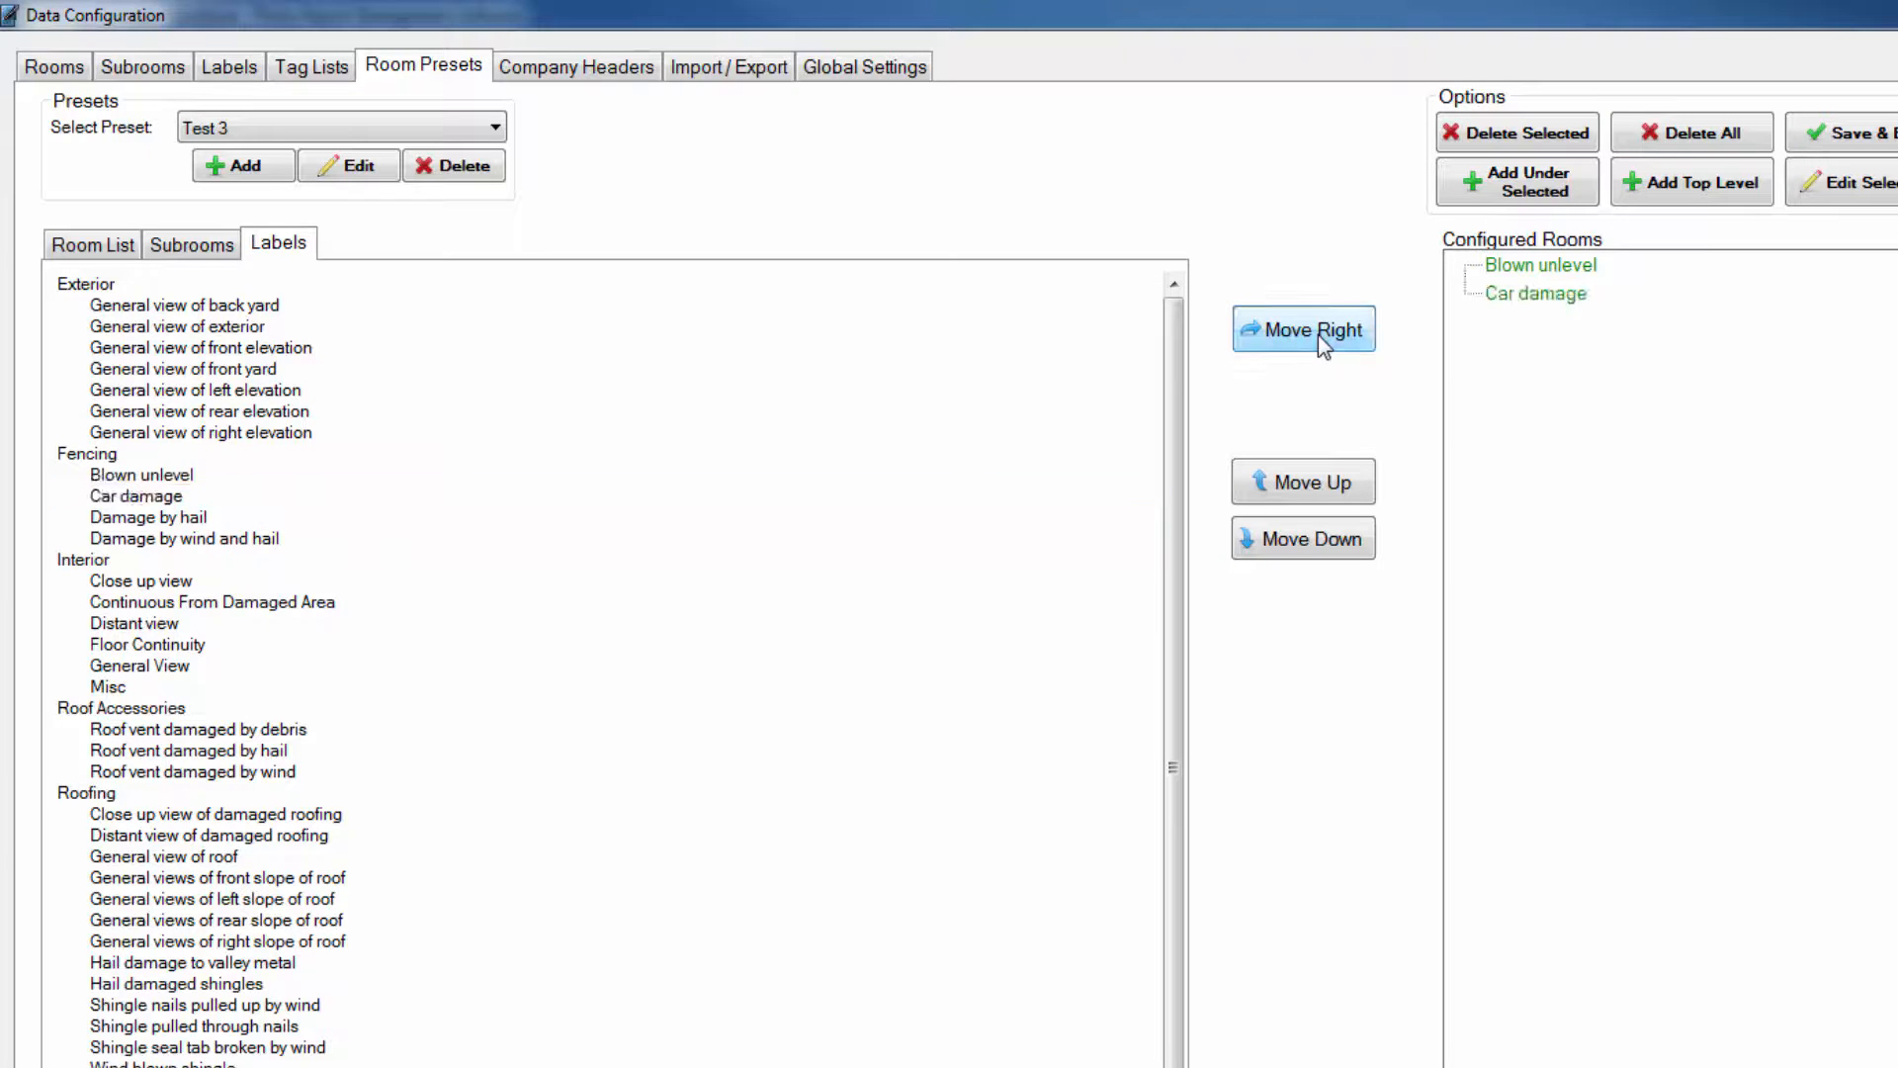
pyautogui.click(1859, 134)
# Change the project's room preset to Test 3.
pyautogui.click(204, 54)
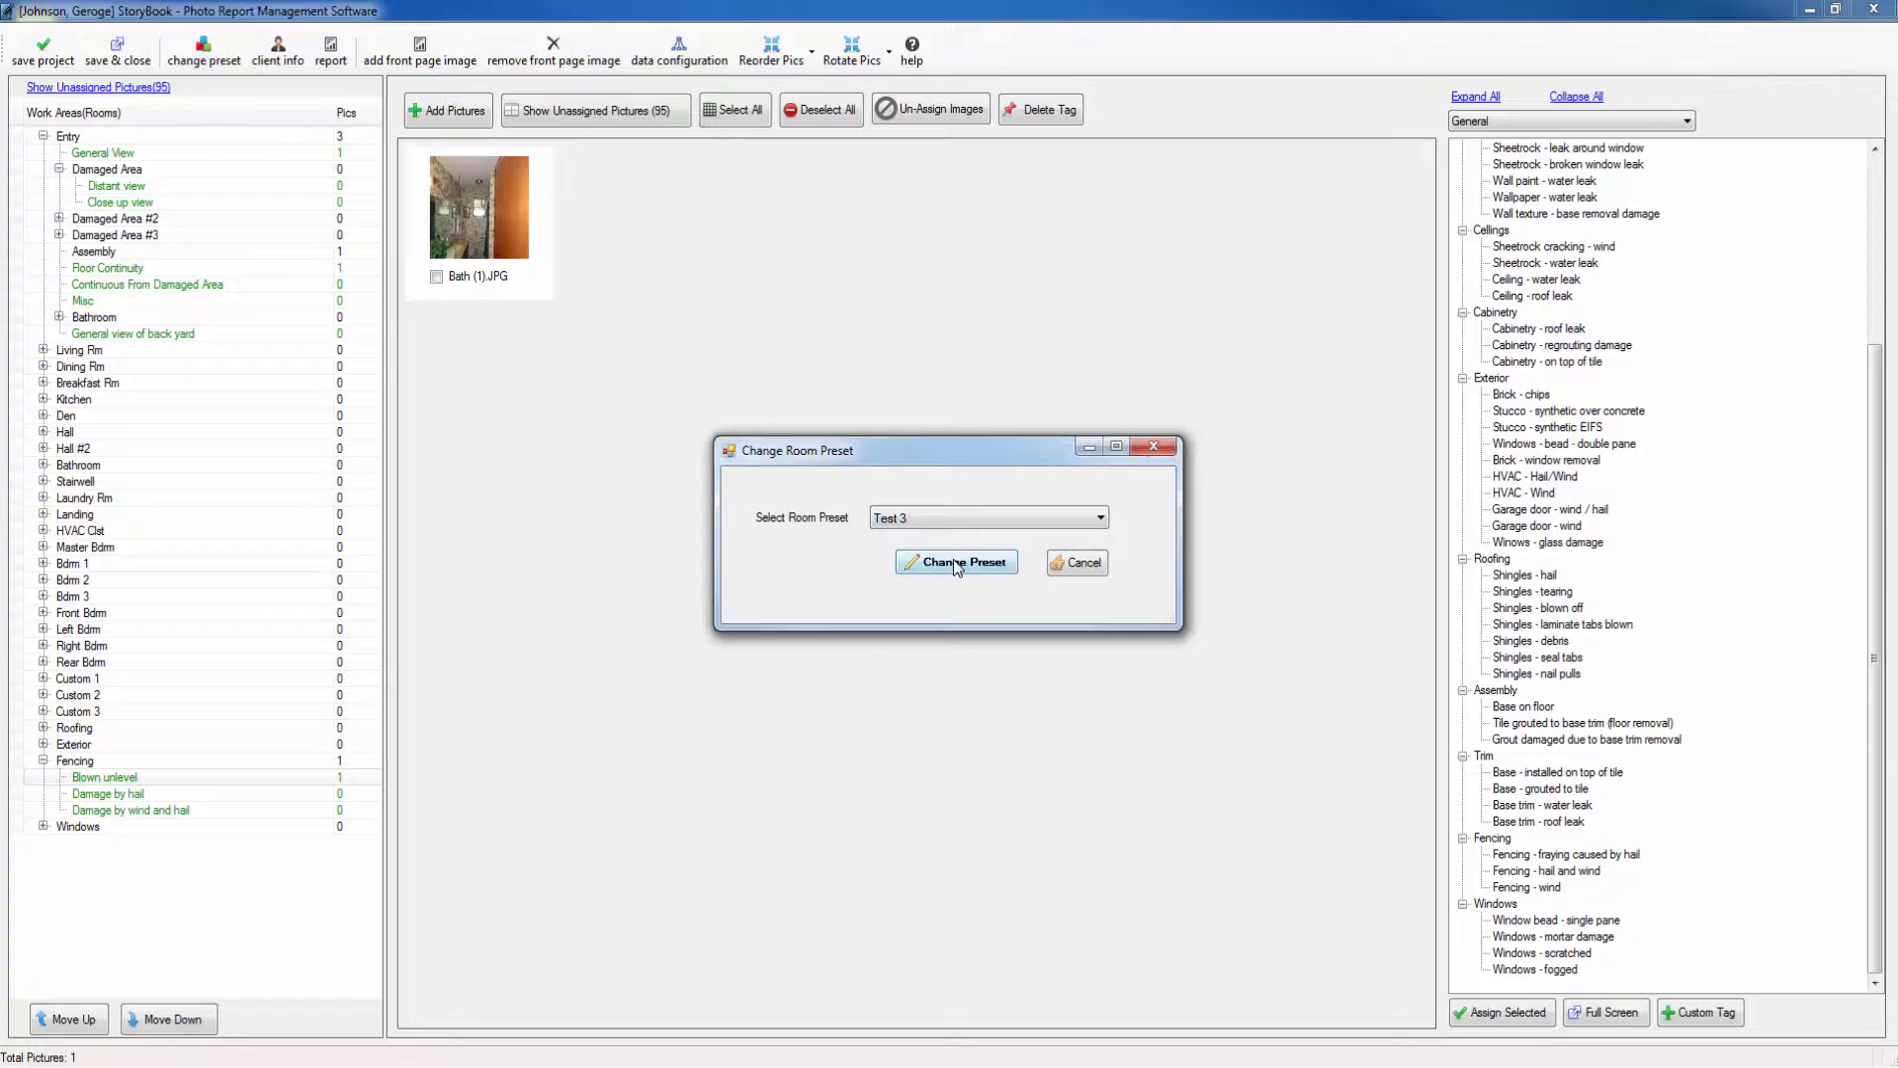
pyautogui.click(973, 518)
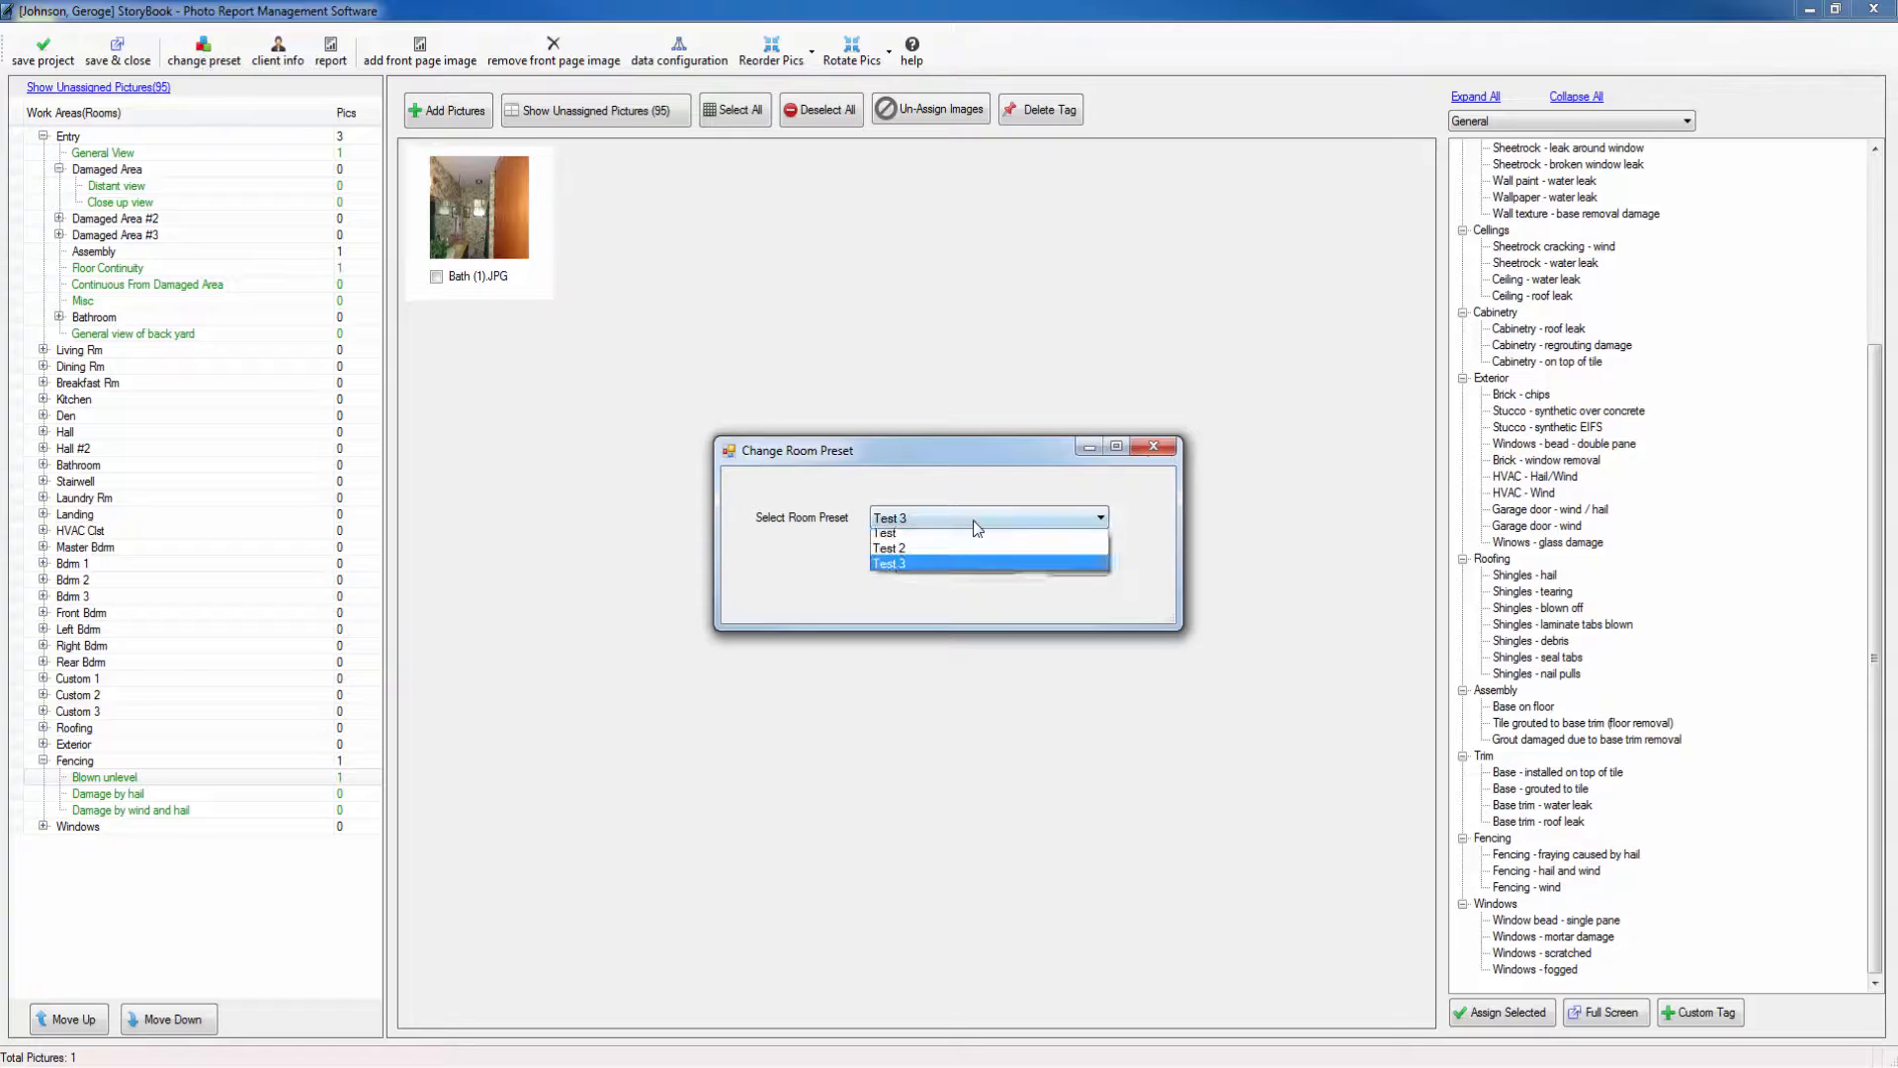
pyautogui.click(973, 518)
pyautogui.click(964, 563)
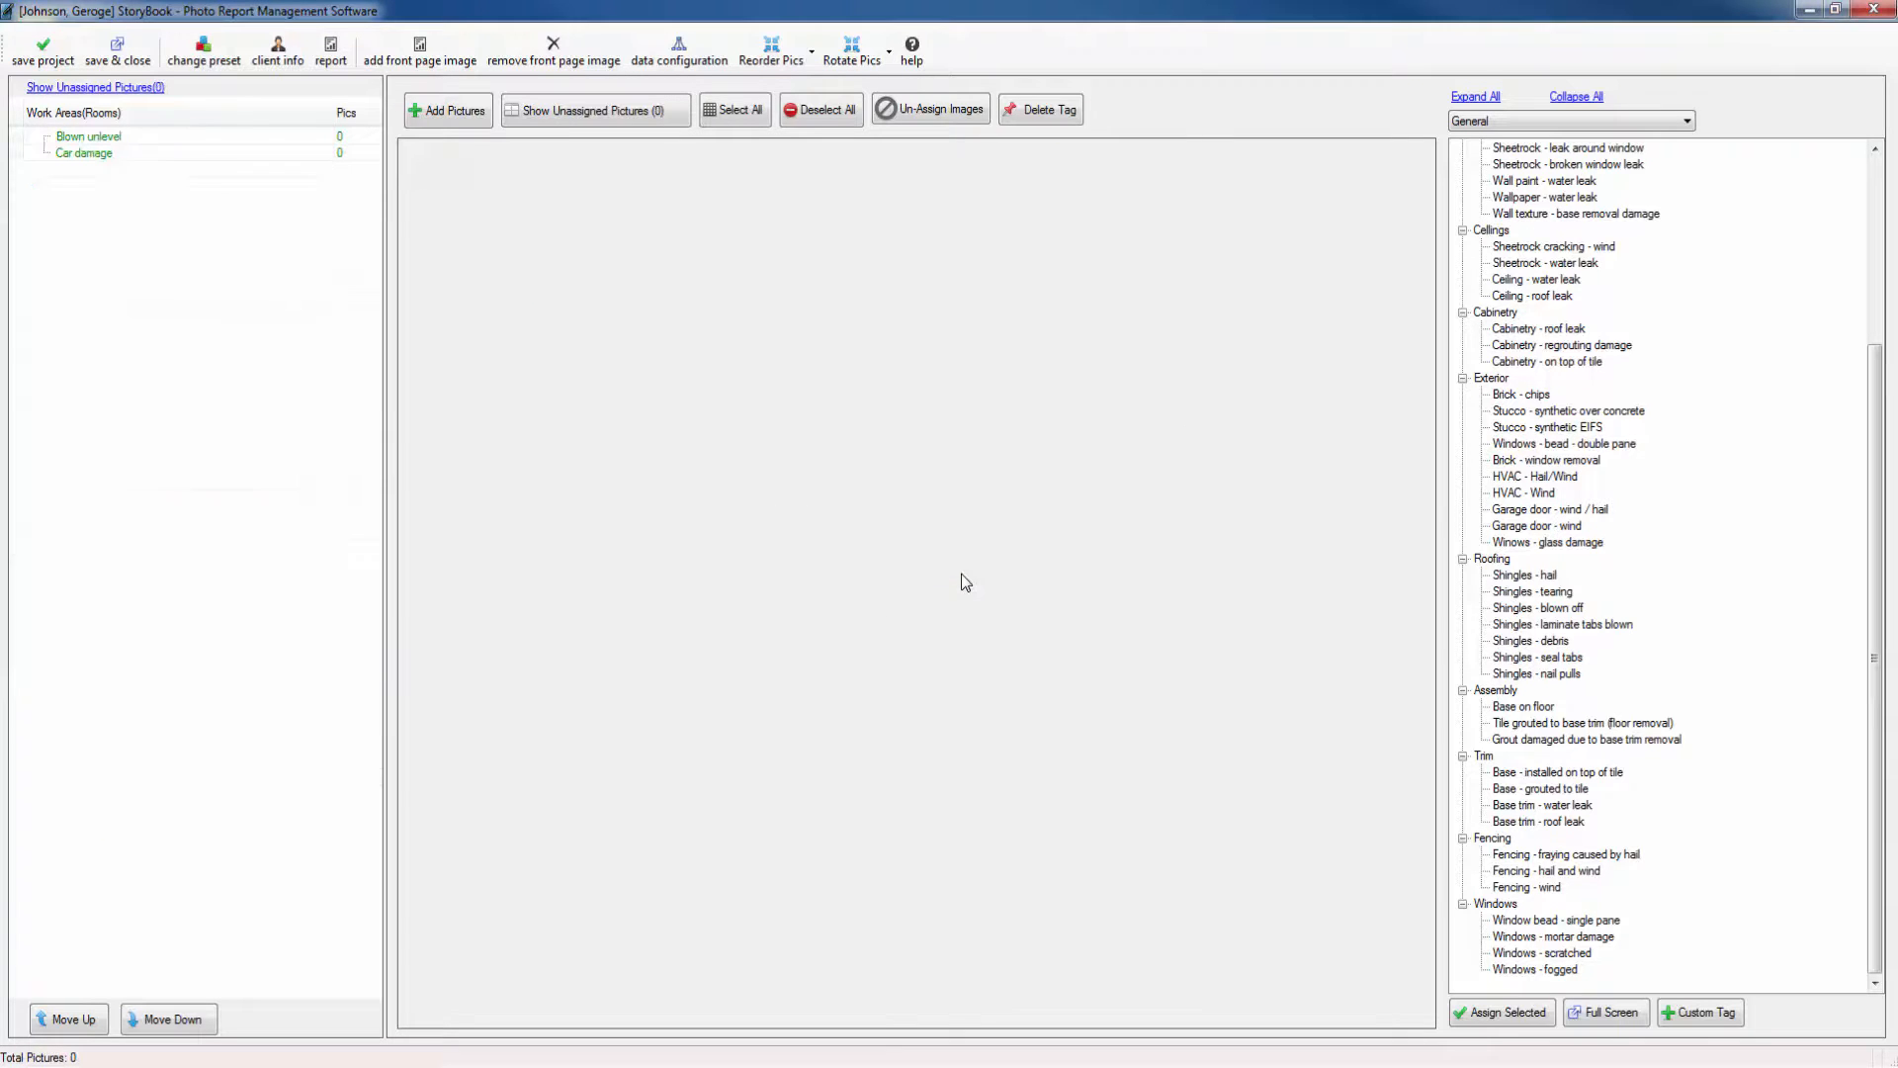
# Add the pictures from the photo folder to the project.
pyautogui.click(425, 128)
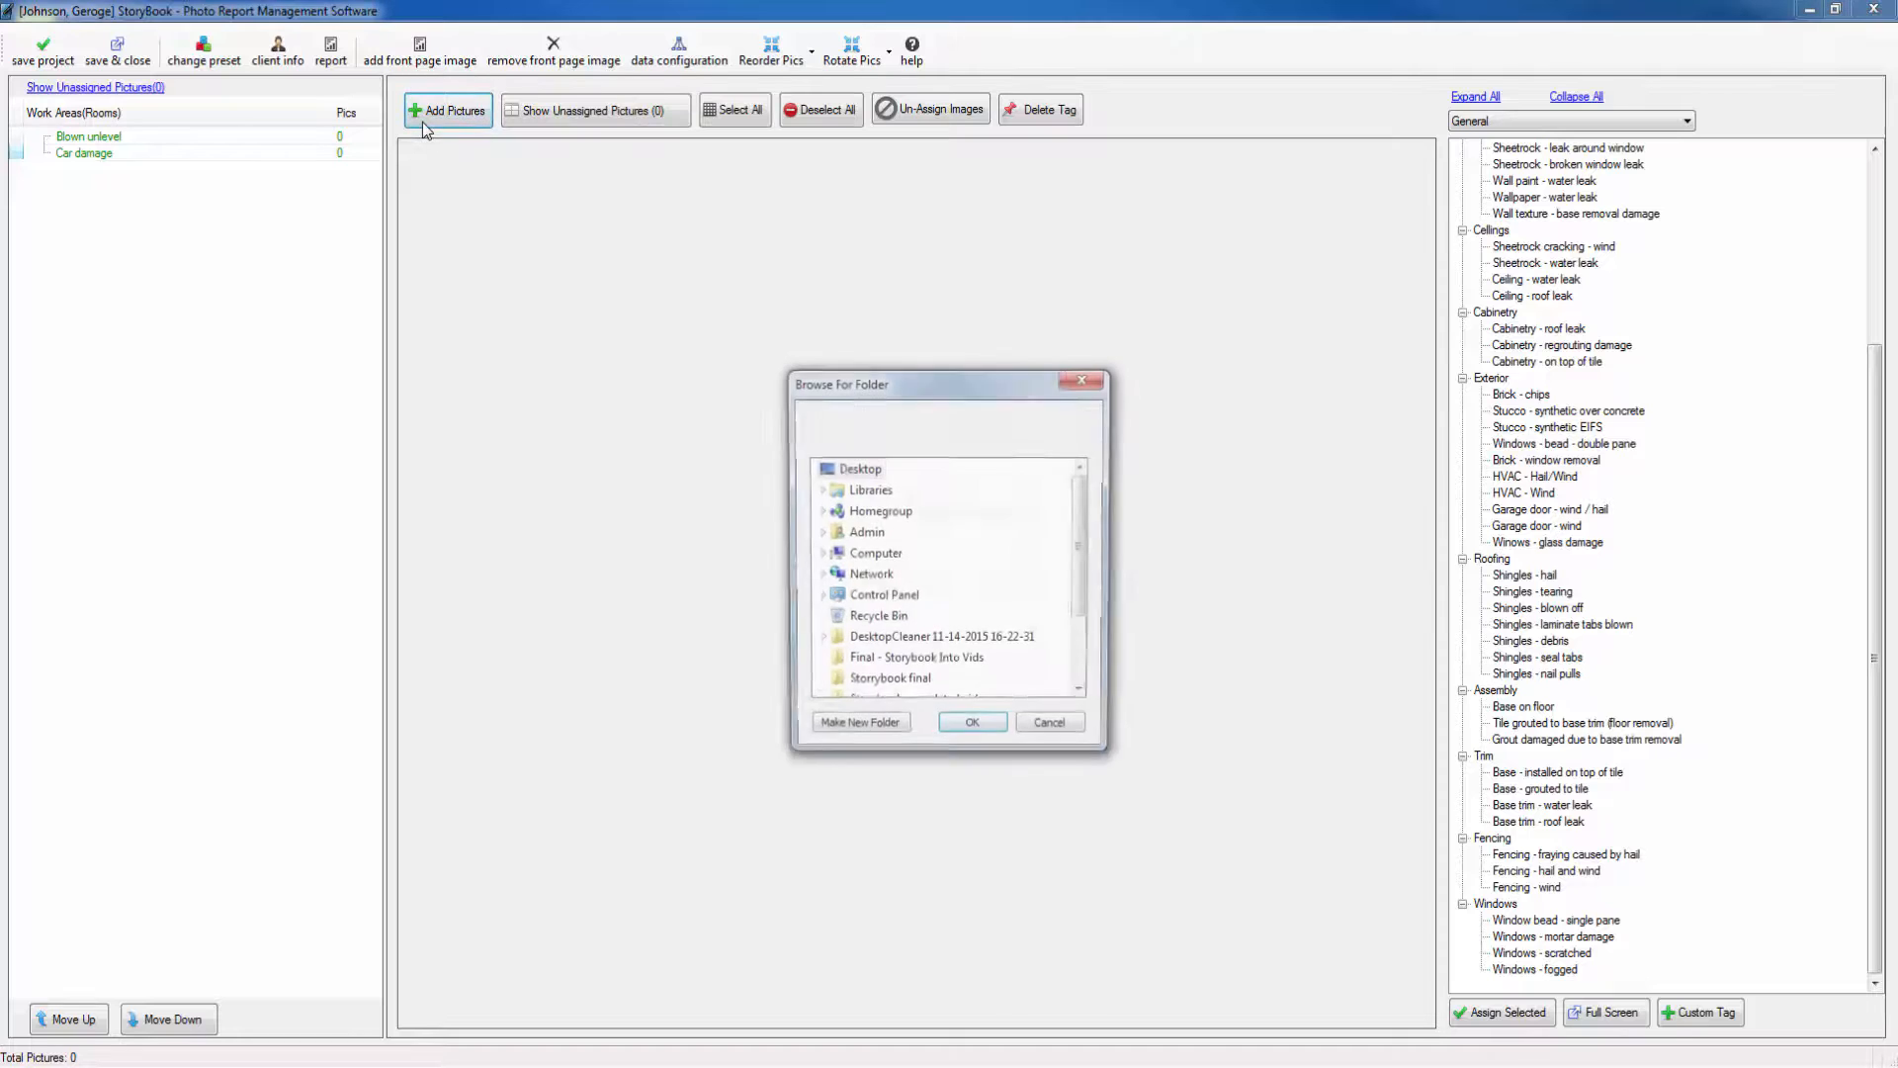
pyautogui.scroll(-2, 1084, 563)
pyautogui.click(890, 683)
pyautogui.click(974, 732)
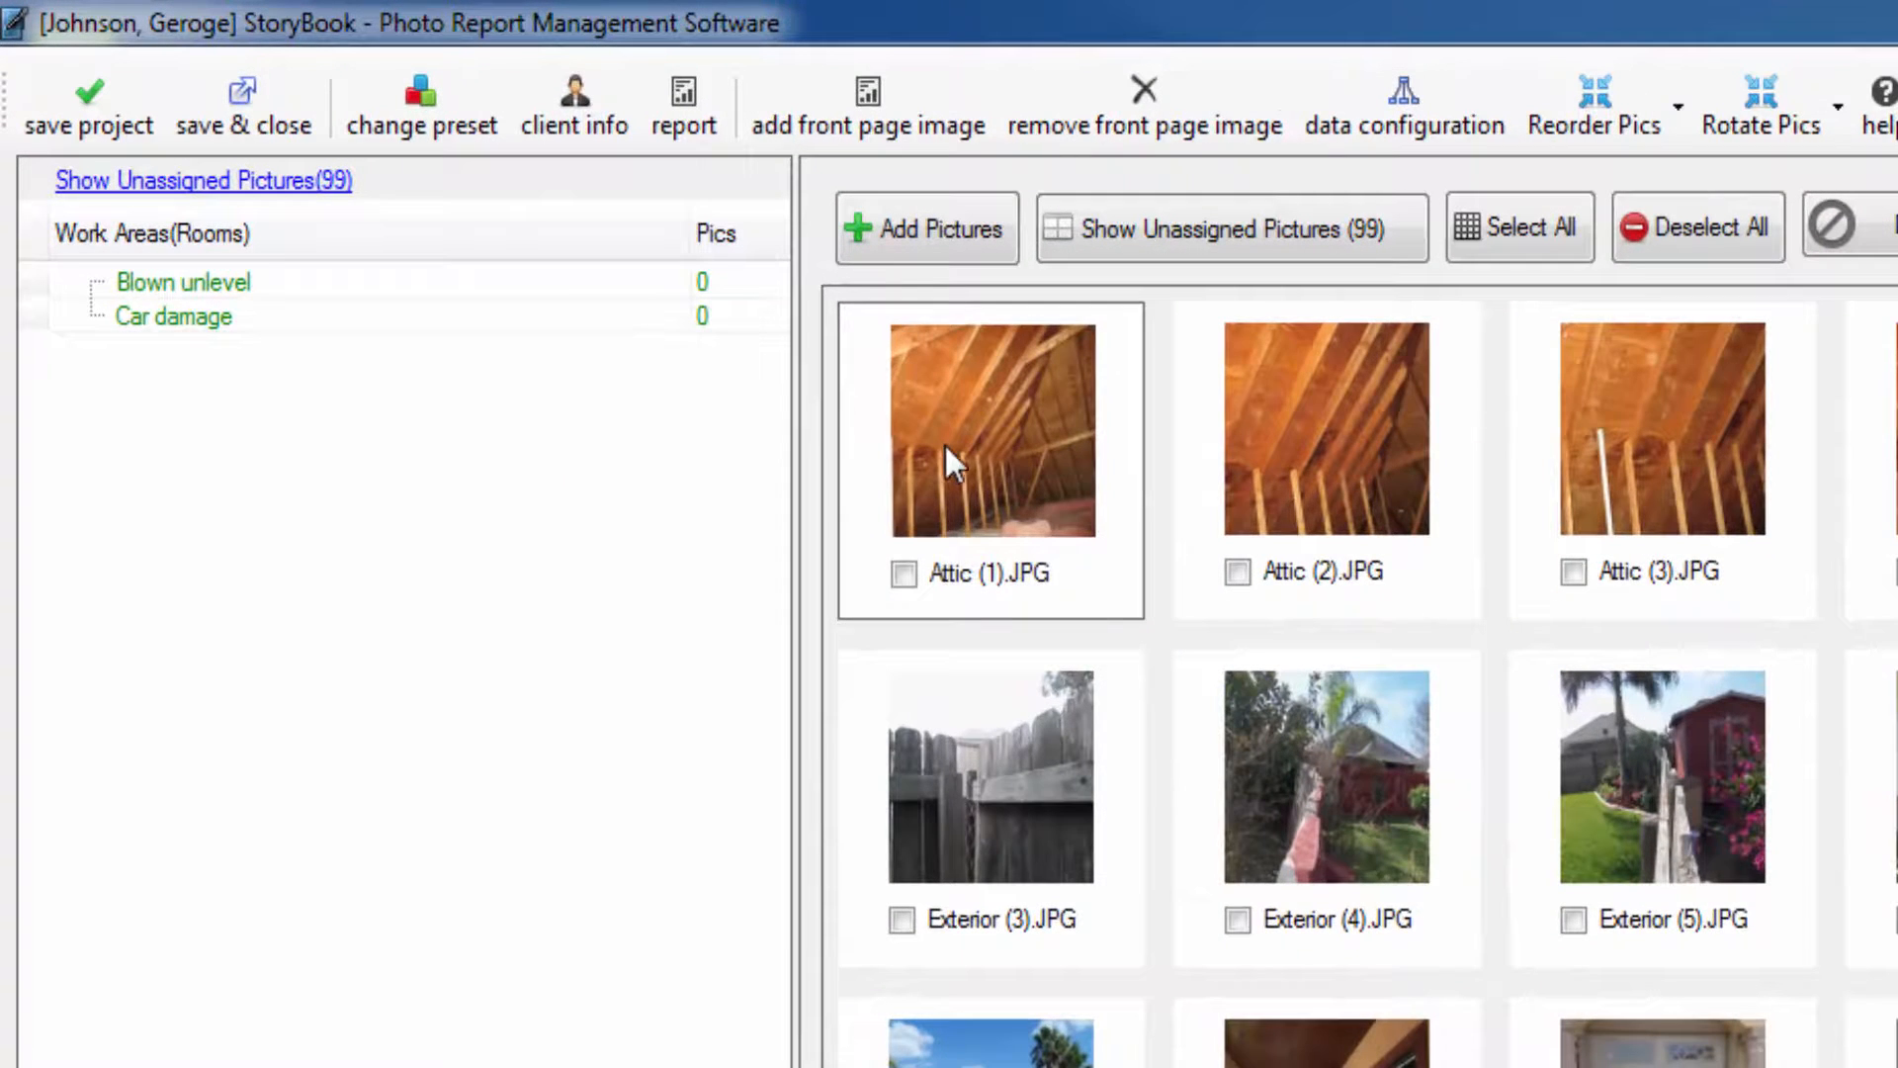
# Assign Attic (1).JPG to the Blown unlevel label and Attic (2).JPG to the Car damage label.
pyautogui.click(662, 280)
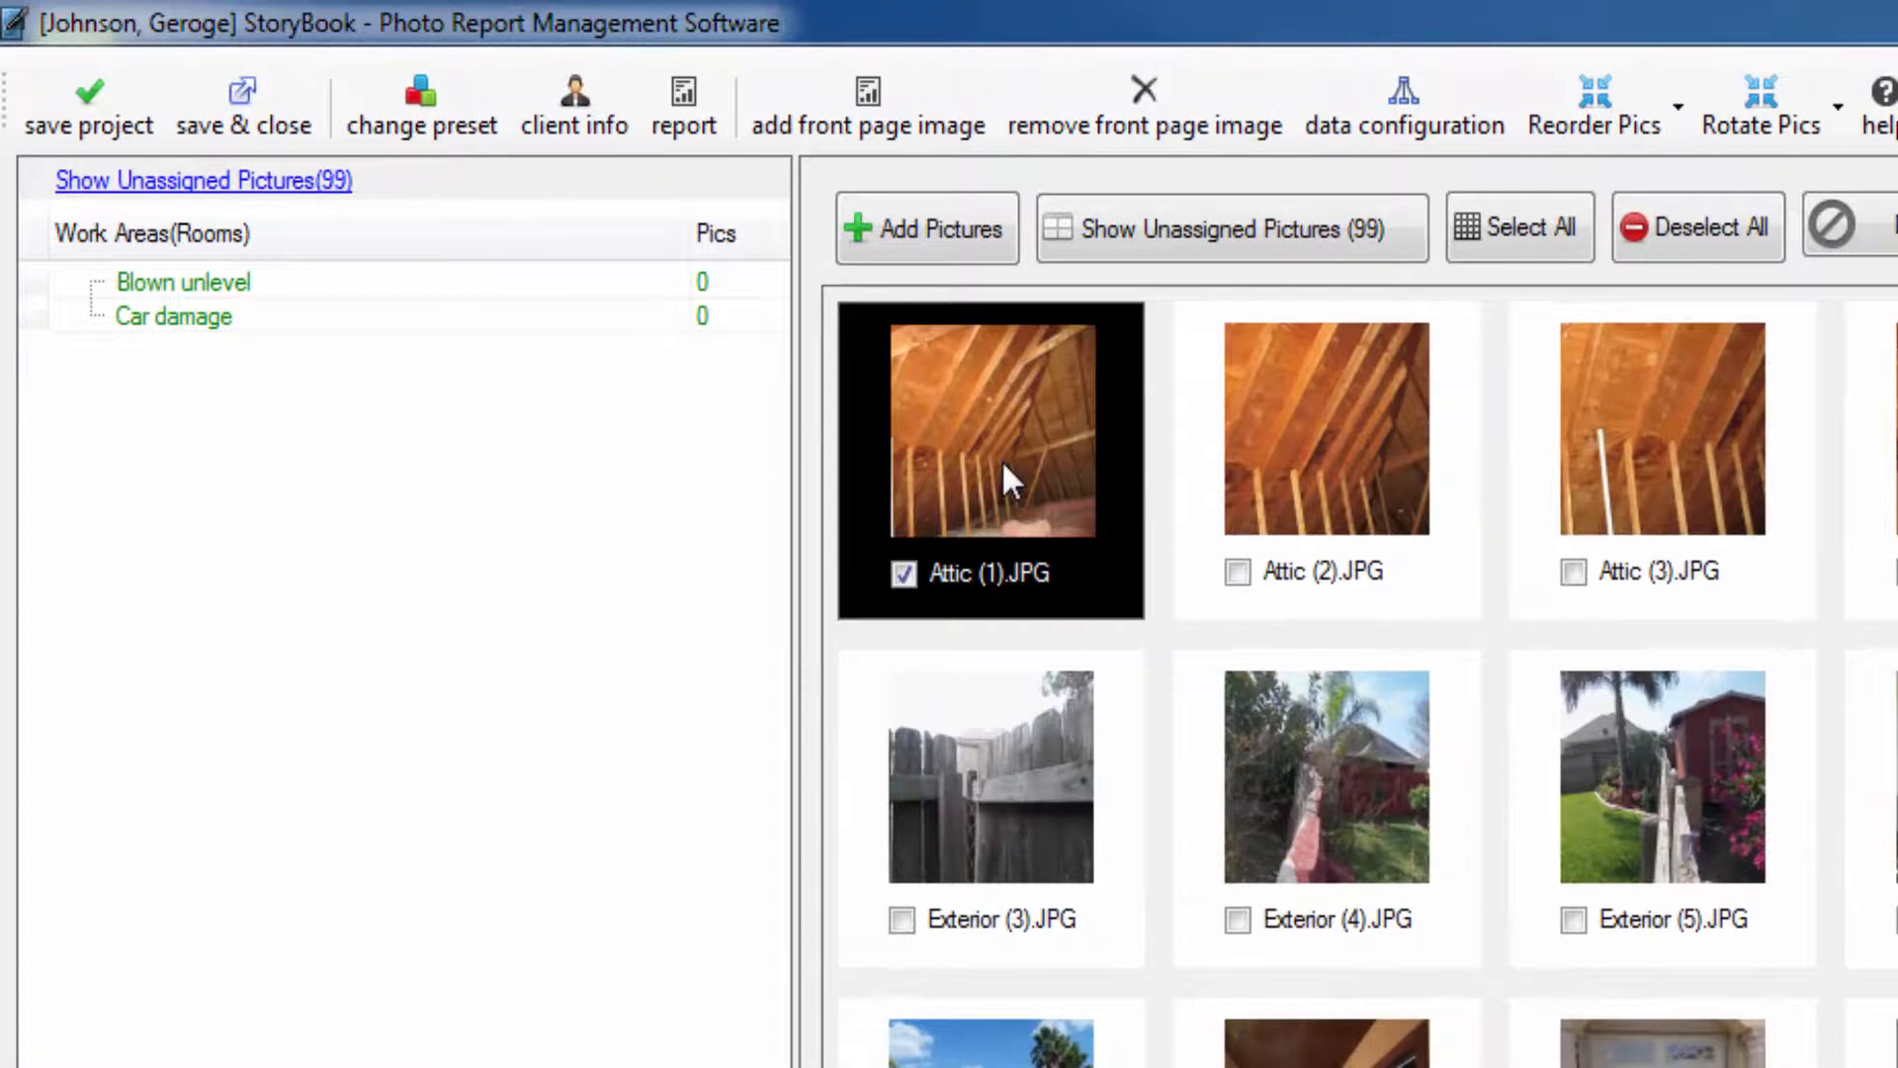
pyautogui.moveTo(979, 457); pyautogui.dragTo(236, 282)
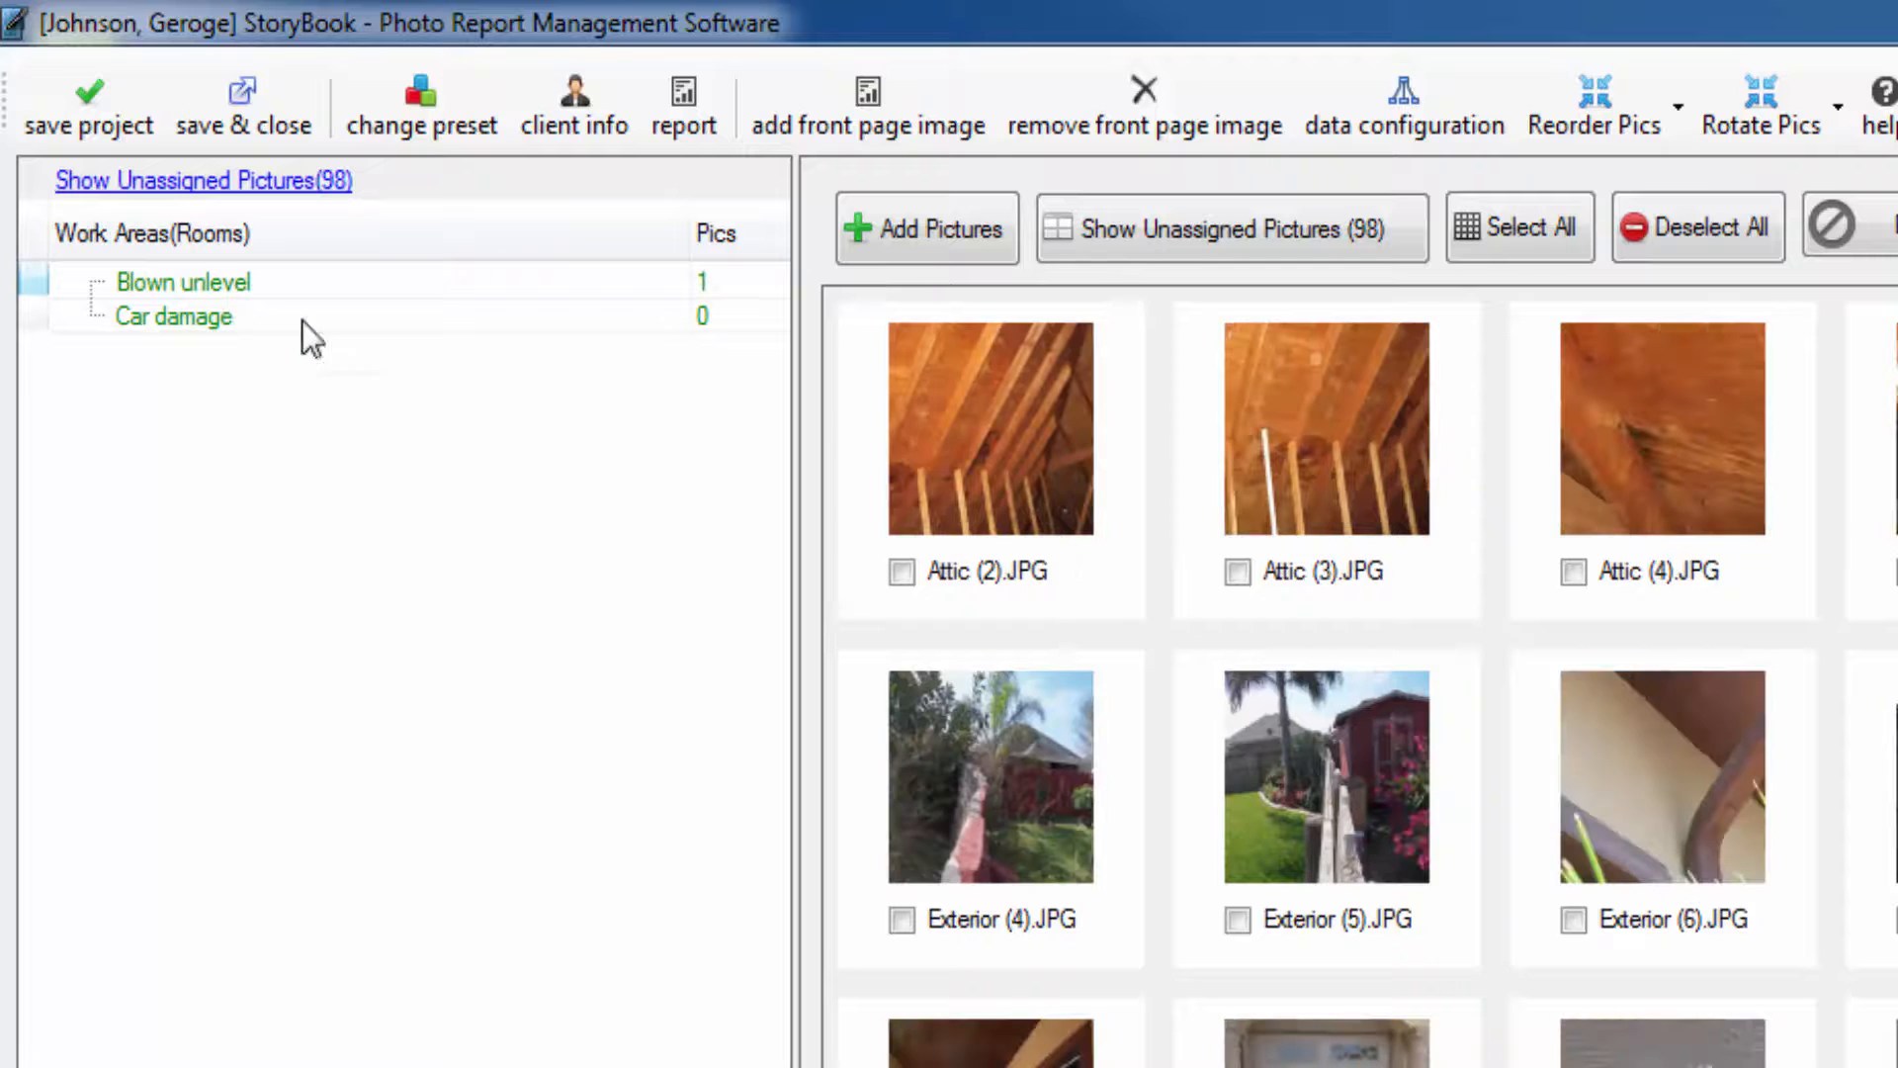
pyautogui.click(918, 457)
pyautogui.moveTo(992, 458); pyautogui.dragTo(174, 326)
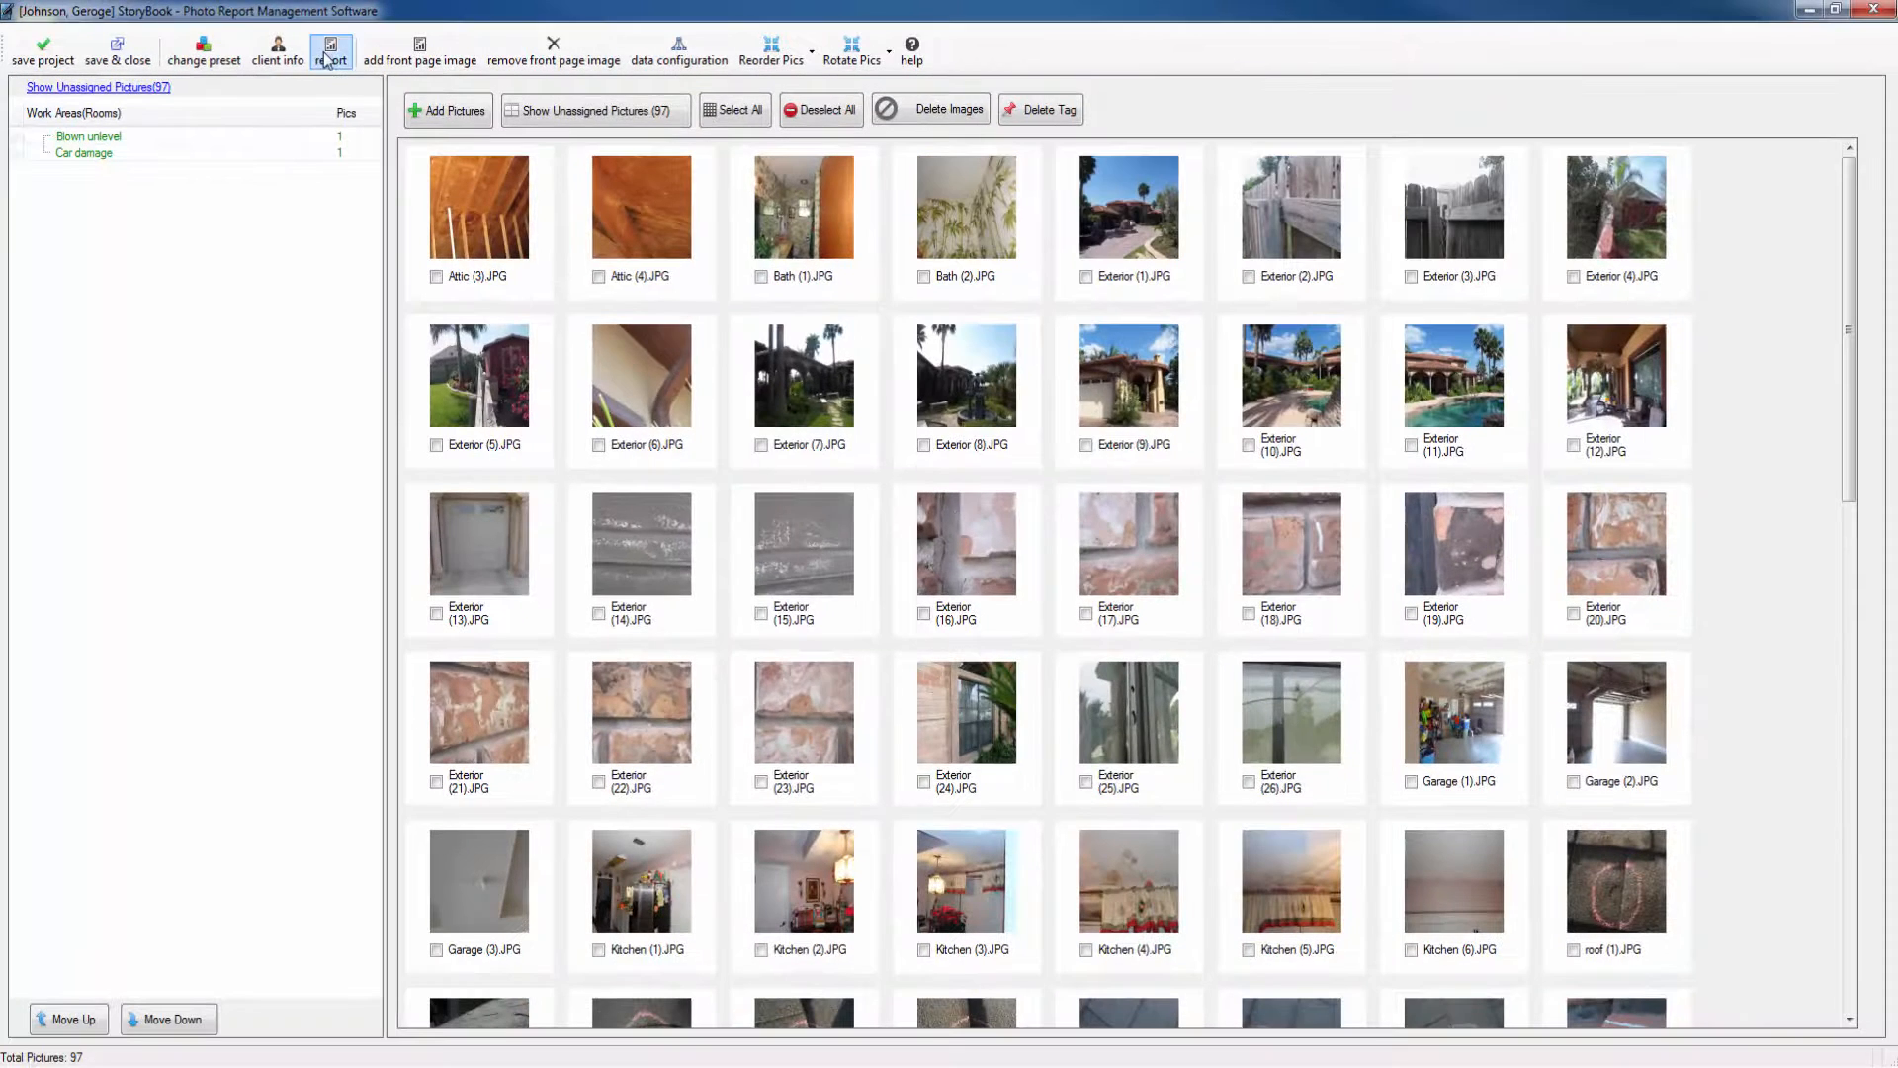
# Generate the project's photo report and review the Blown unlevel and Car damage descriptions in its damage summary and picture pages.
pyautogui.click(327, 61)
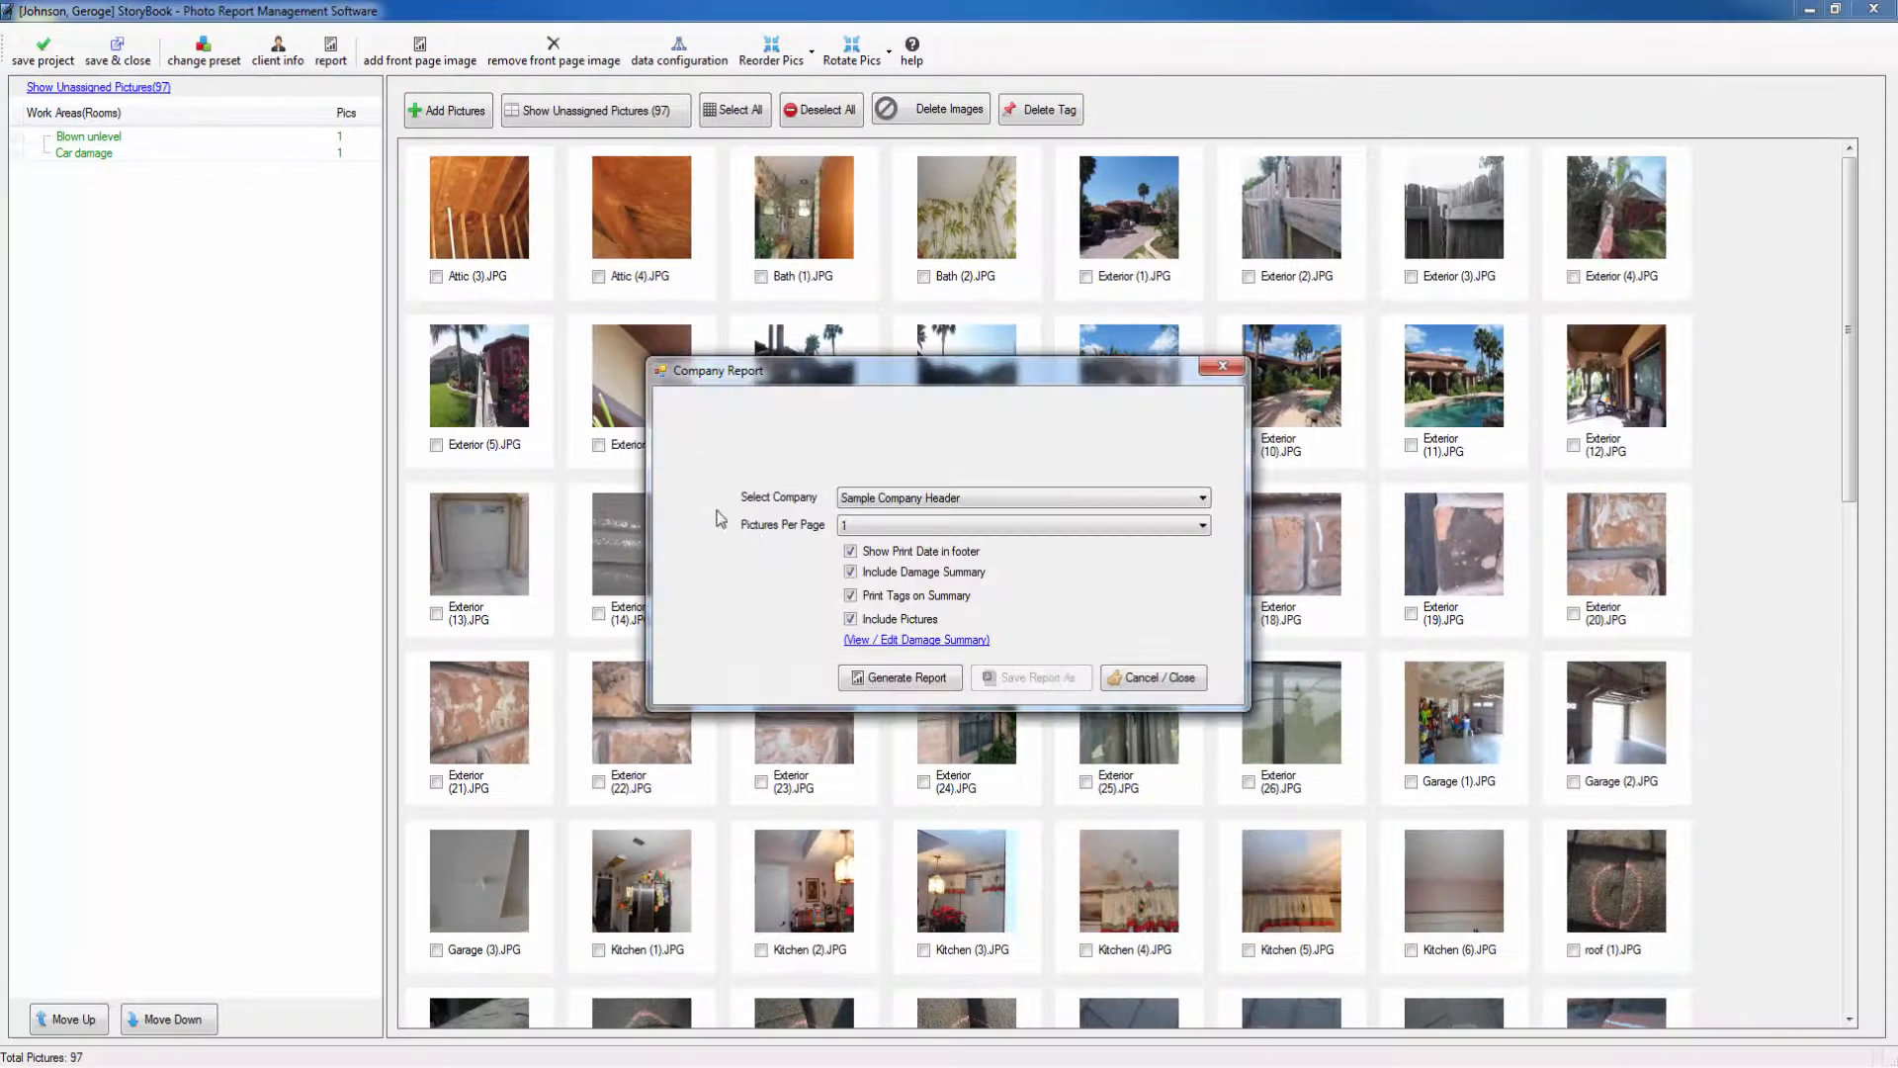
pyautogui.click(930, 680)
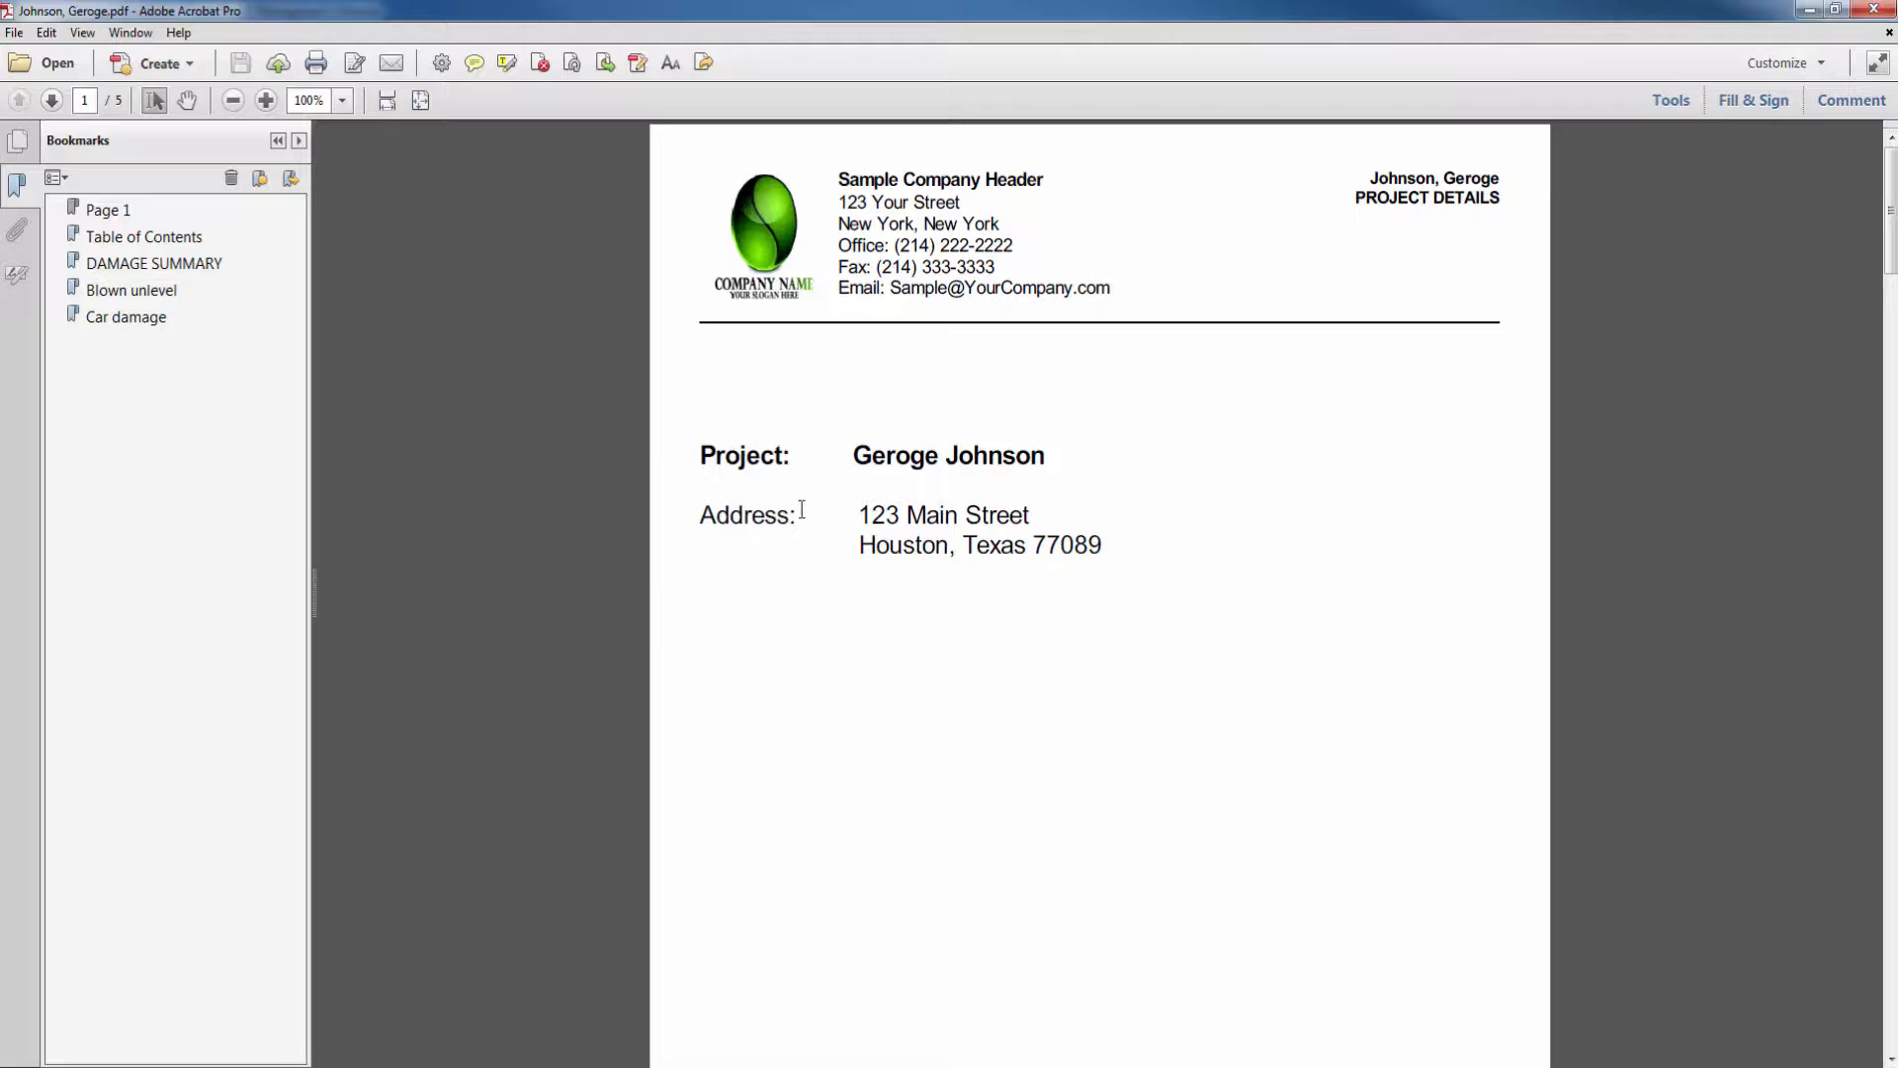
pyautogui.scroll(-1, 1046, 702)
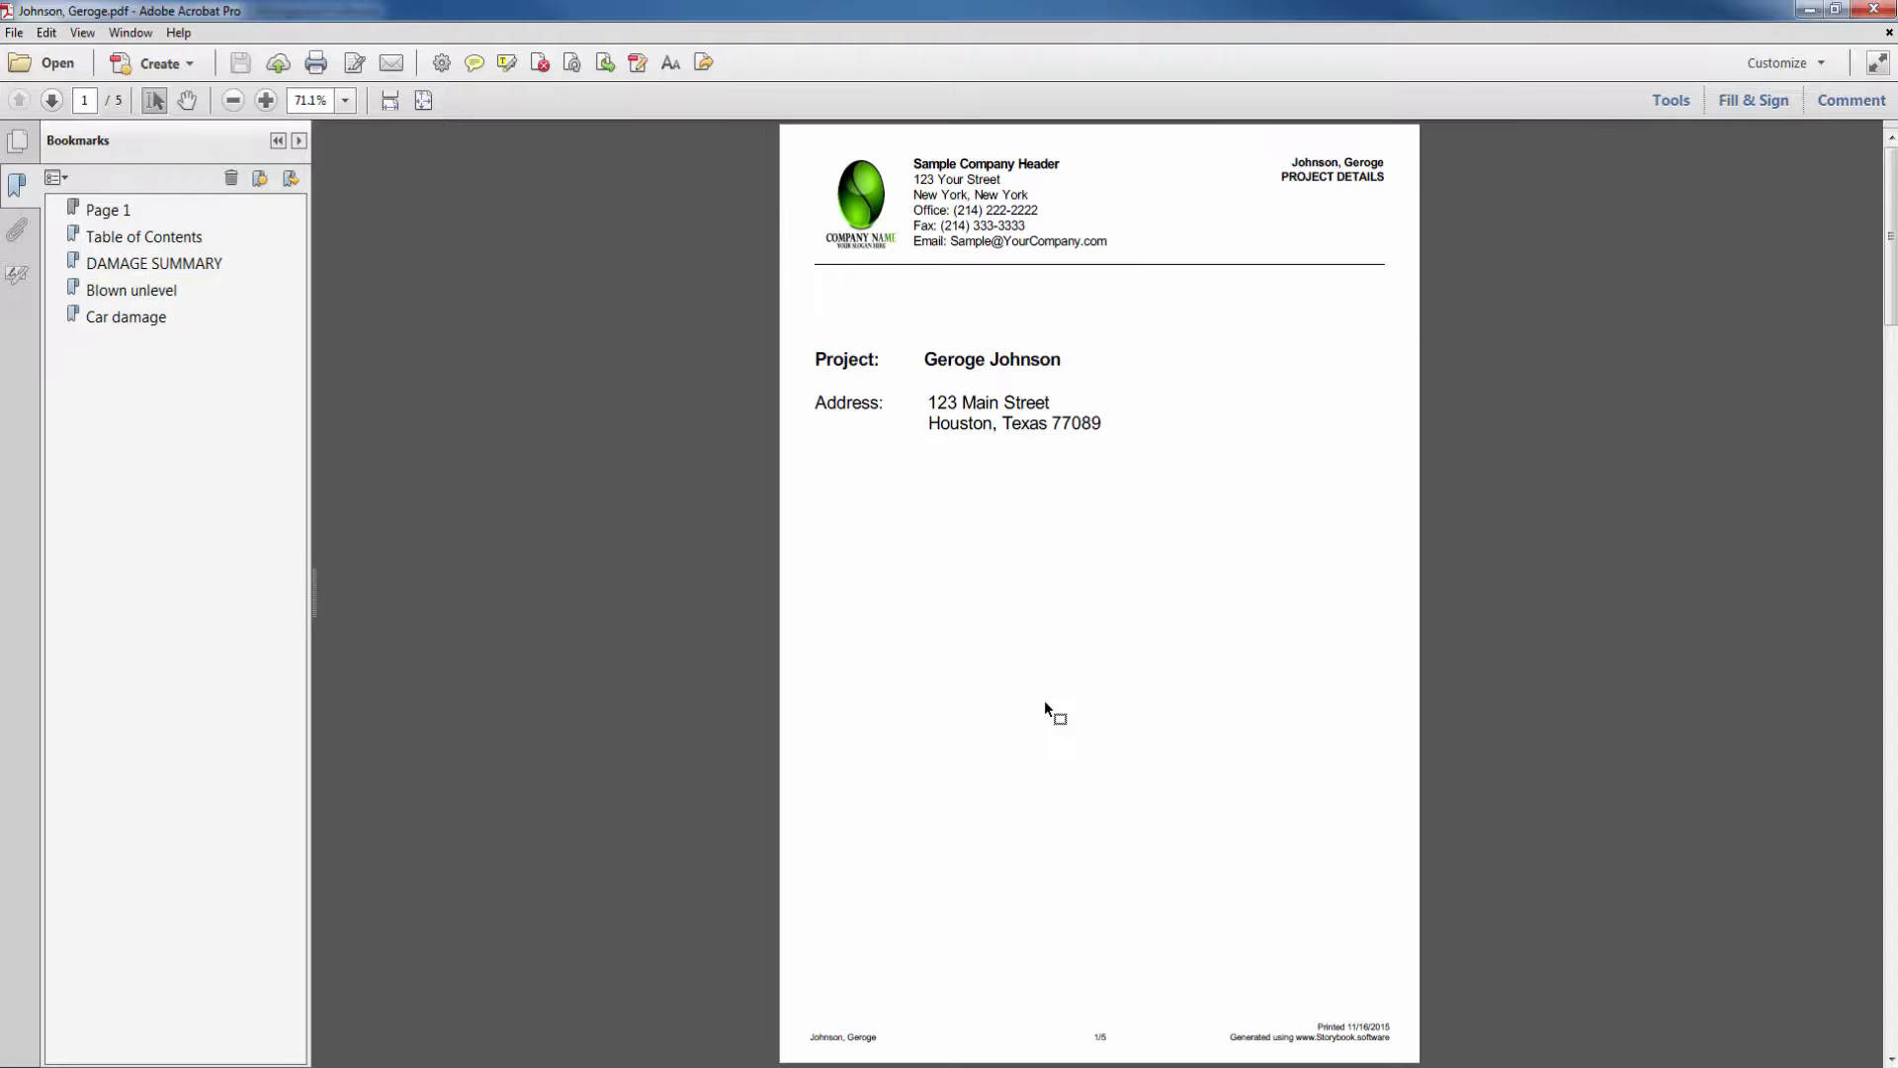
pyautogui.scroll(1, 1046, 702)
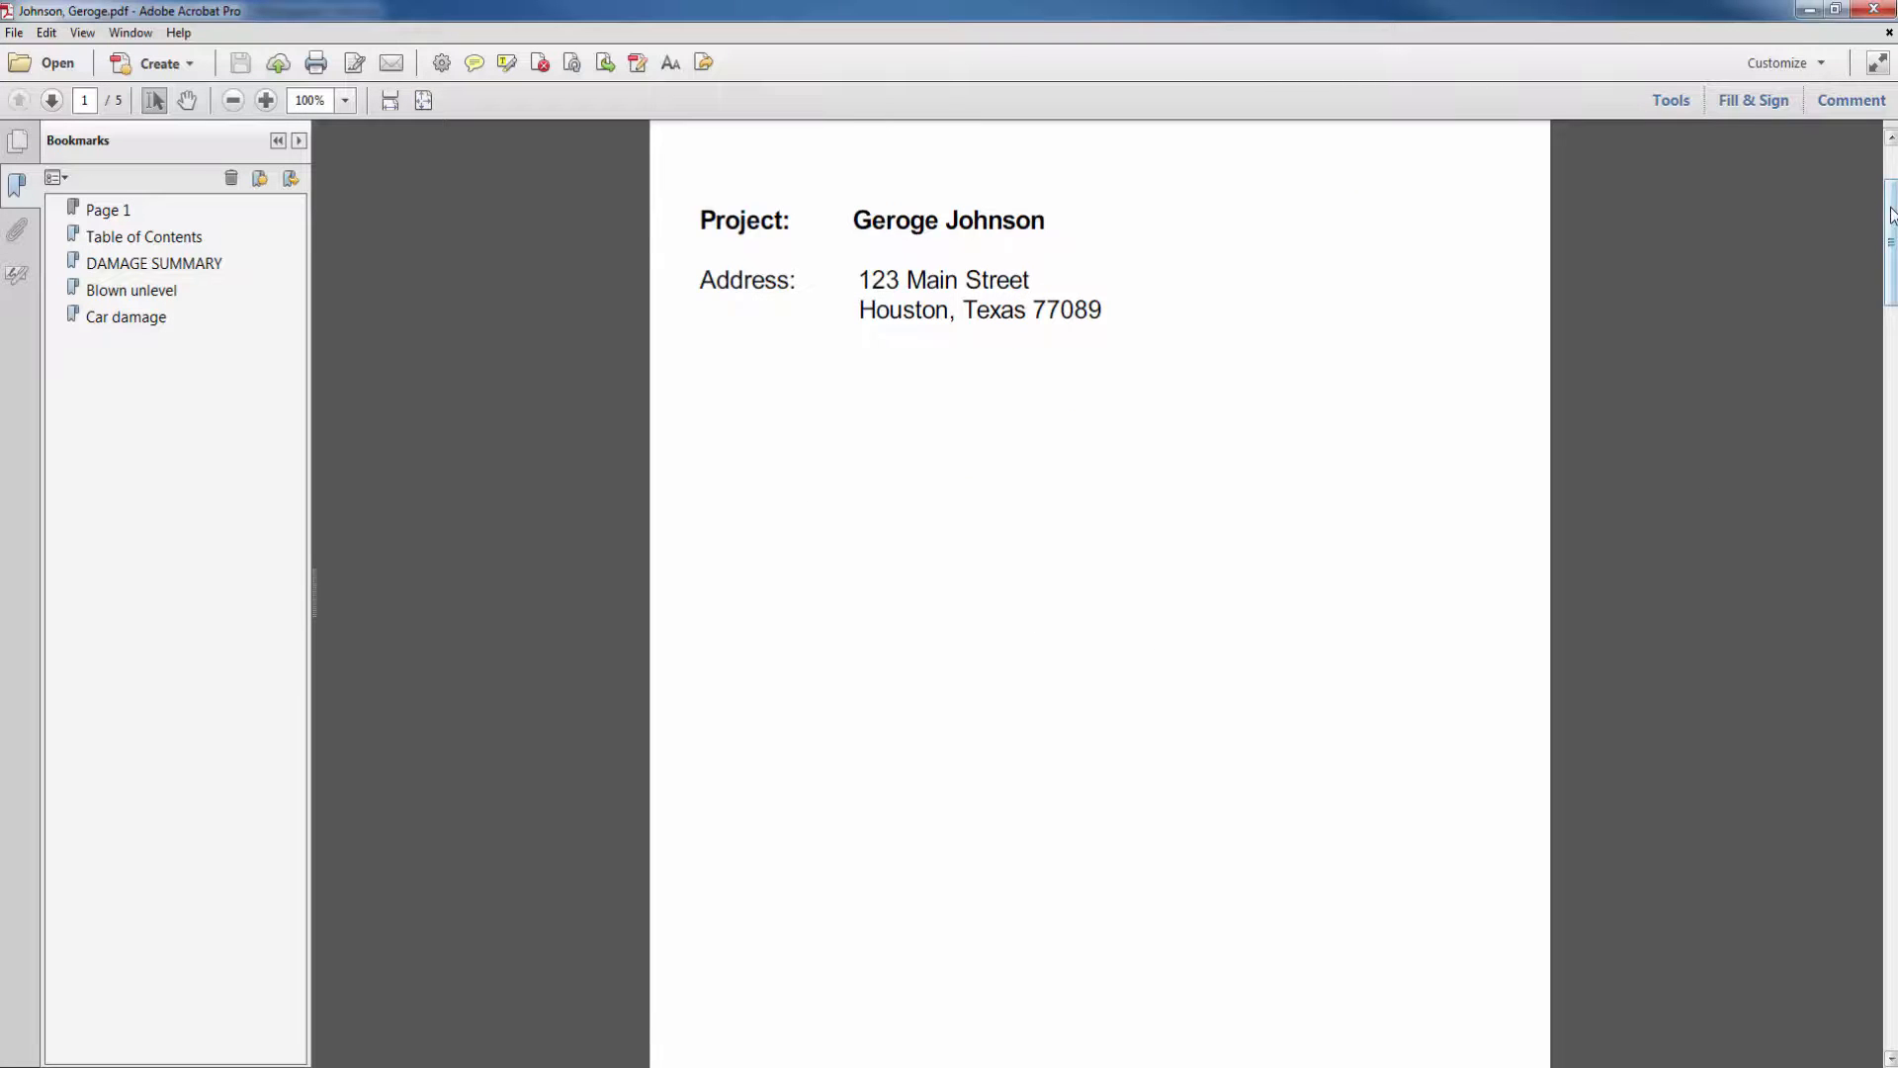
pyautogui.moveTo(1886, 224); pyautogui.dragTo(1875, 396)
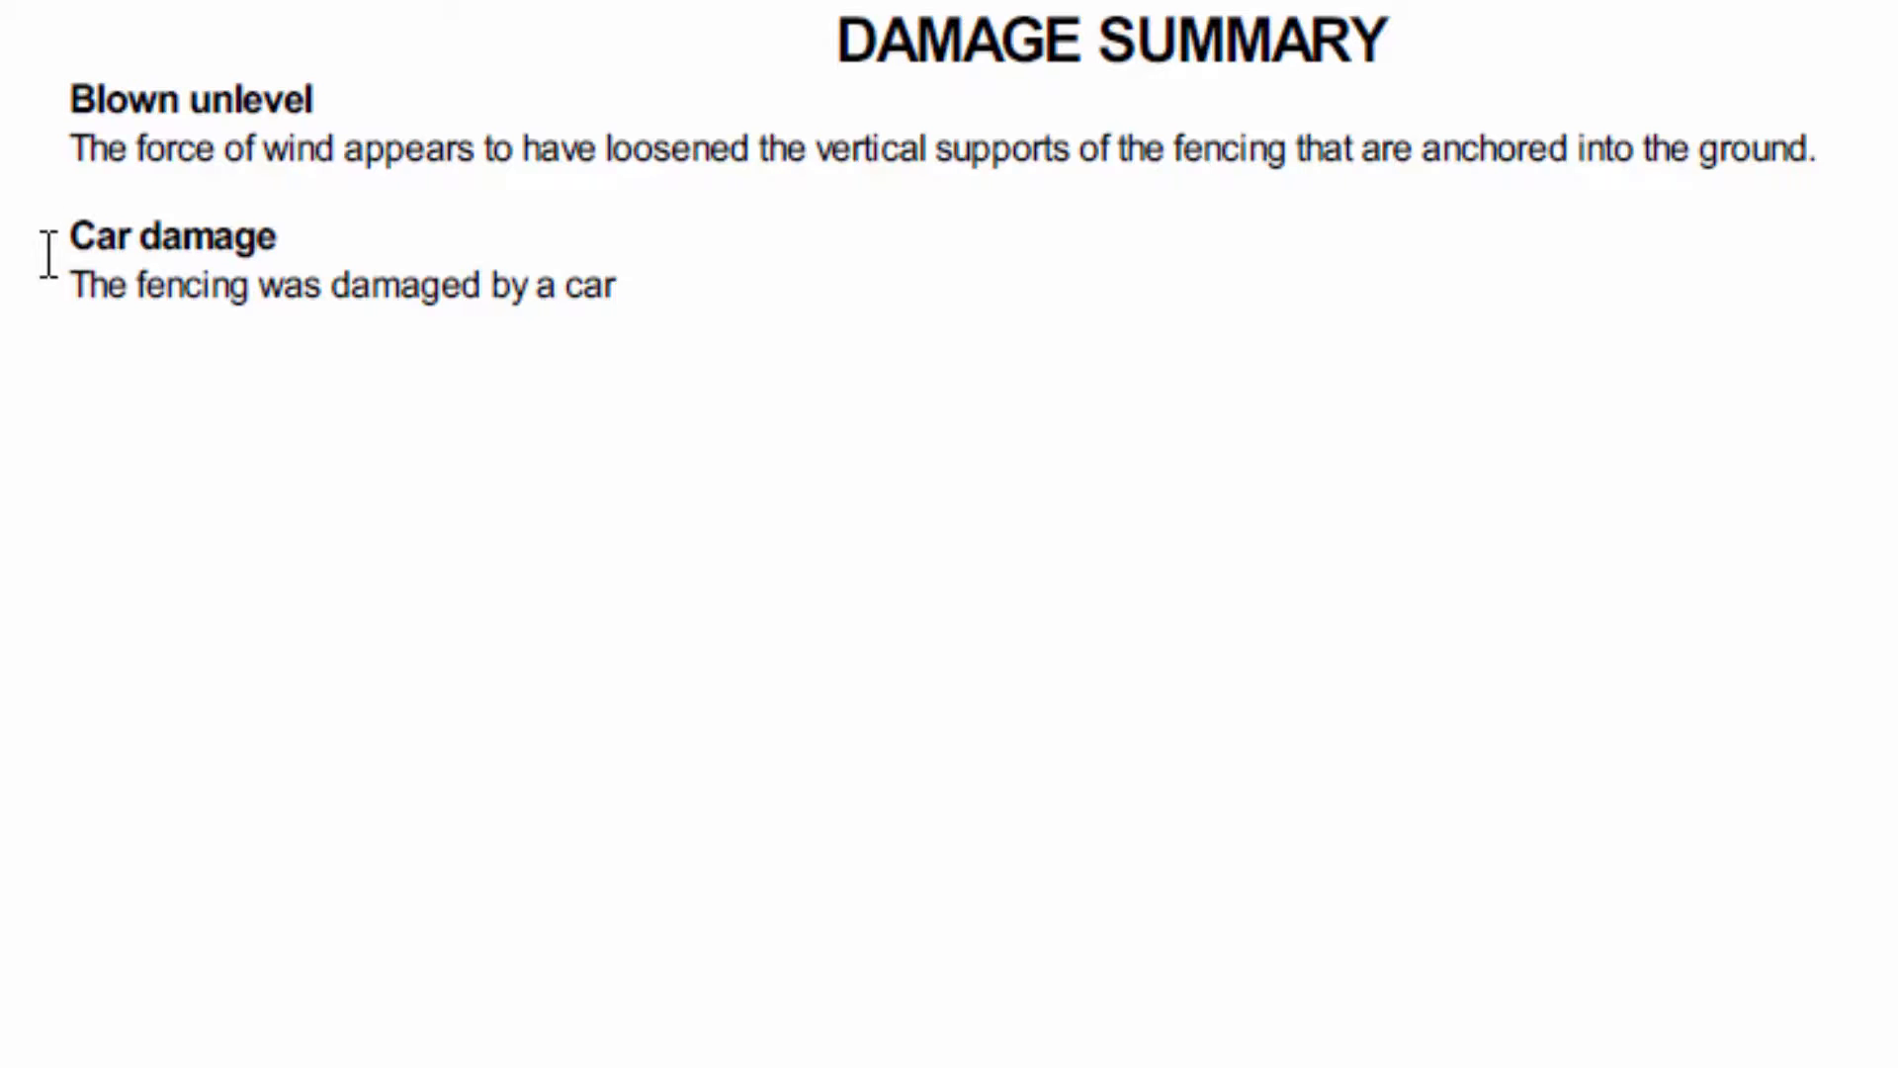
pyautogui.moveTo(1893, 582); pyautogui.dragTo(1893, 981)
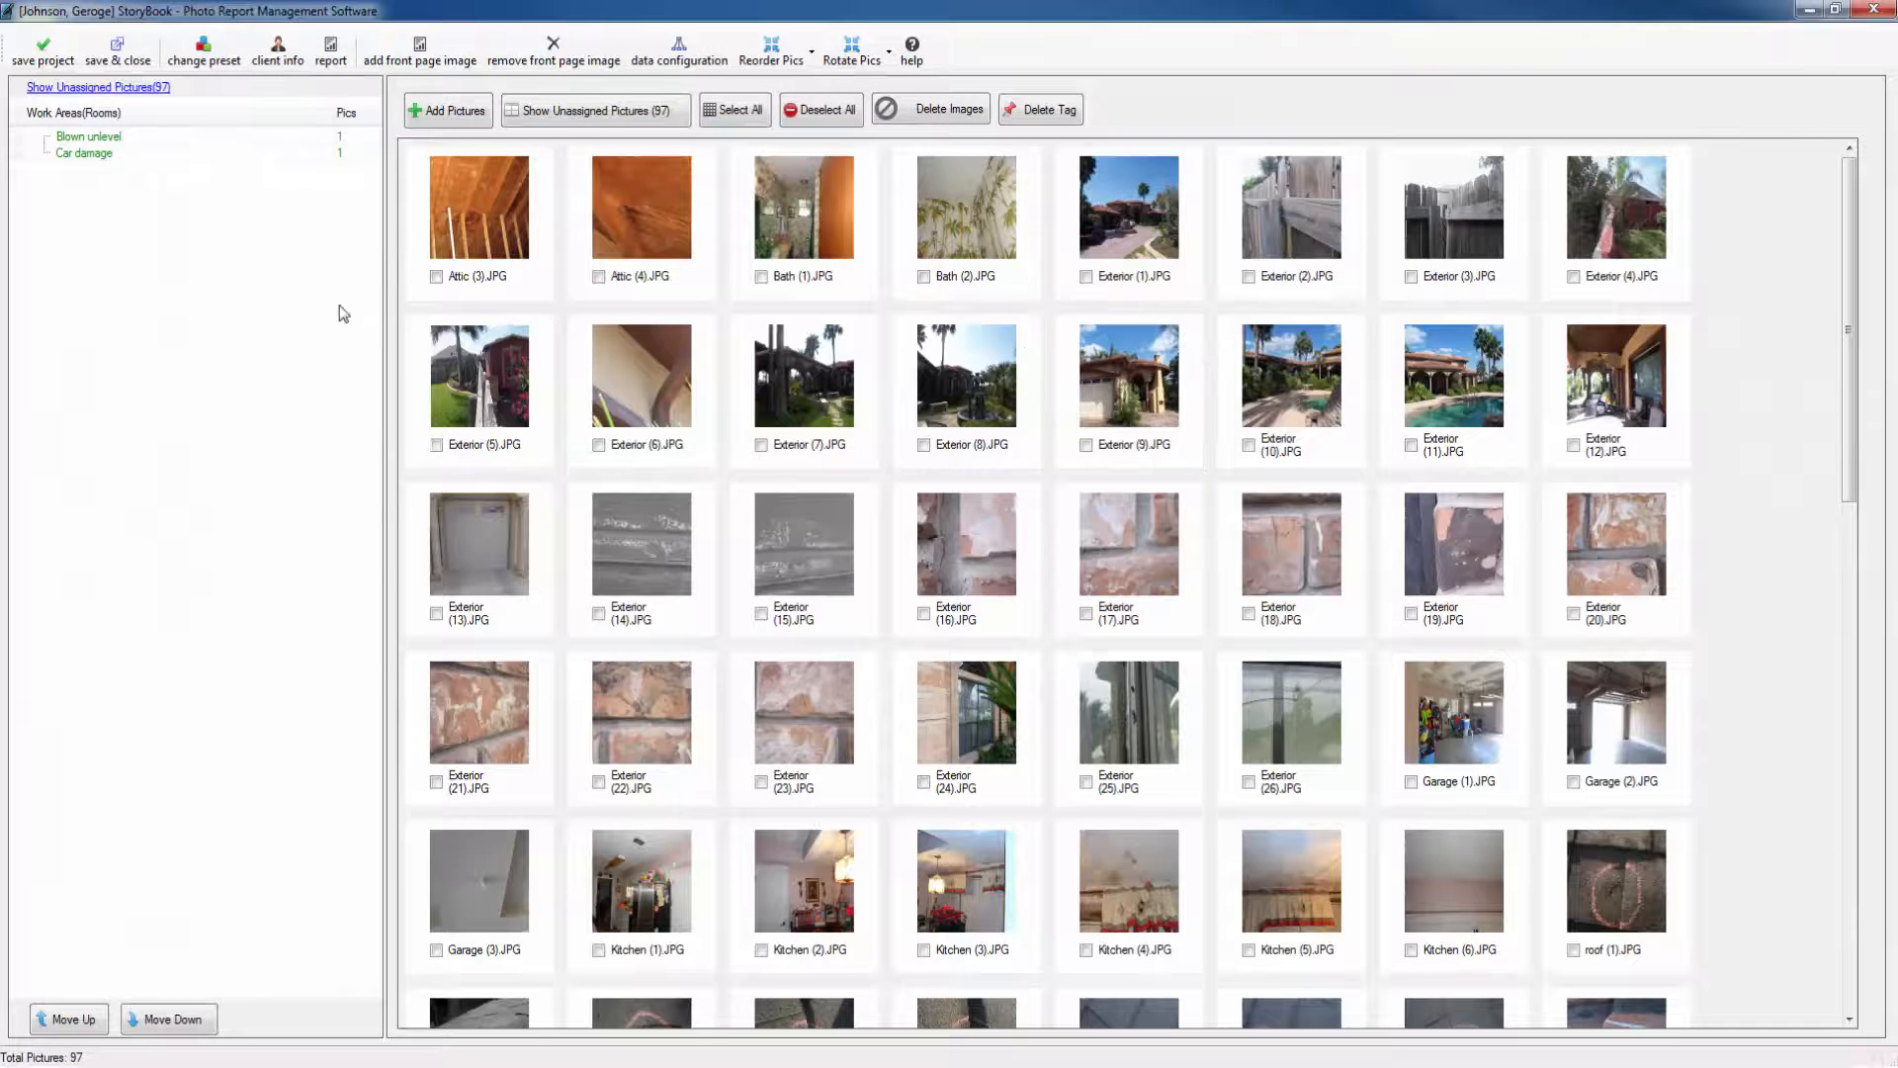
# Add a new top-level label category in the data configuration with the title Basement and the description Basement.
pyautogui.click(667, 55)
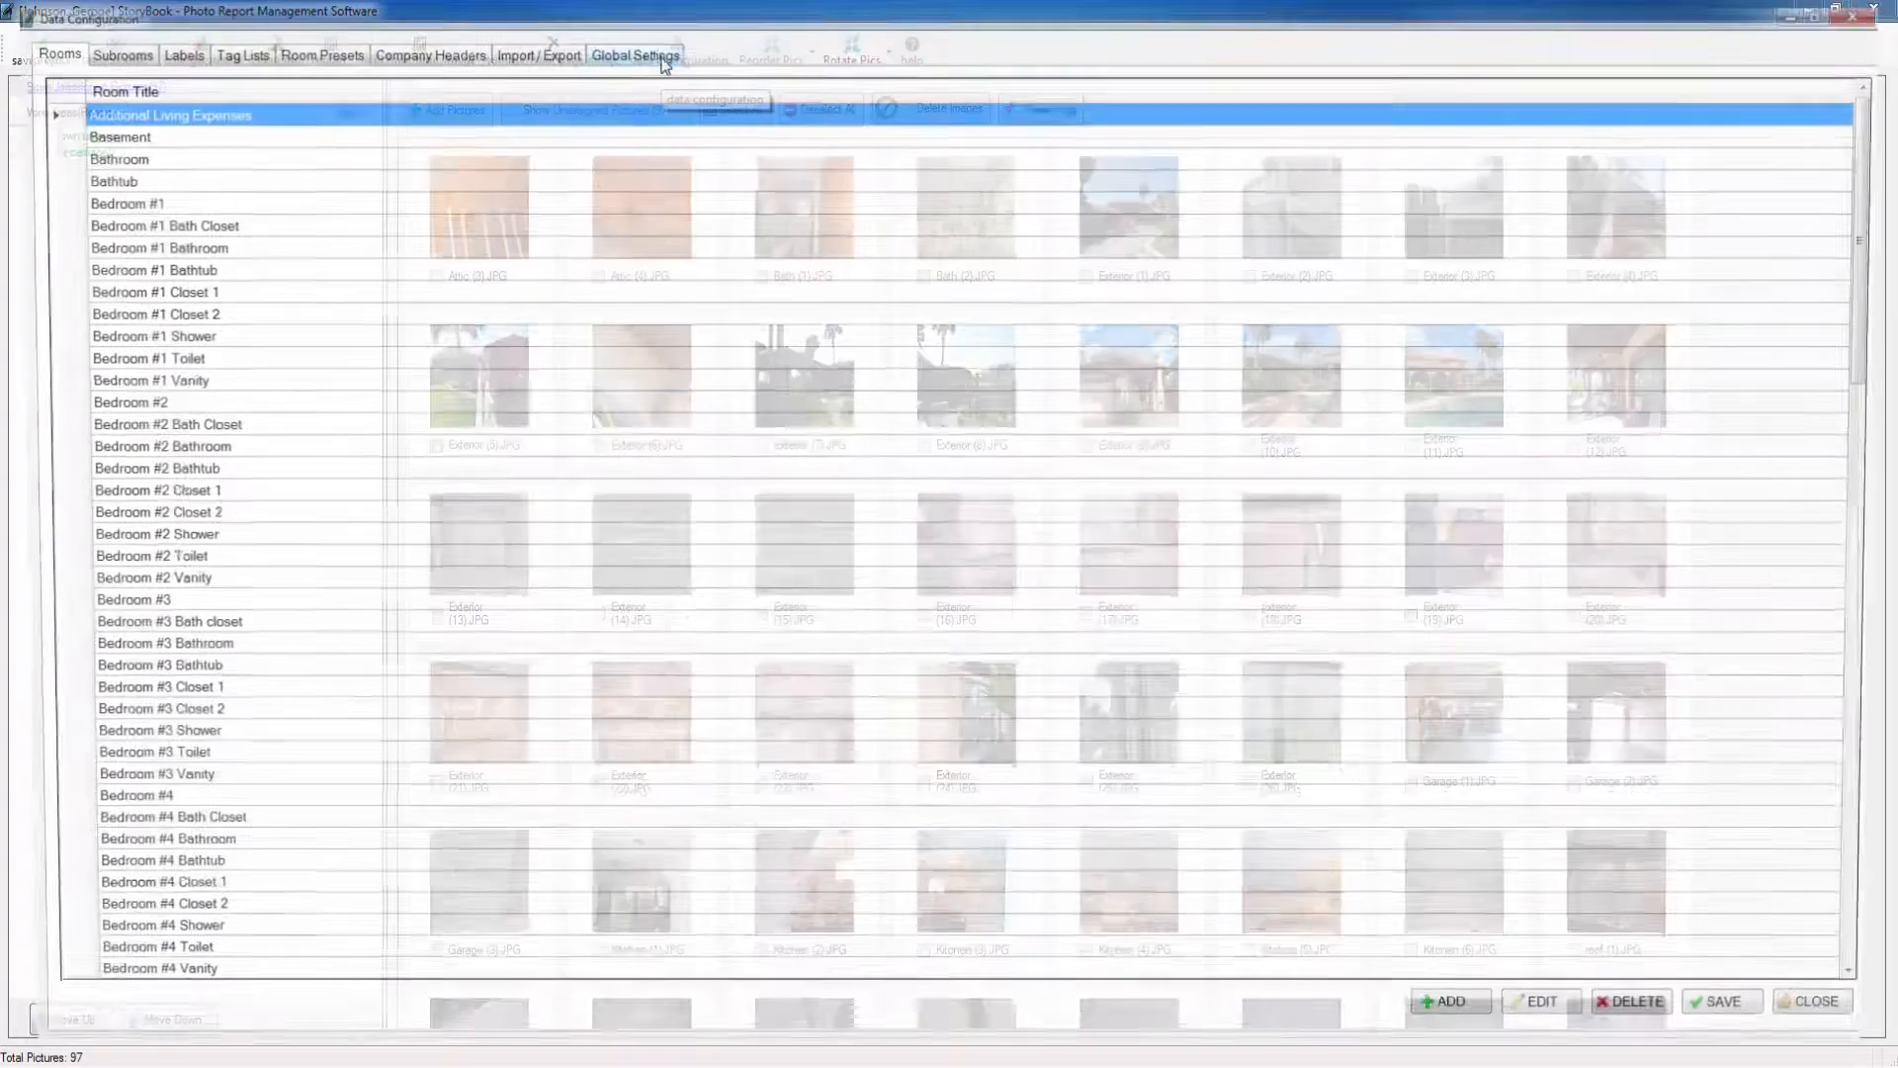
pyautogui.click(174, 52)
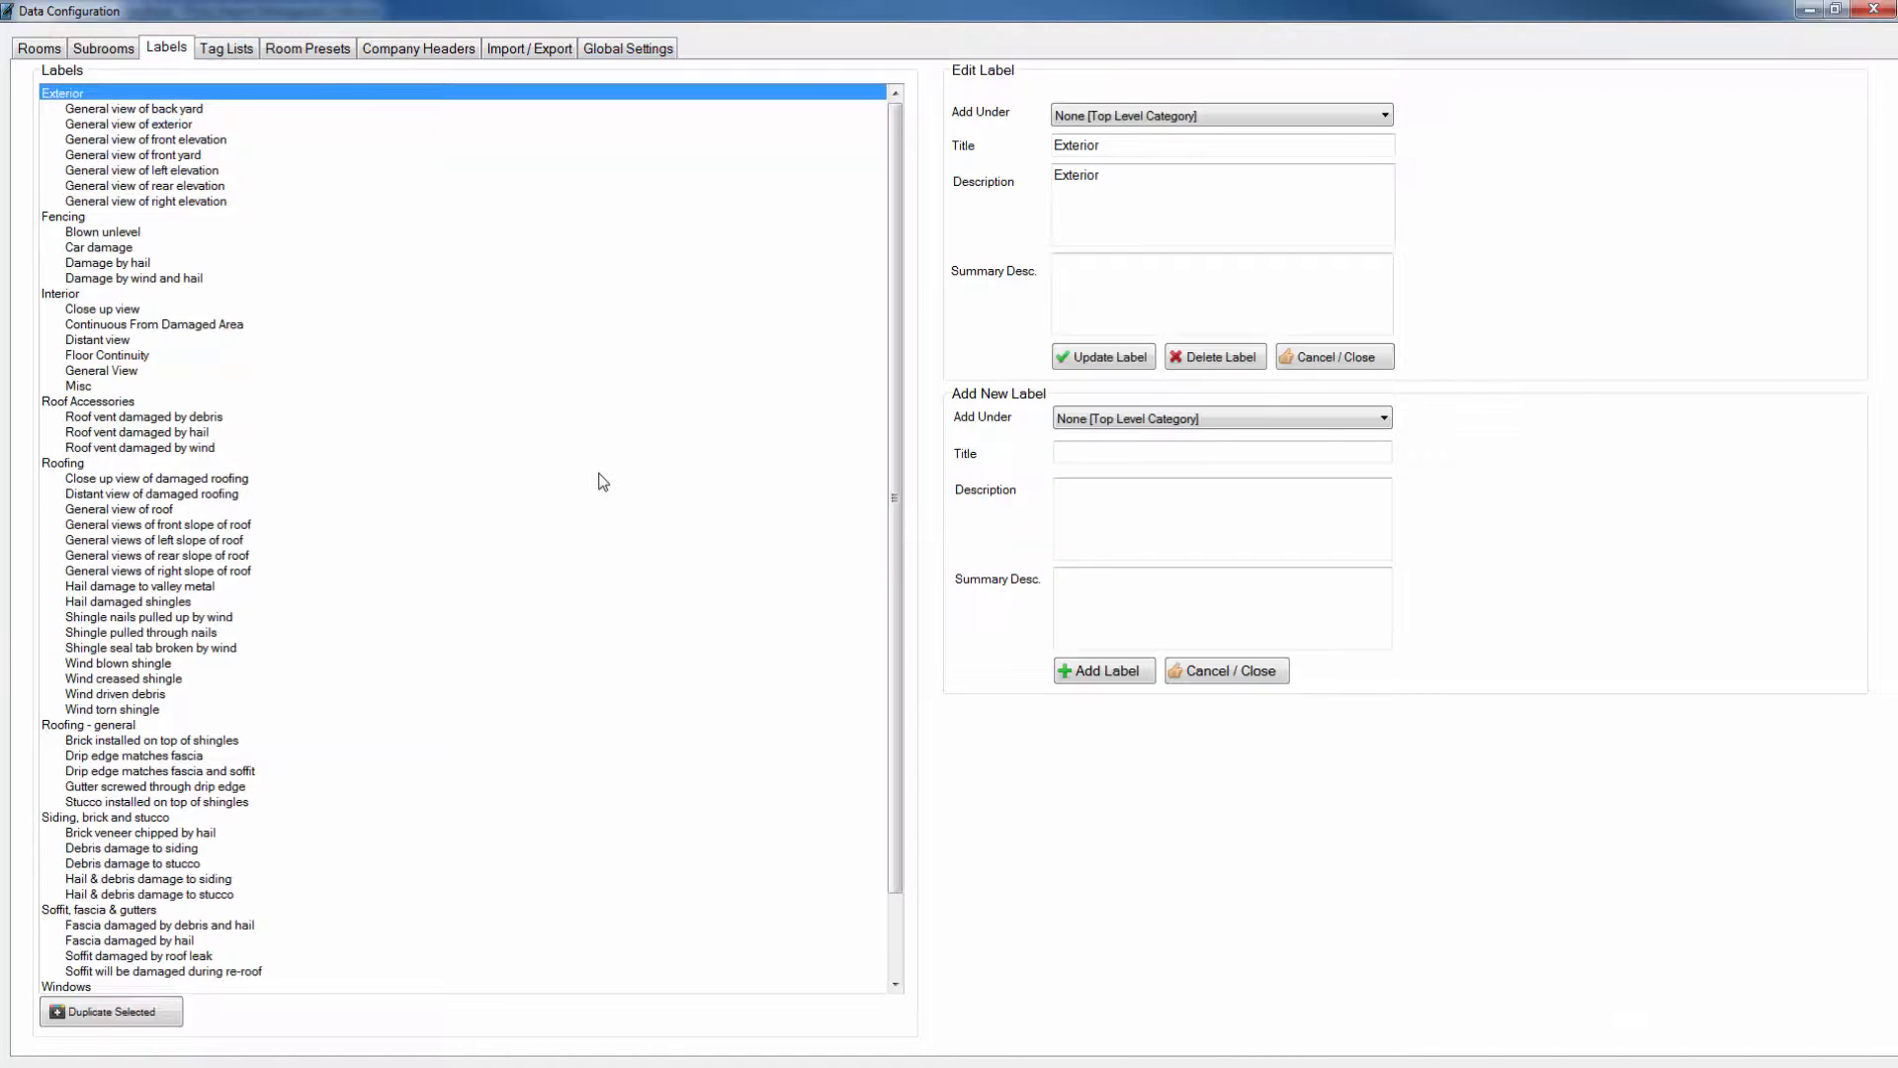
pyautogui.click(1146, 458)
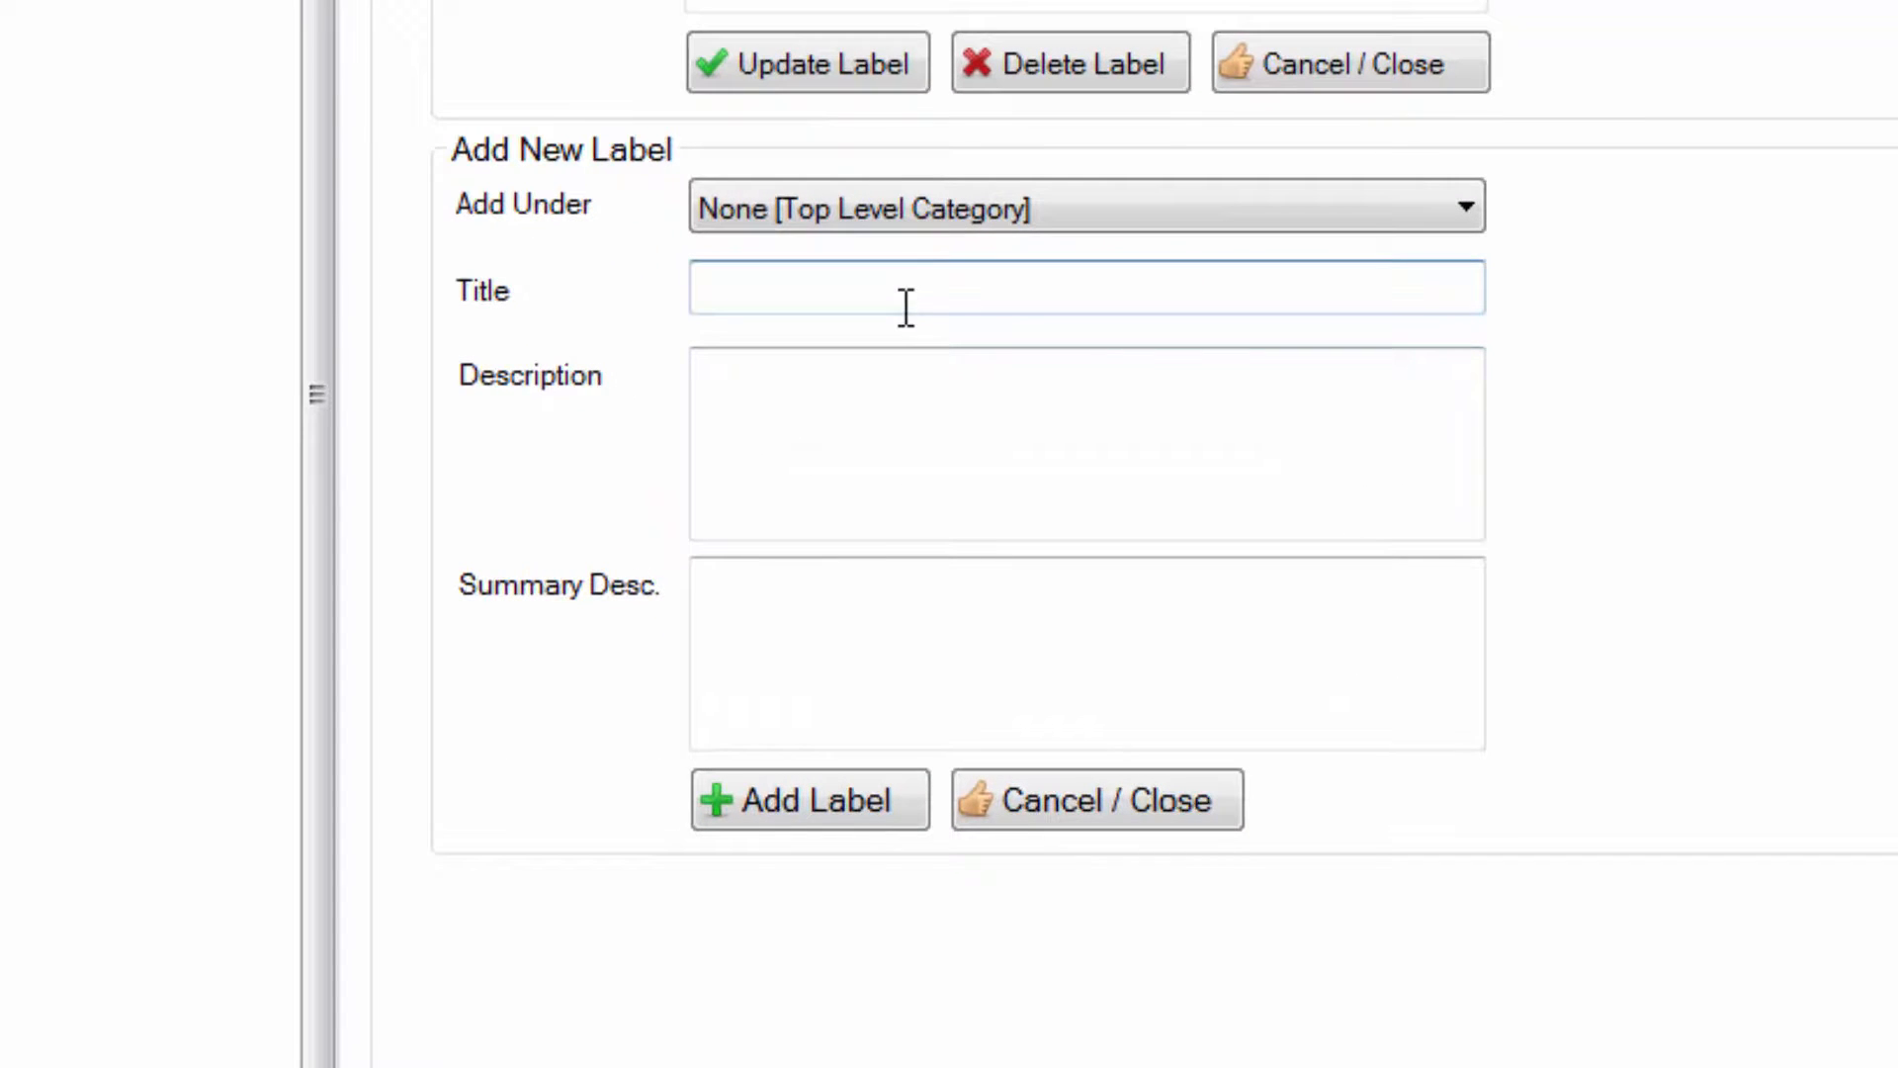
pyautogui.write('Basement')
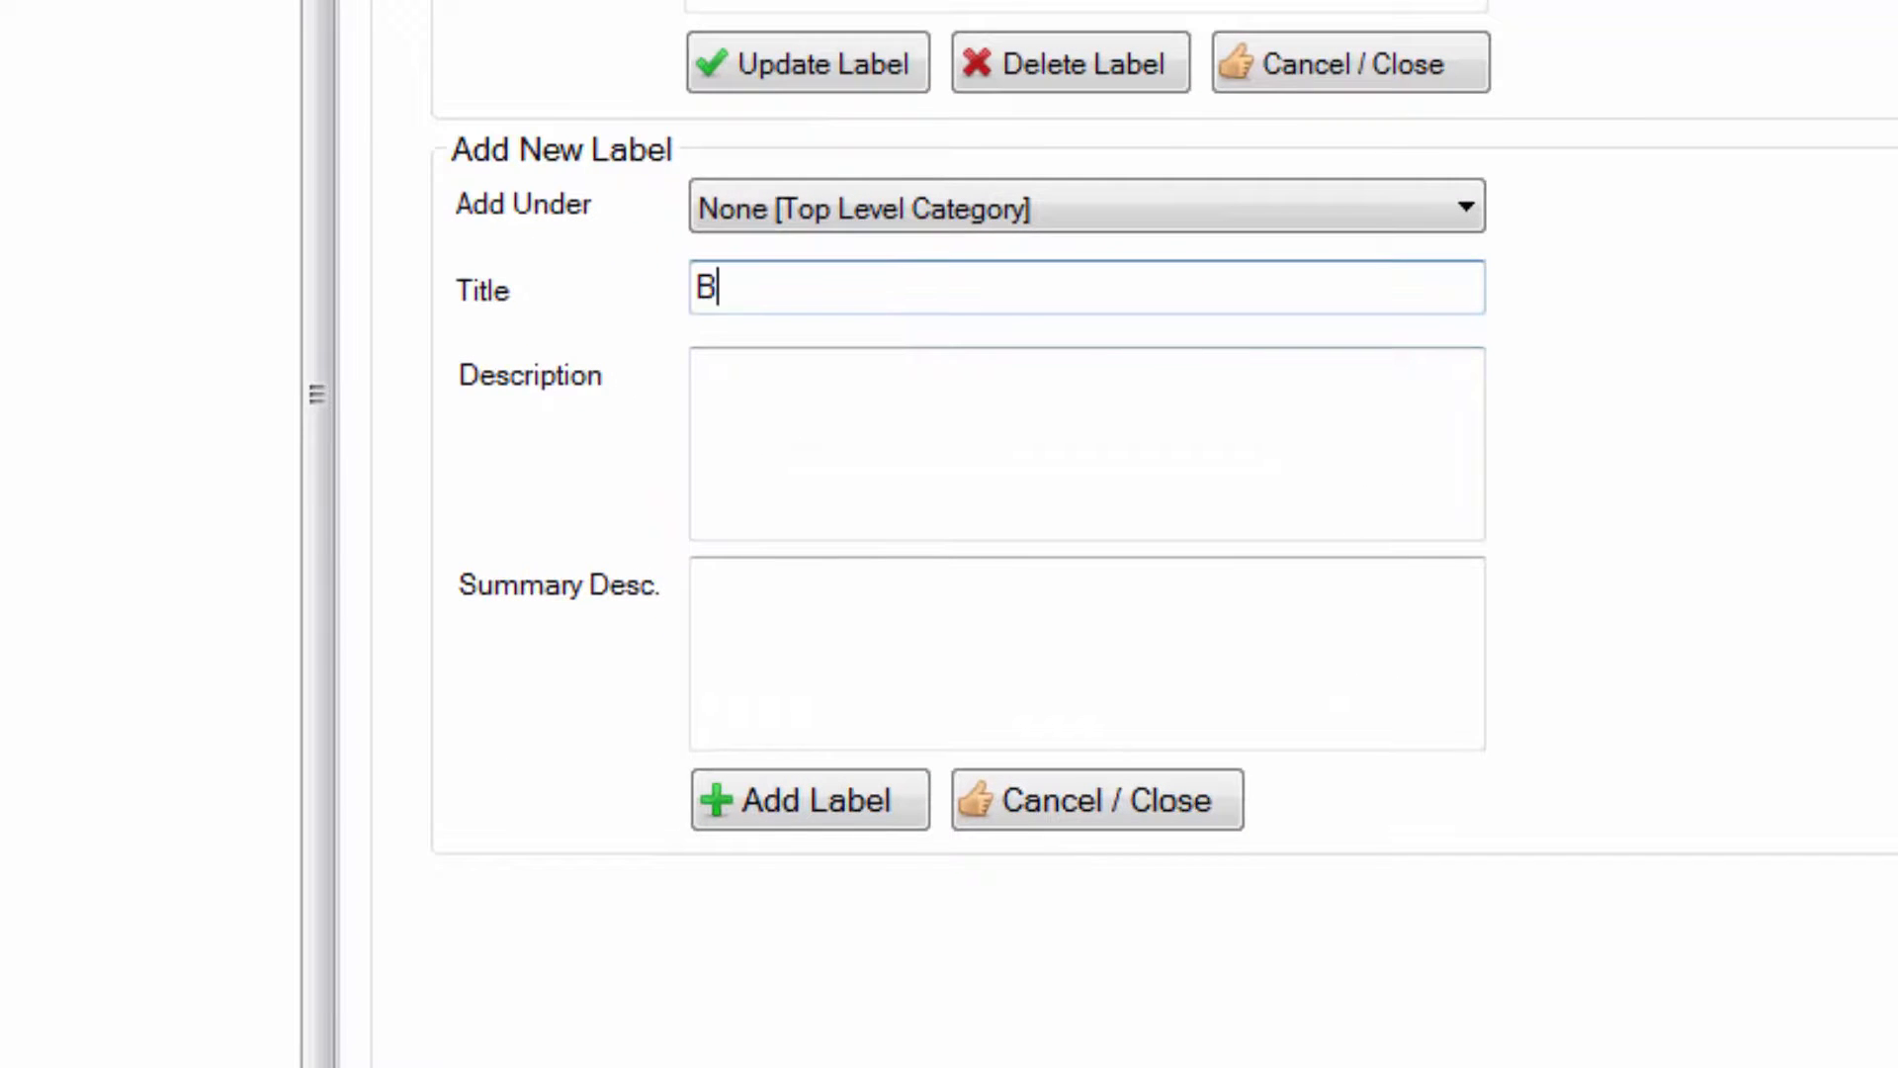
pyautogui.press('Tab')
pyautogui.write('Basement')
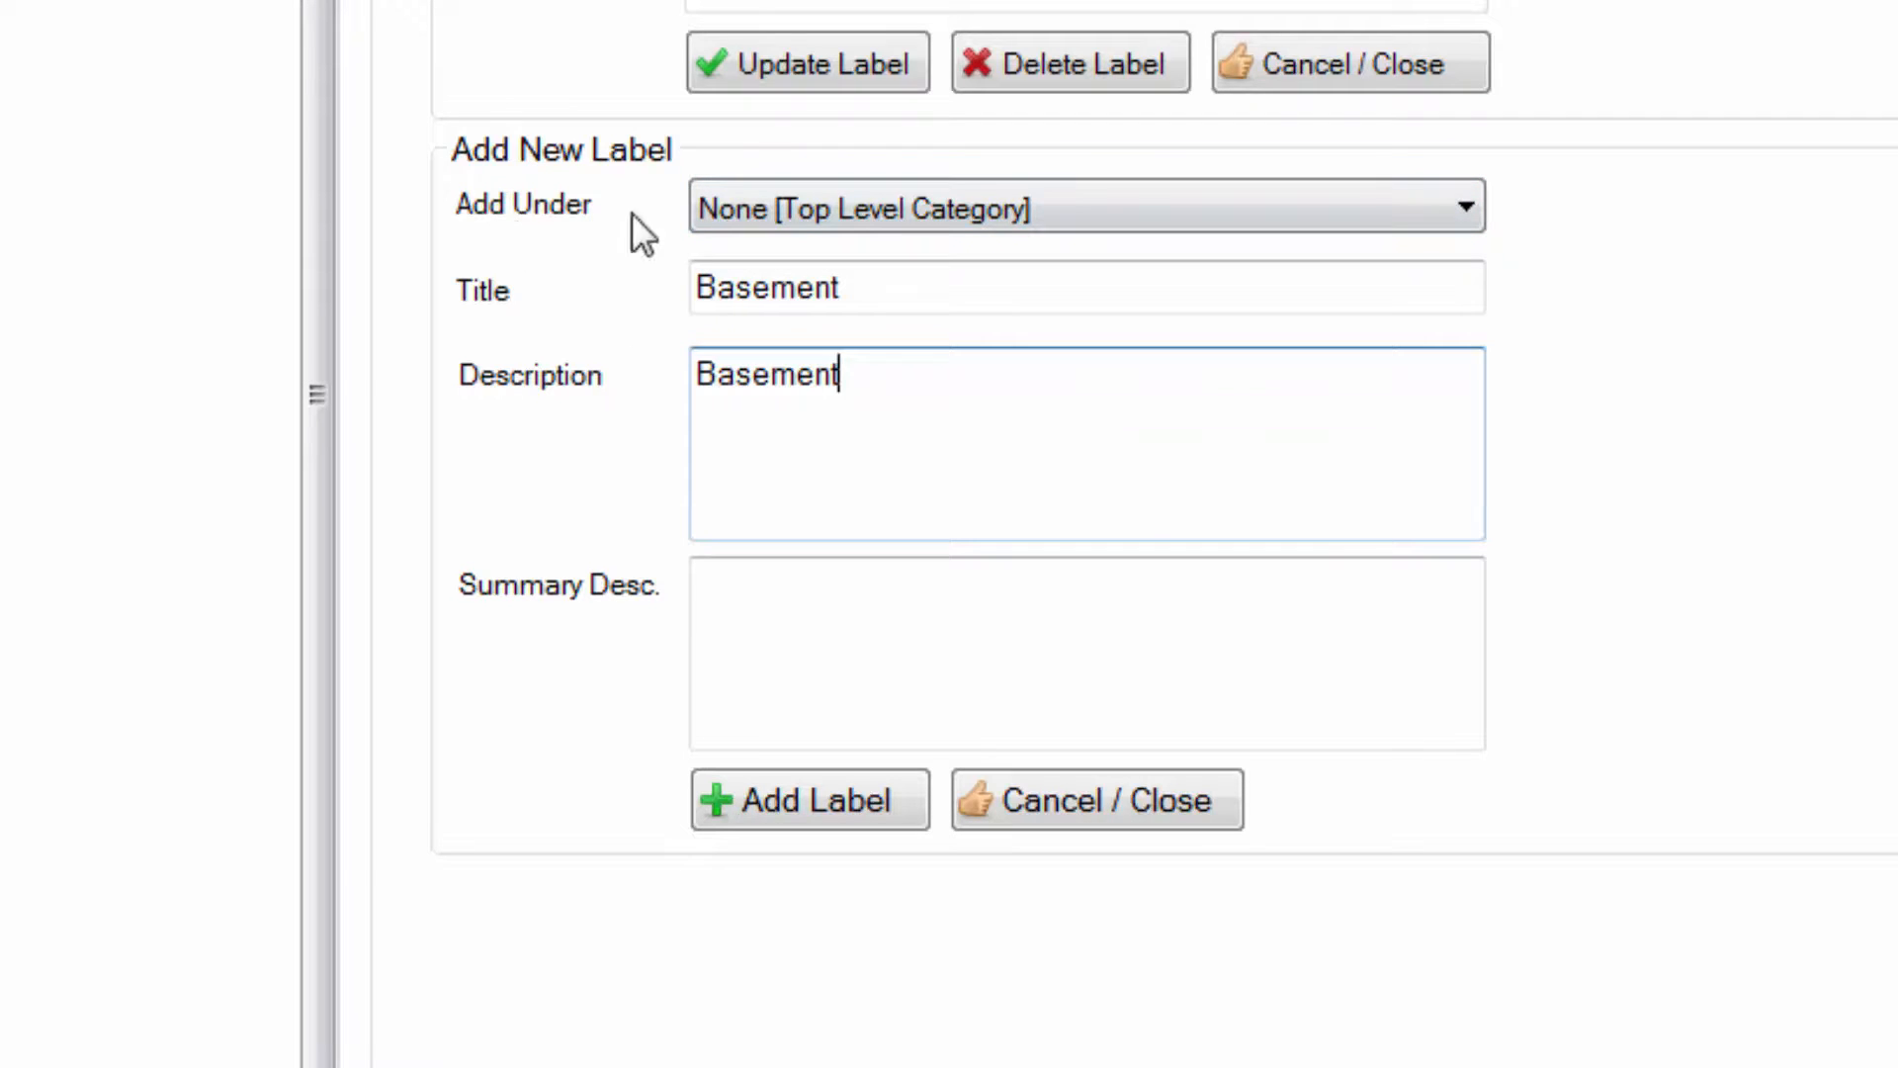
pyautogui.click(916, 227)
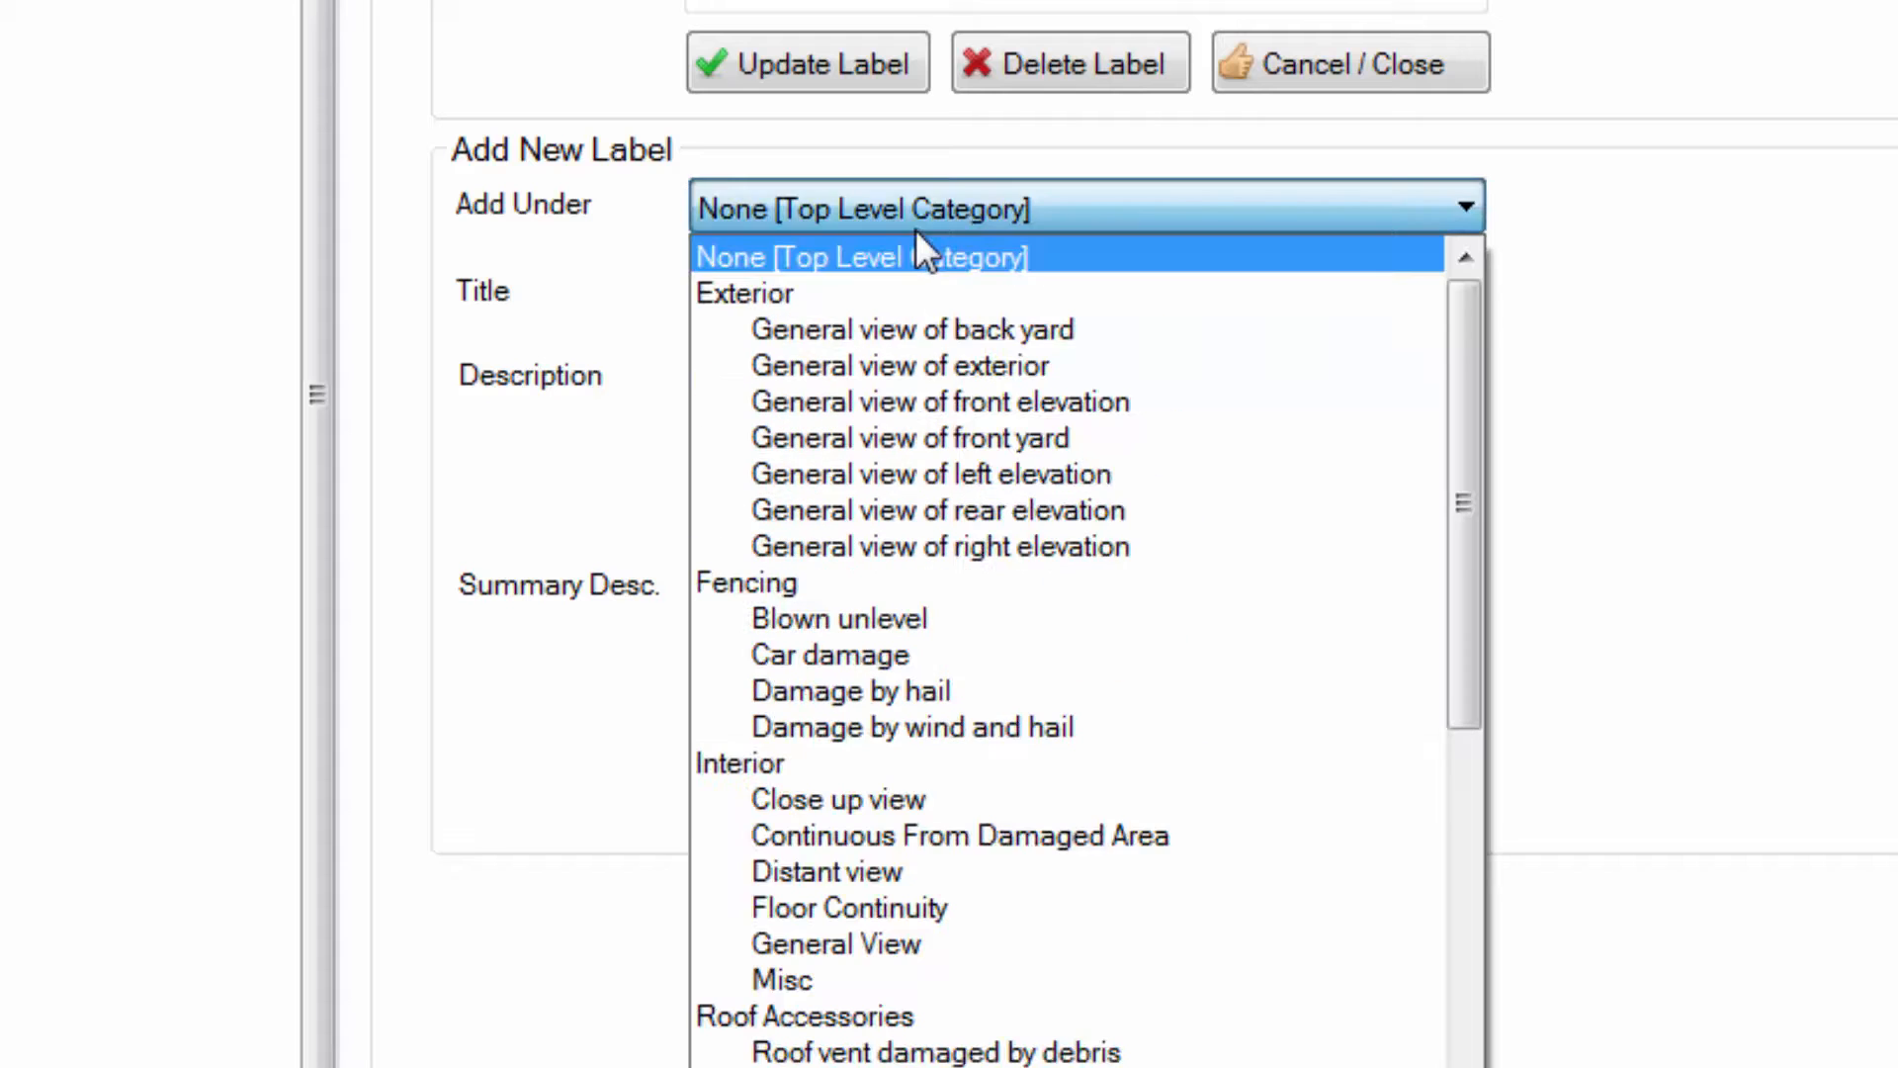
pyautogui.click(915, 229)
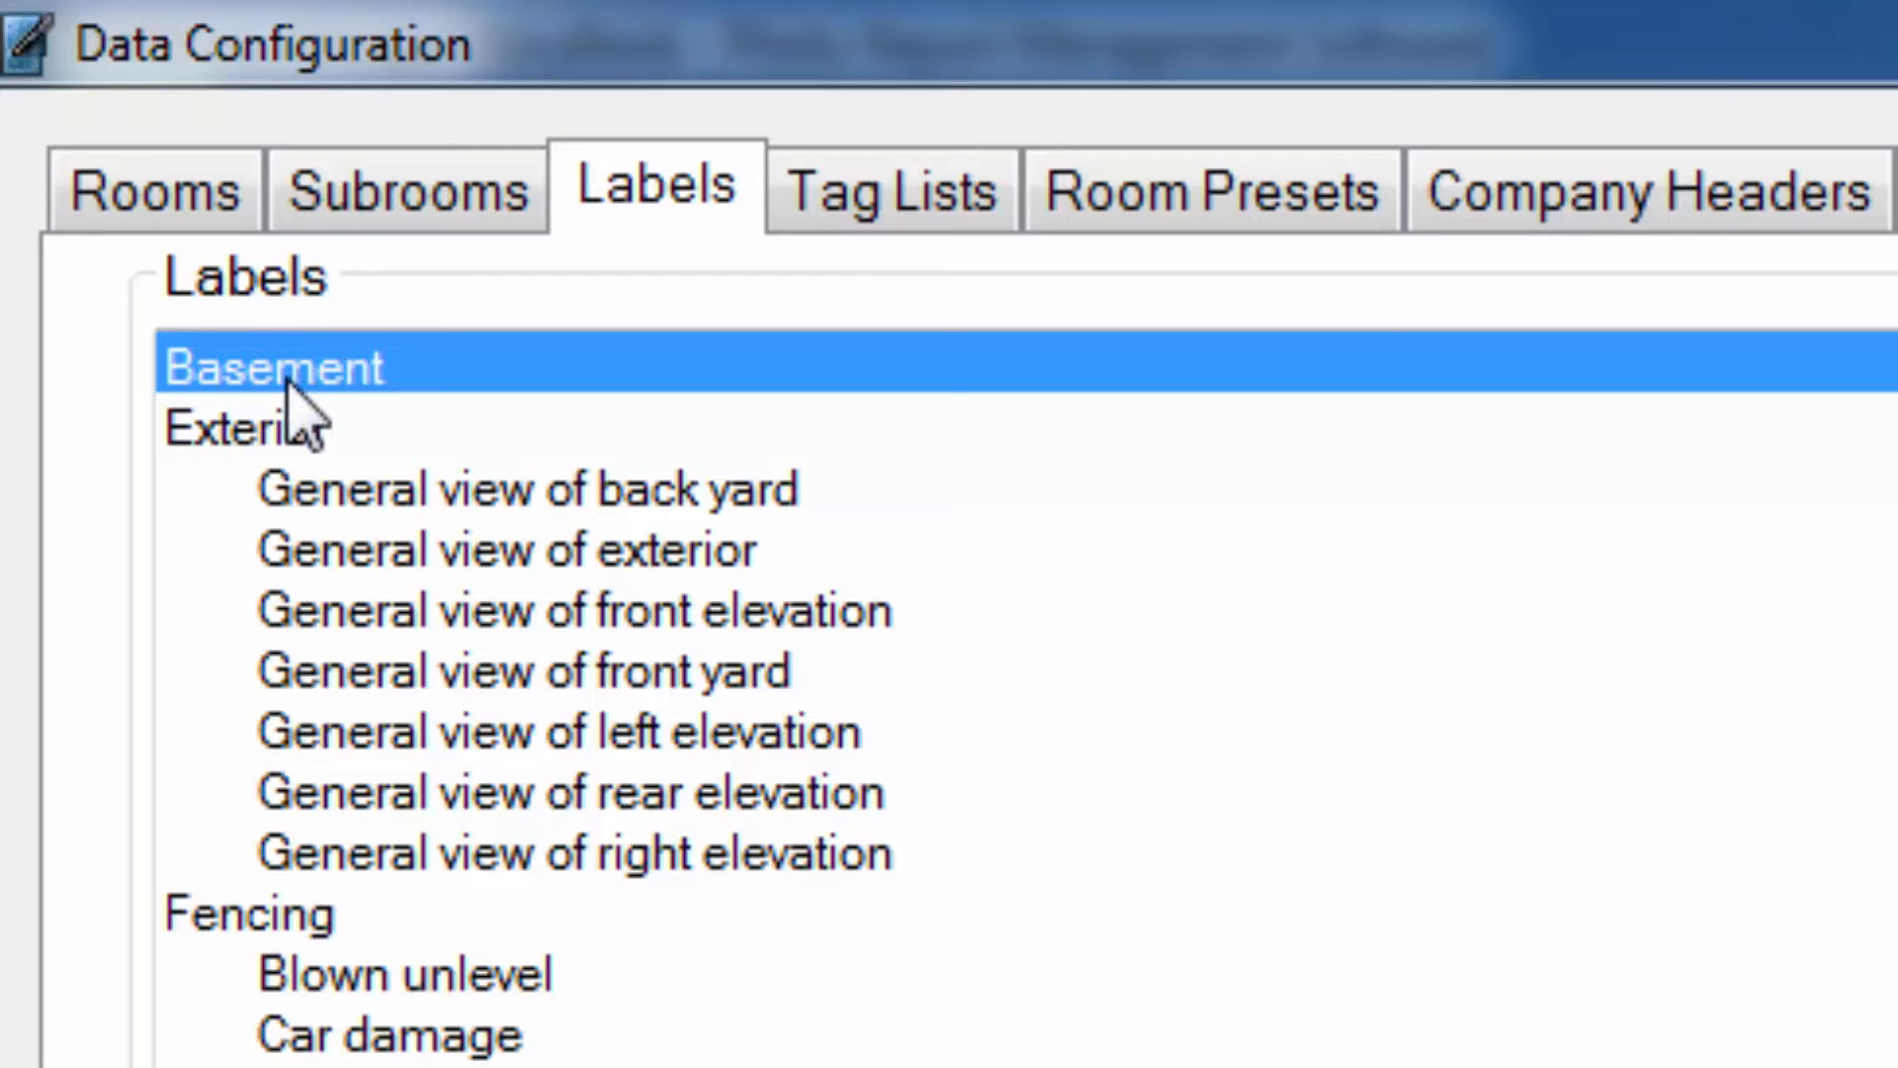
pyautogui.click(259, 425)
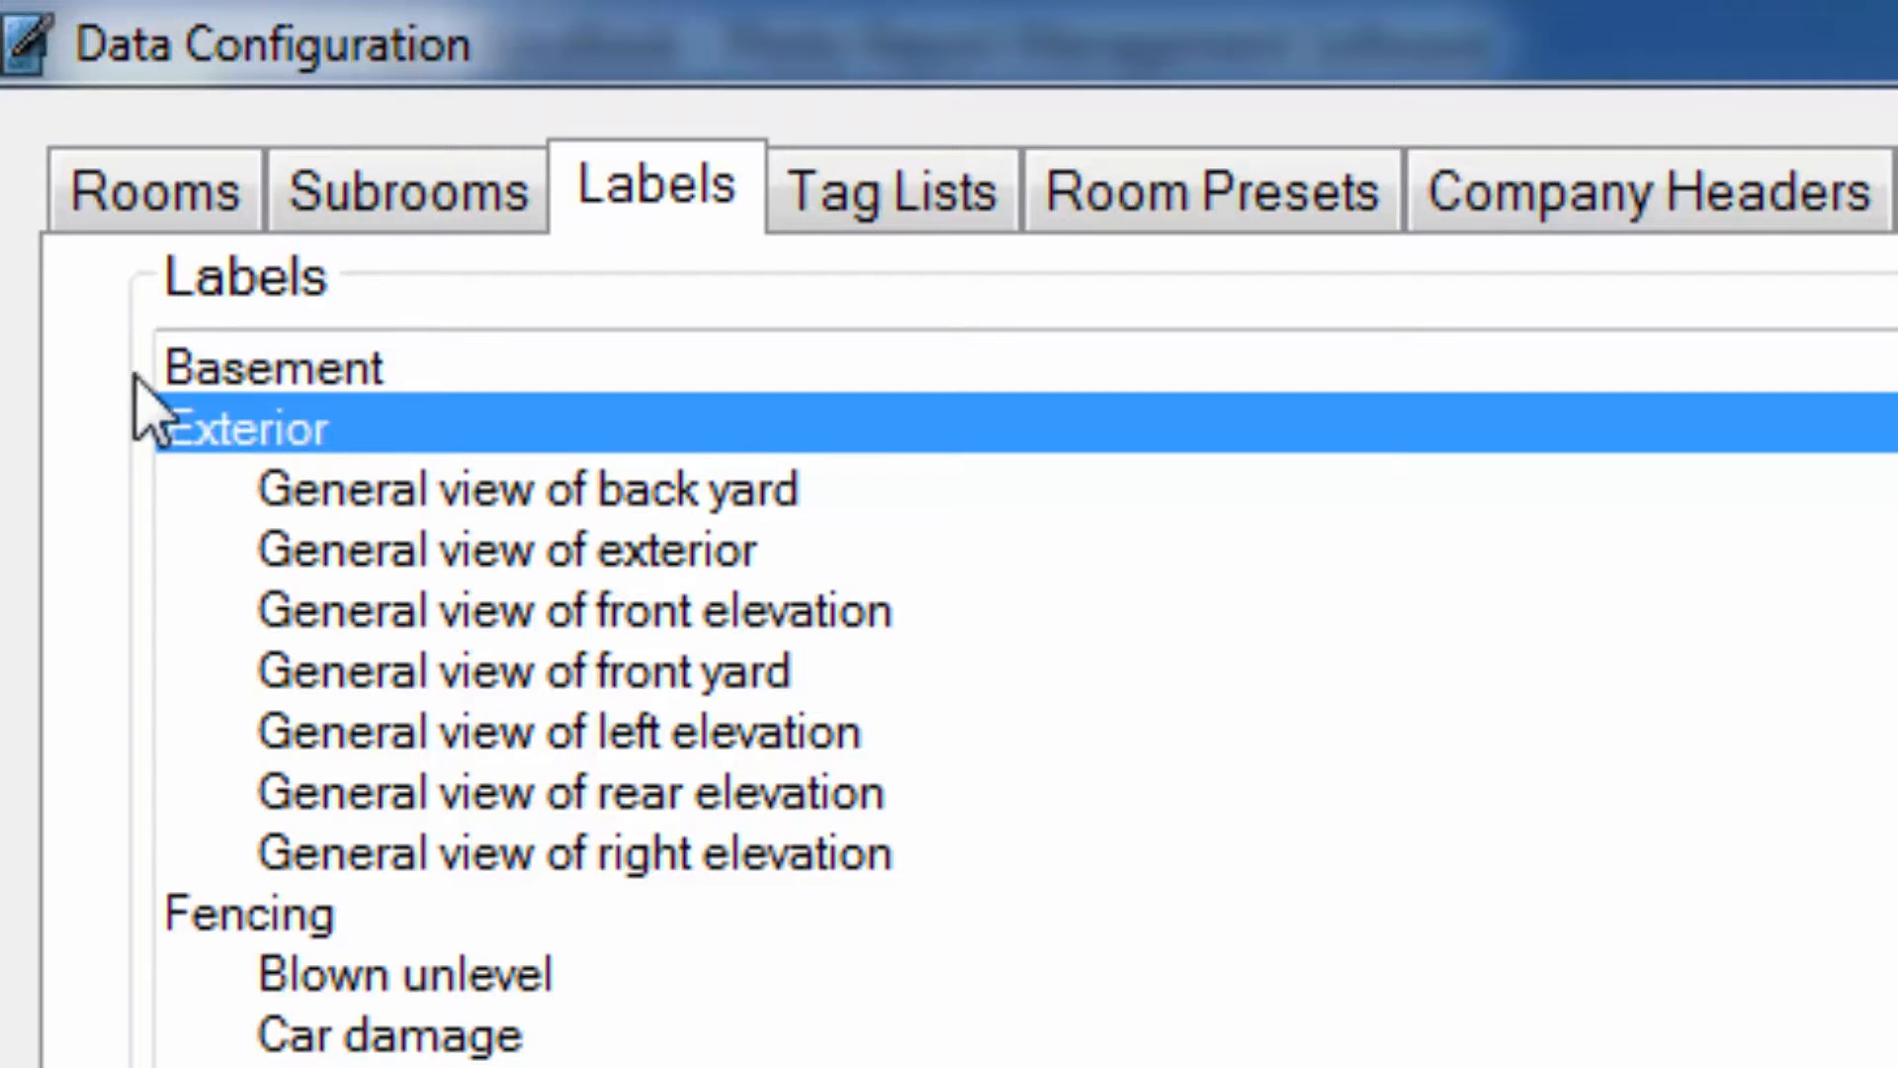
pyautogui.click(327, 370)
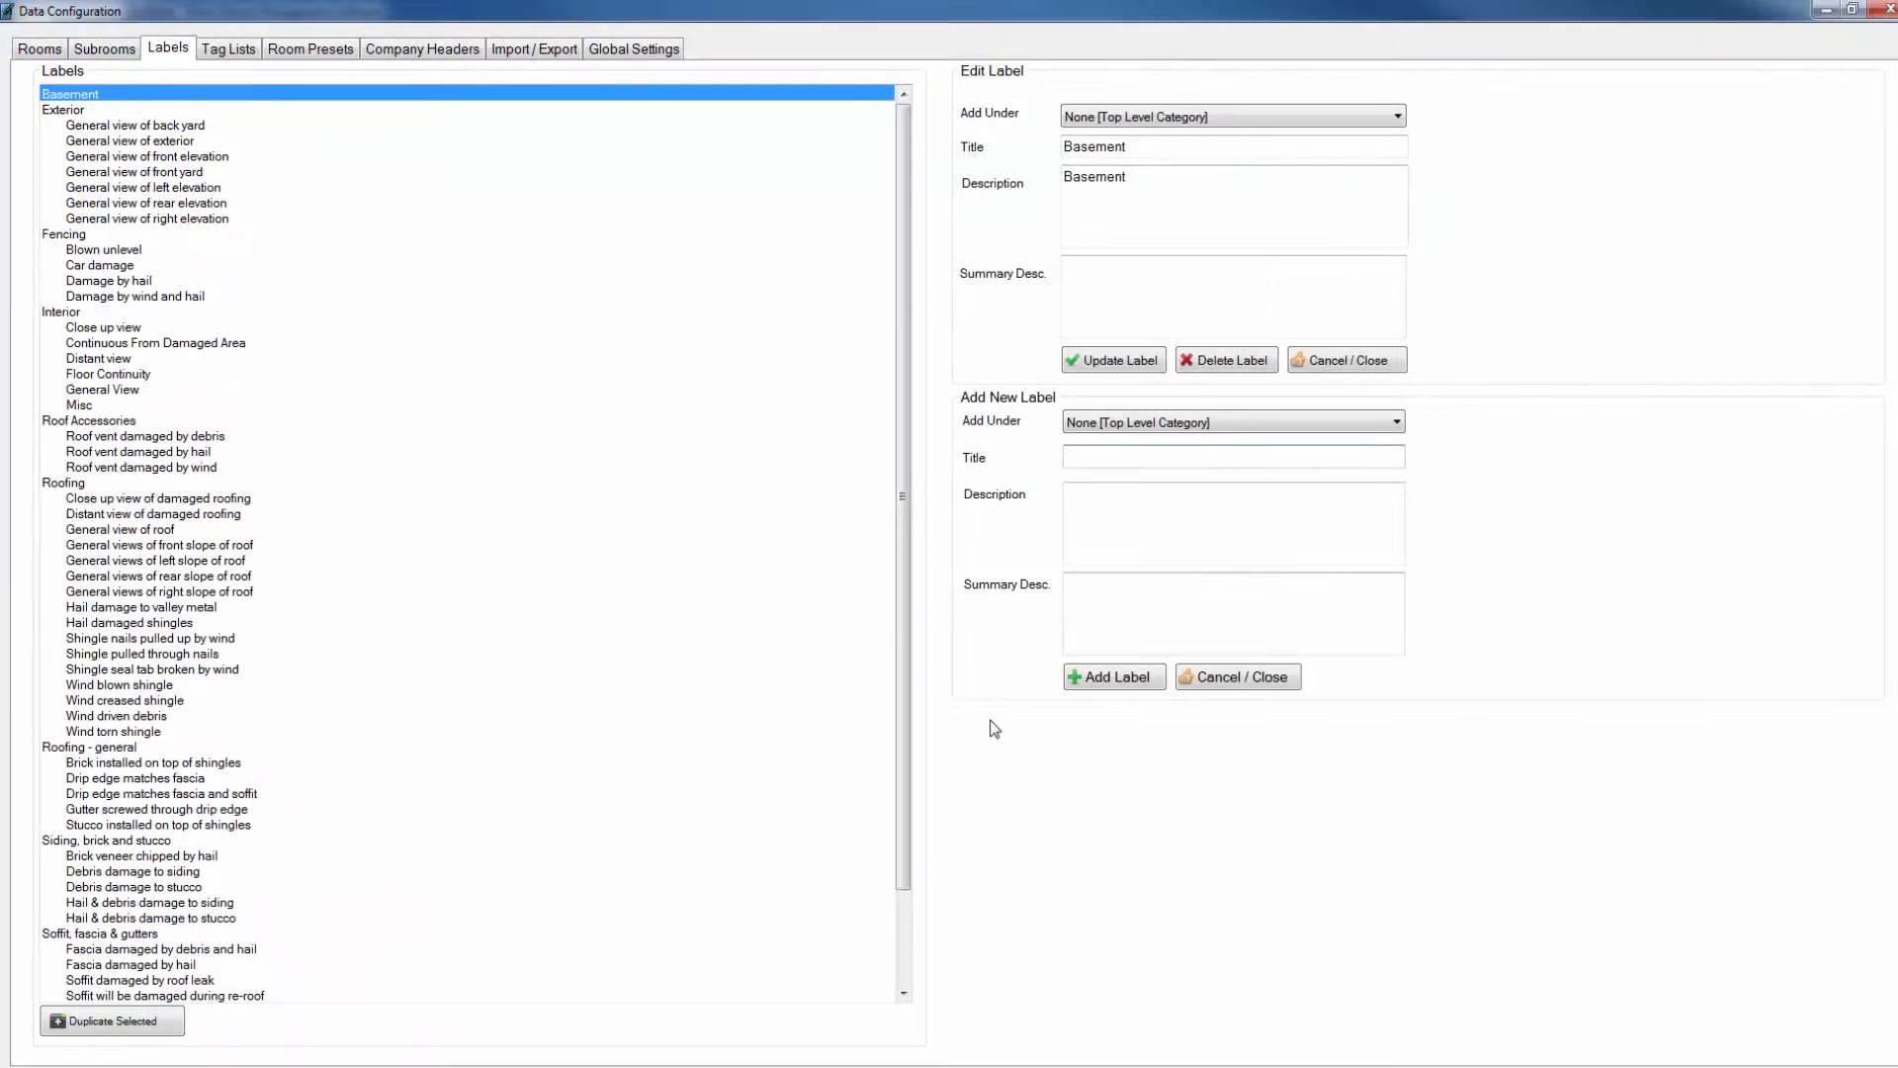
# Add a new label under the Basement category with the title Test and the description Test.
pyautogui.write('Test')
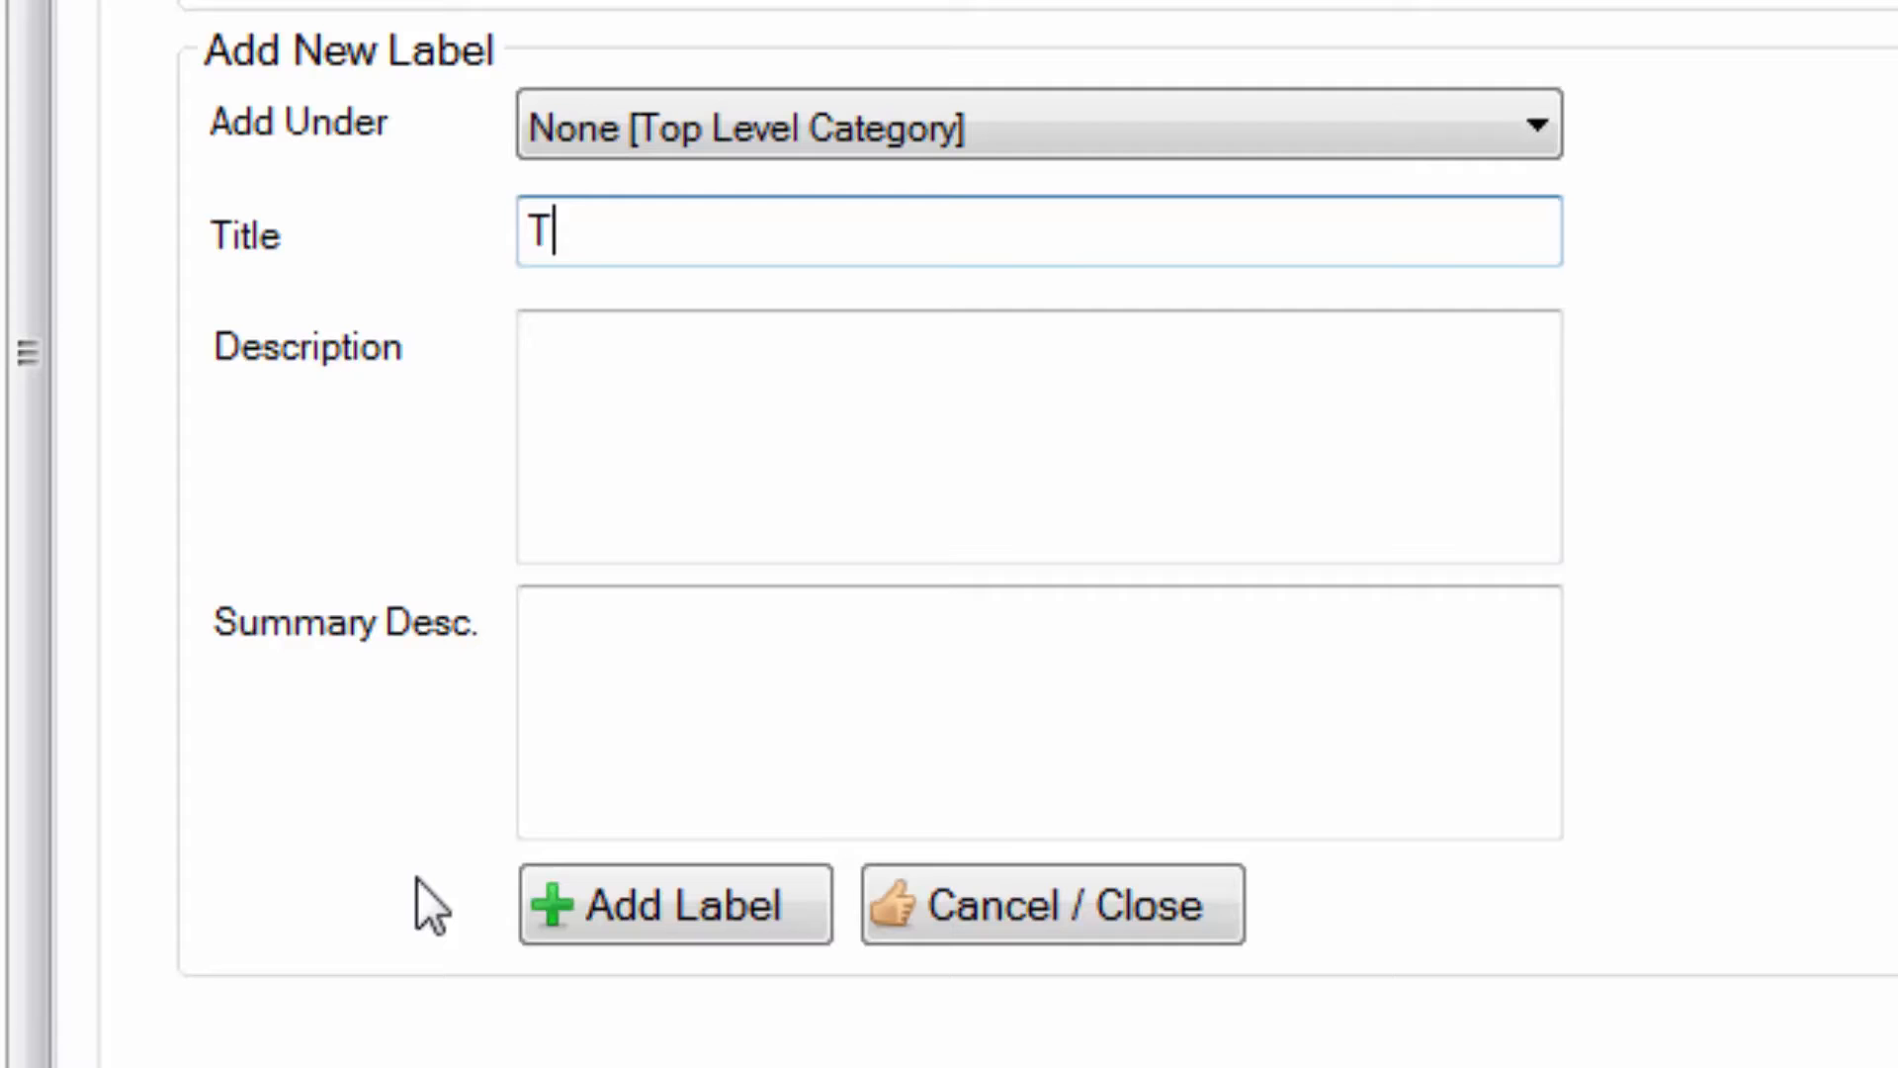
pyautogui.press('Tab')
pyautogui.write('Test')
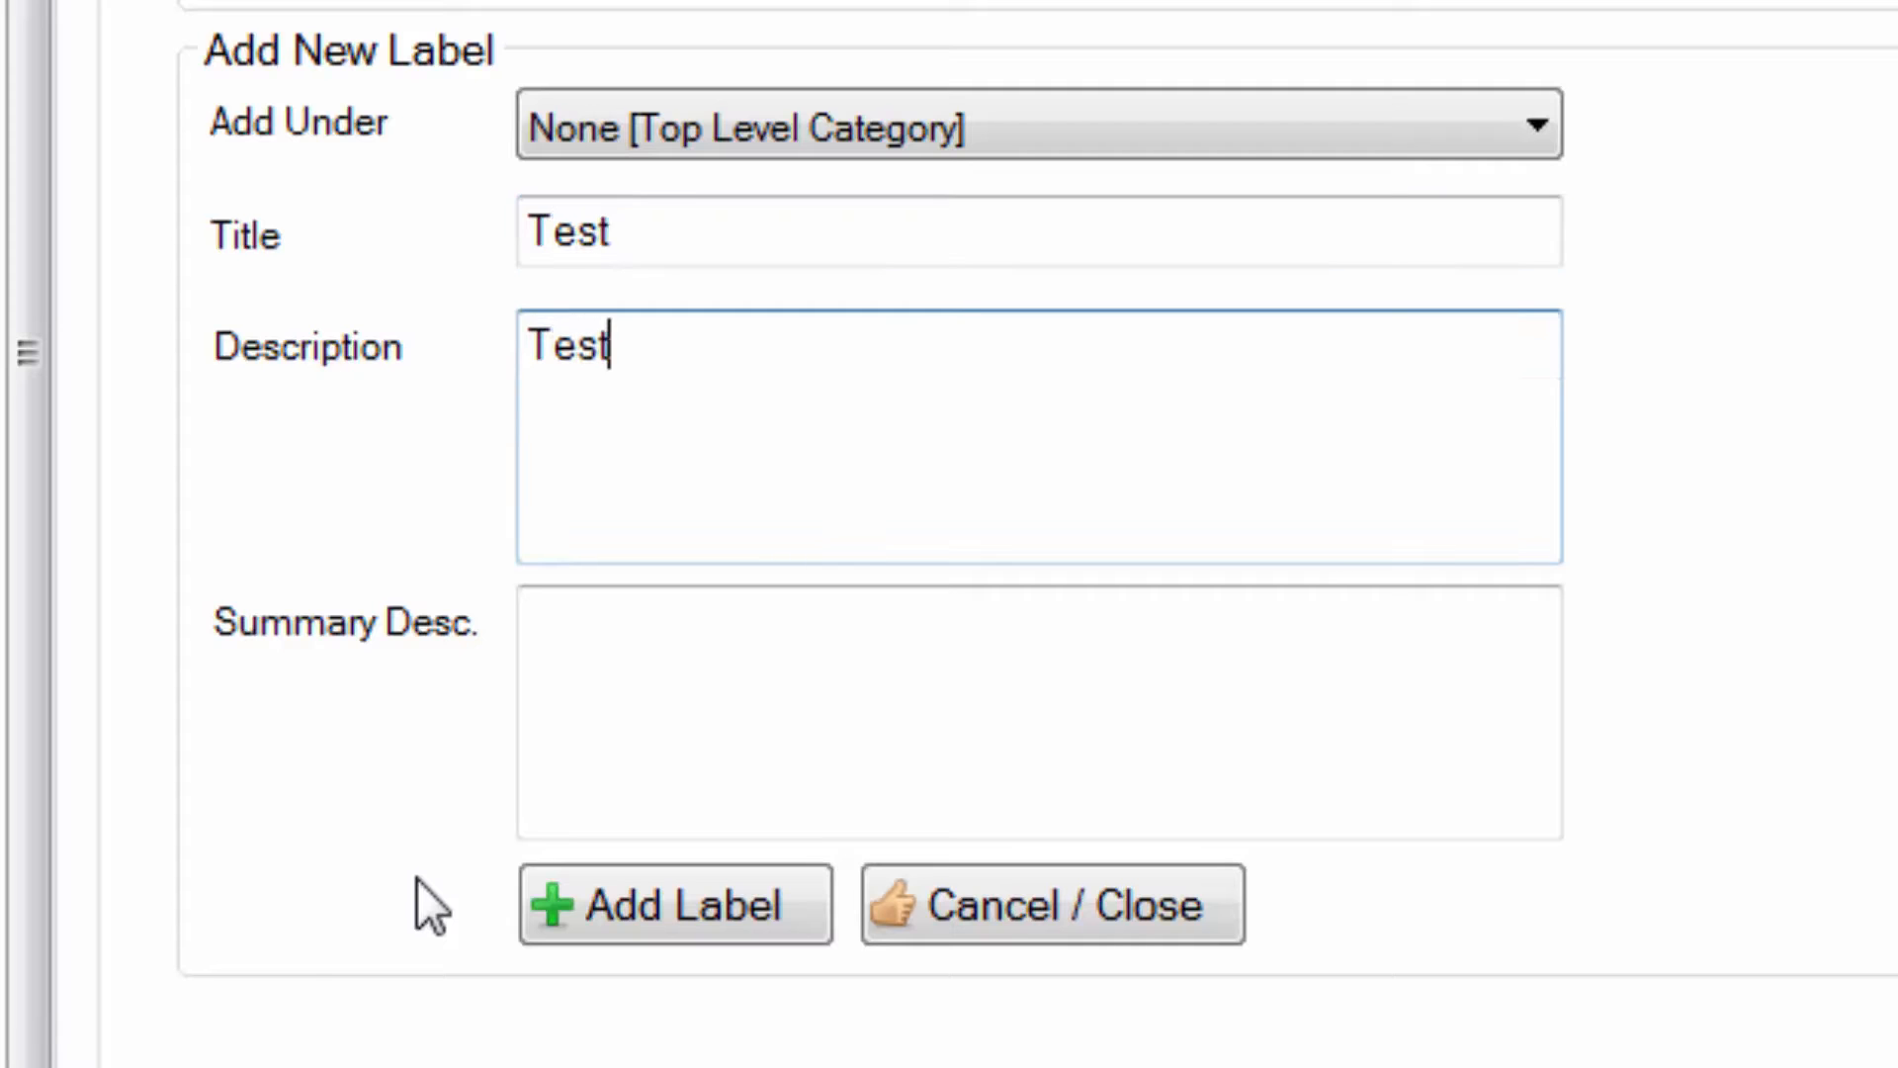
pyautogui.press('Tab')
pyautogui.press('Tab')
pyautogui.click(723, 148)
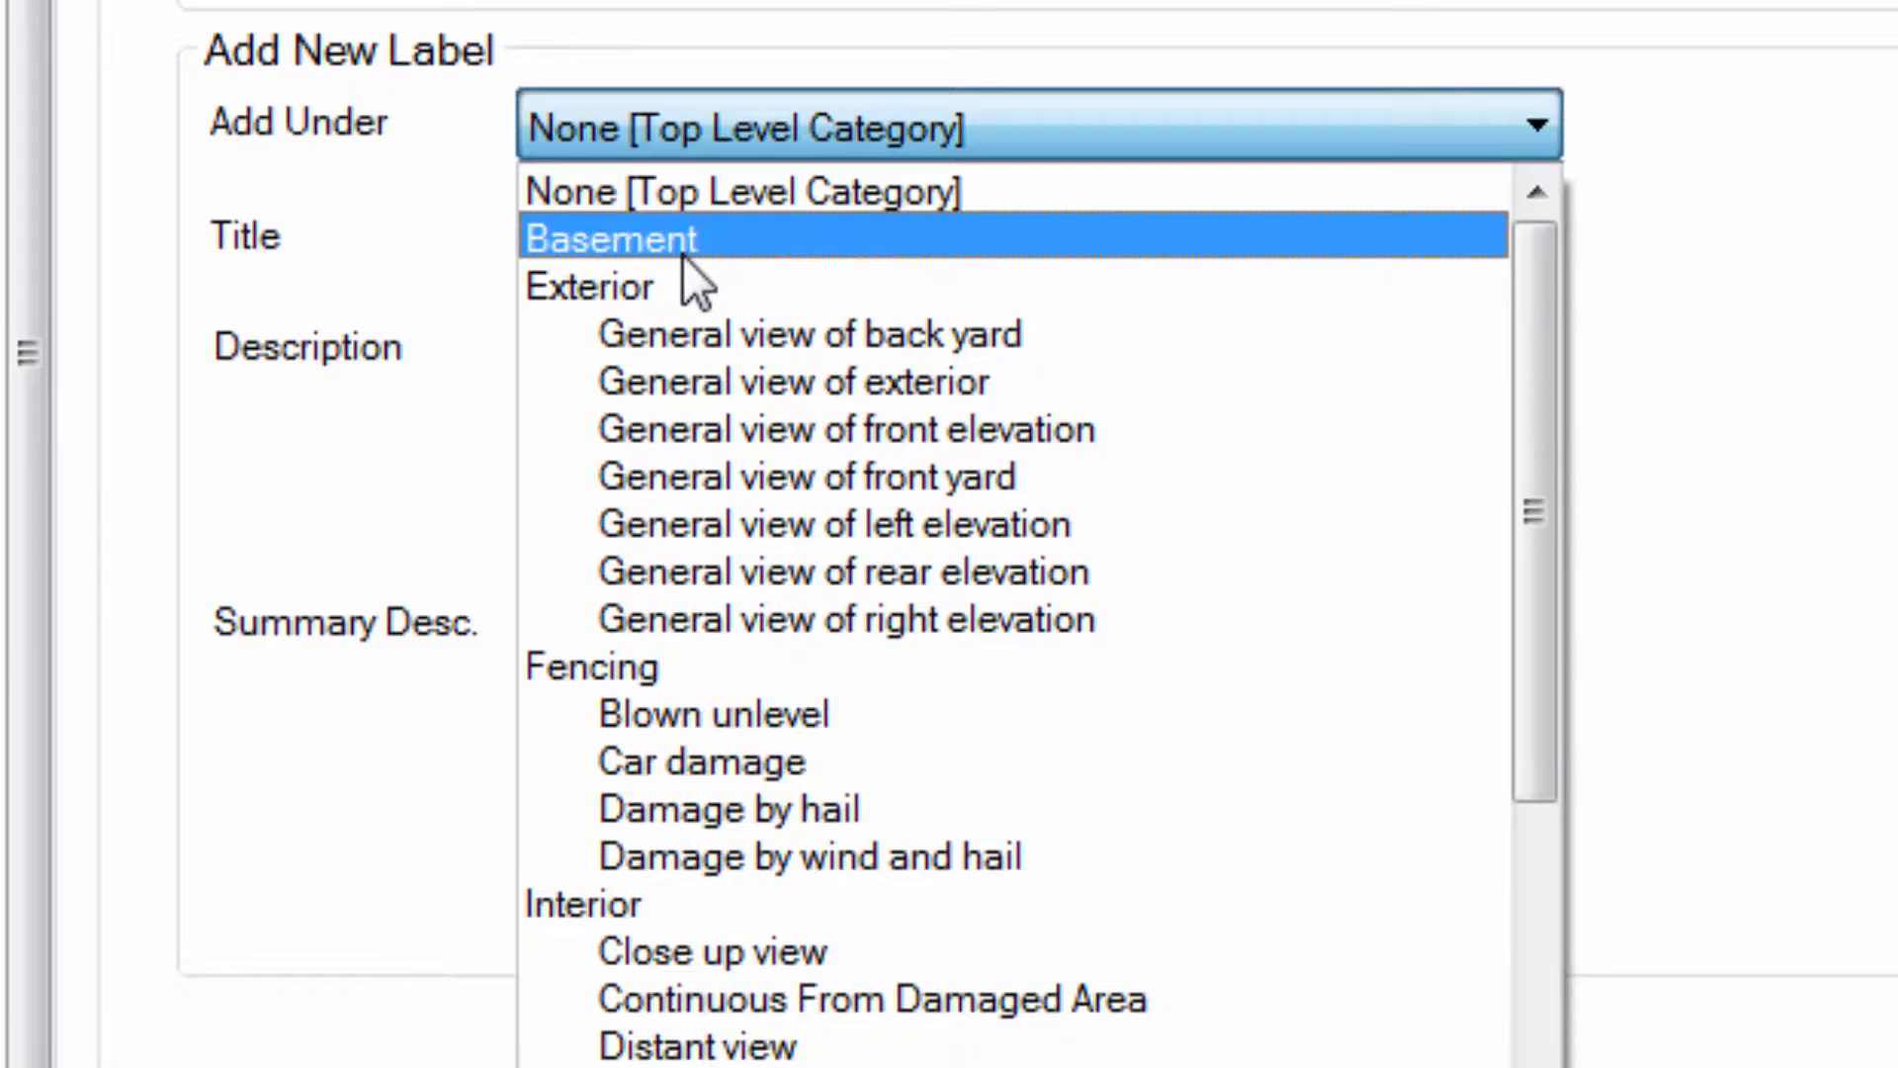
pyautogui.click(743, 265)
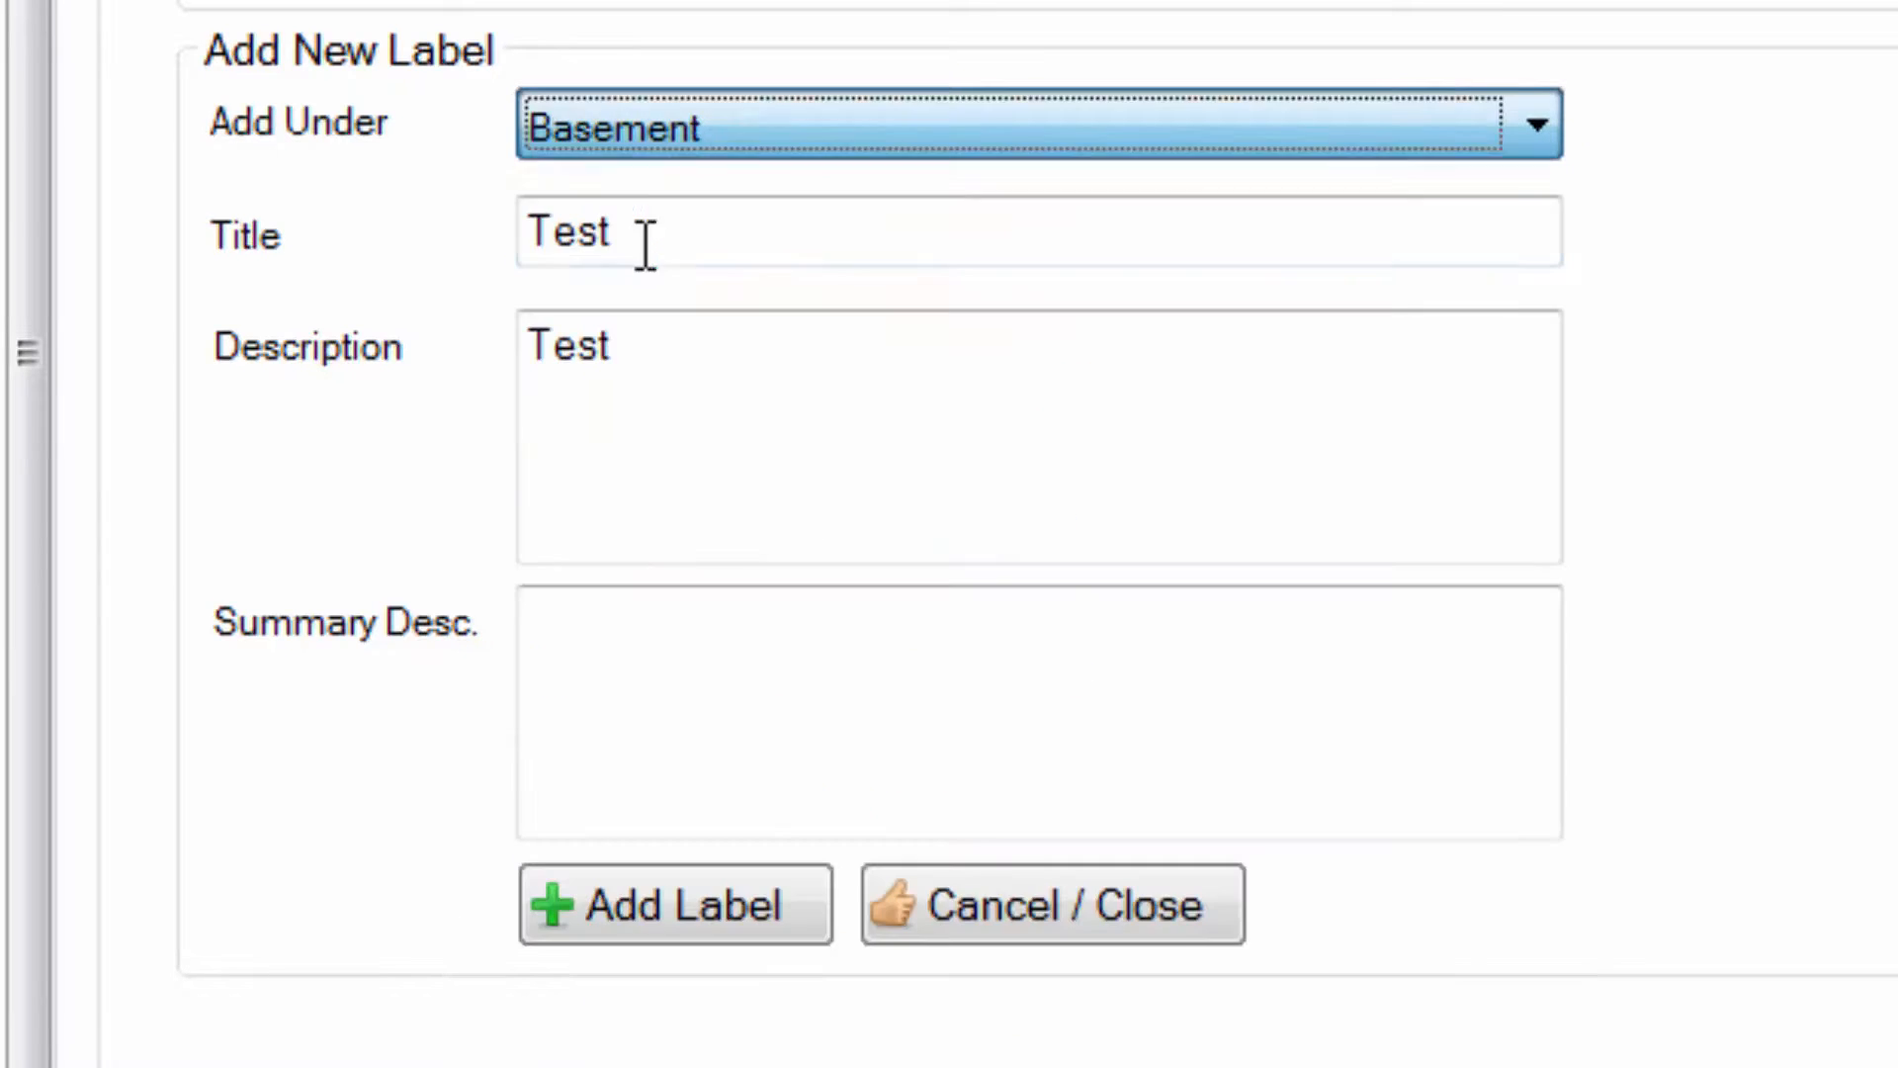
pyautogui.click(697, 918)
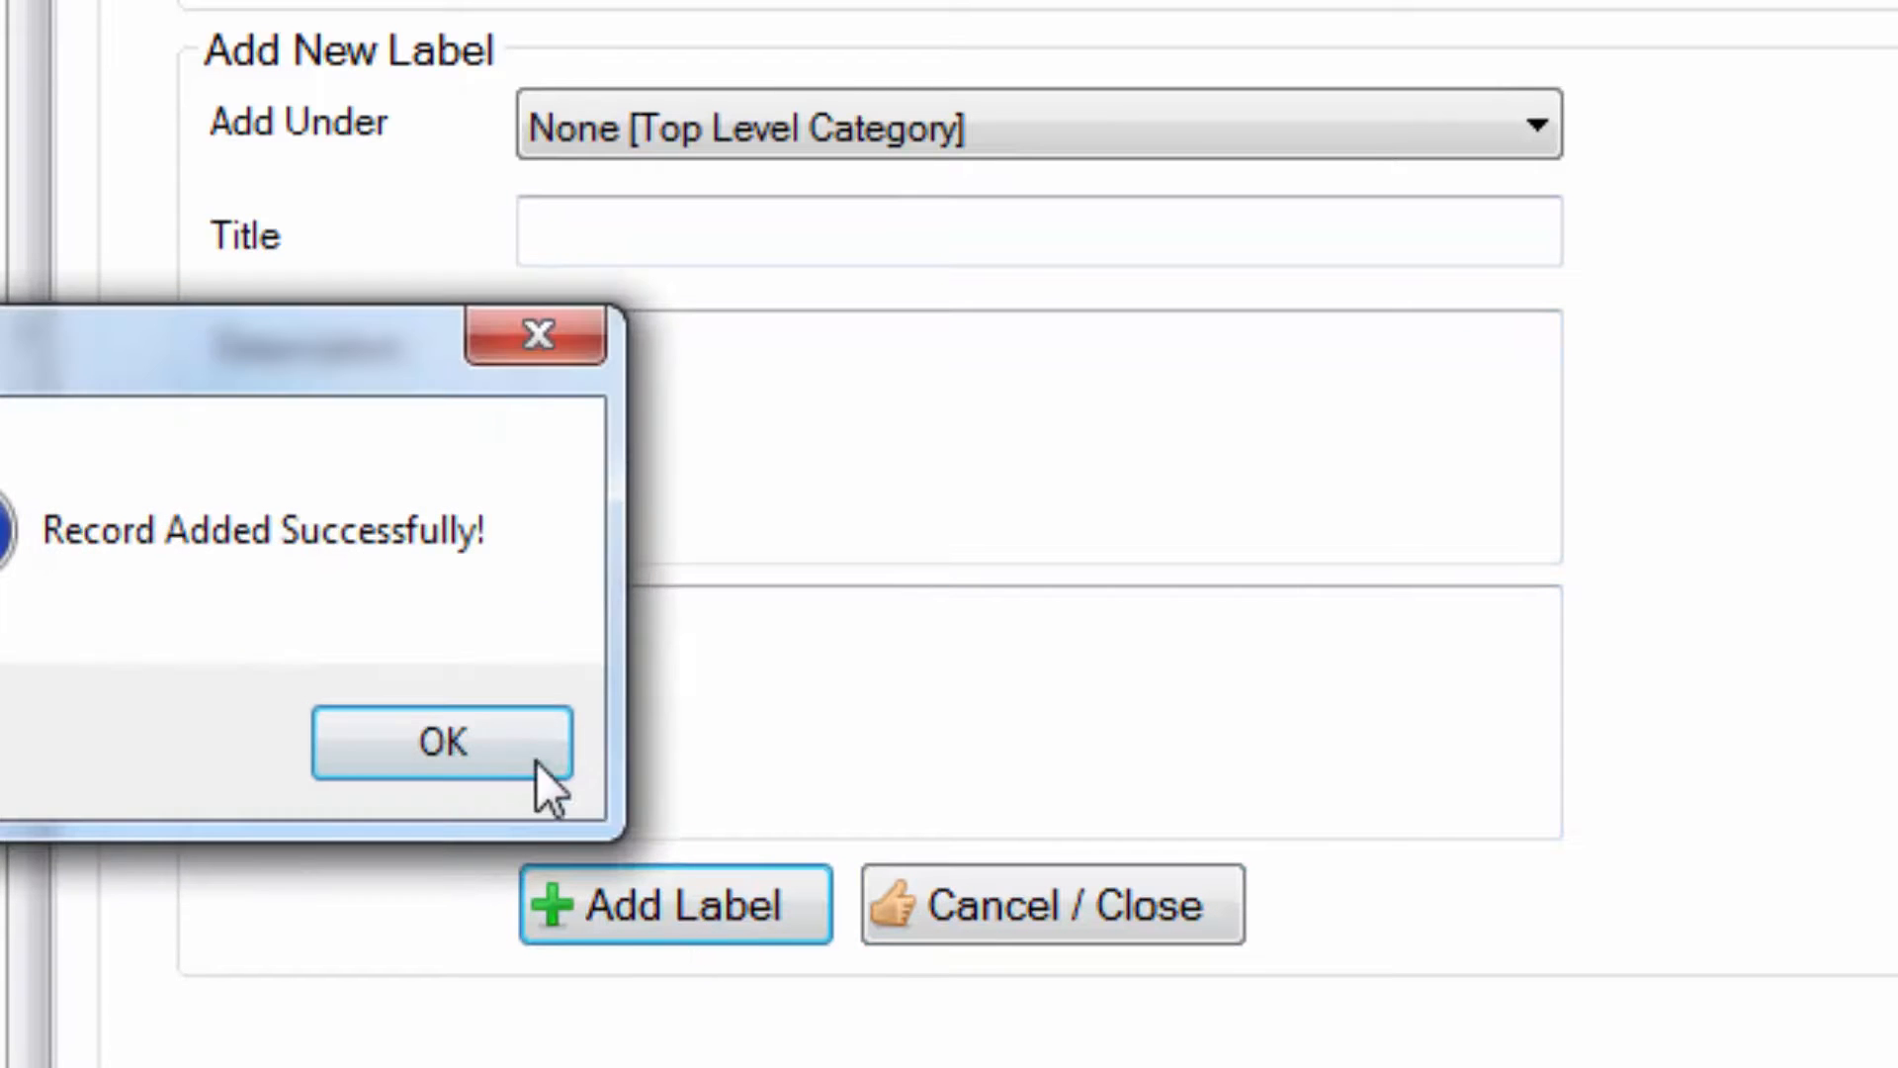
pyautogui.click(534, 757)
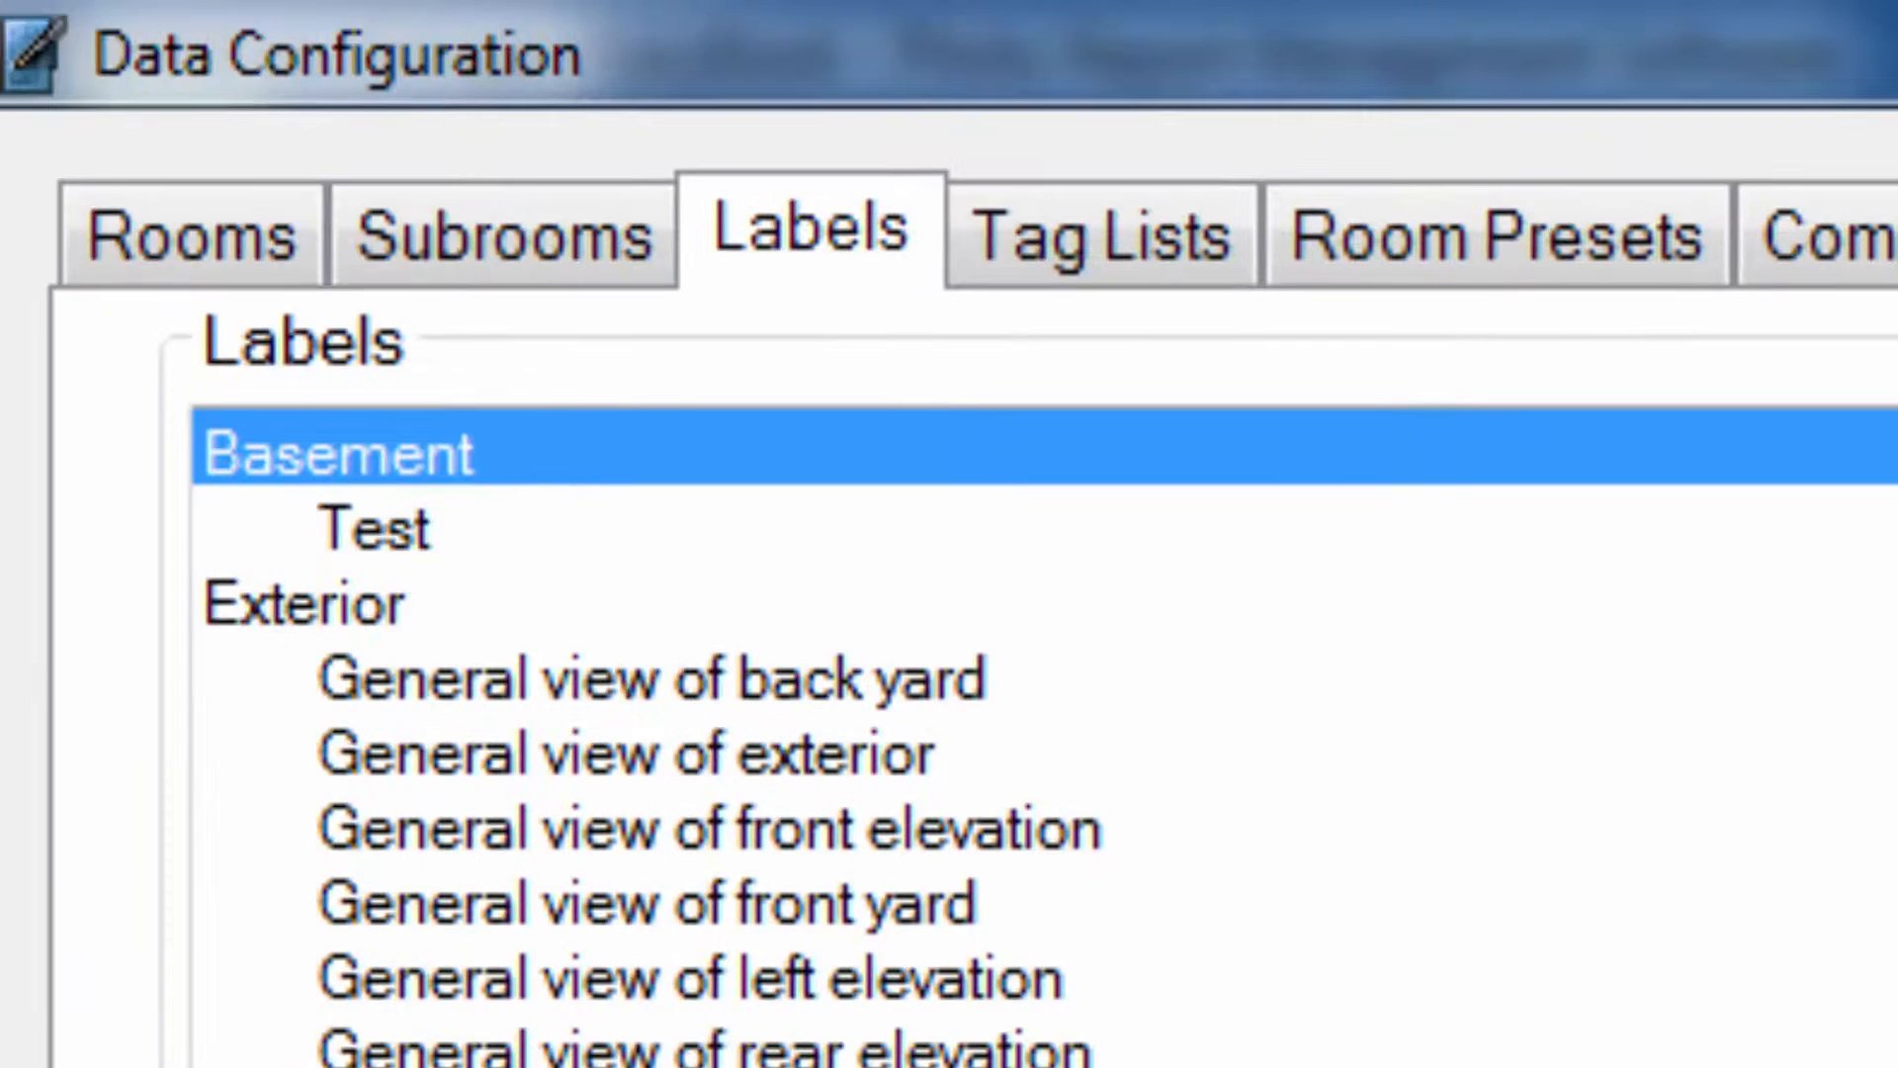